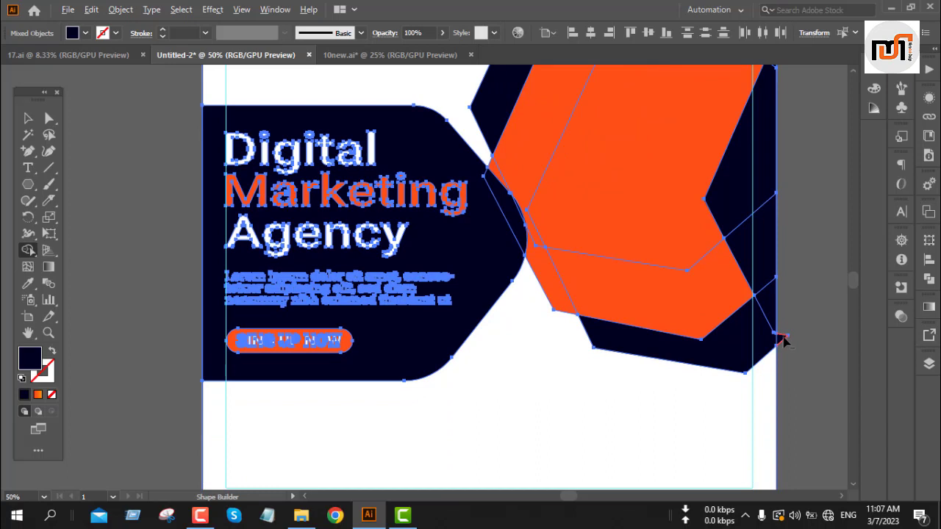
Recolor the large orange polygon with the dark grey sampled from the canvas outside the artboard.
{"action": "key", "text": "v"}
{"action": "left_click", "coordinate": [811, 270]}
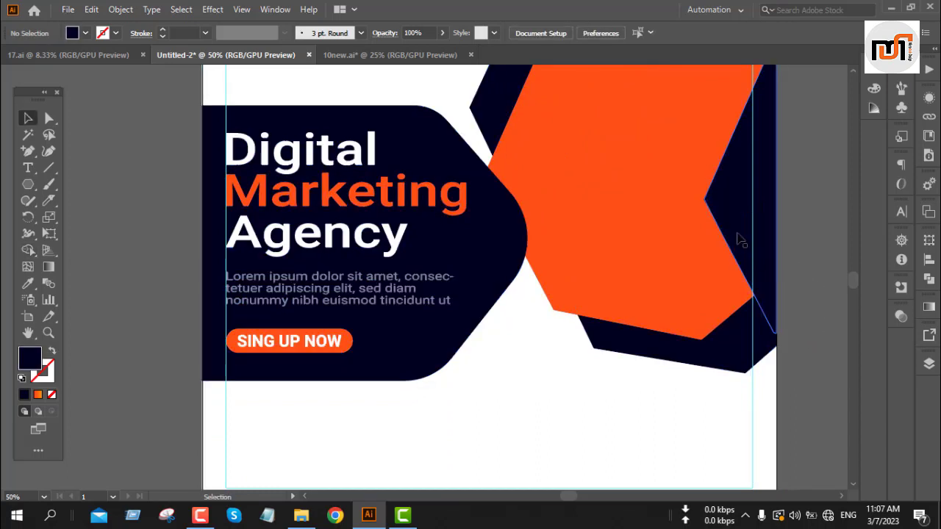
{"action": "scroll", "coordinate": [737, 257], "scroll_direction": "down", "scroll_amount": 1}
{"action": "left_click_drag", "start_coordinate": [737, 257], "coordinate": [588, 300]}
{"action": "left_click", "coordinate": [497, 294]}
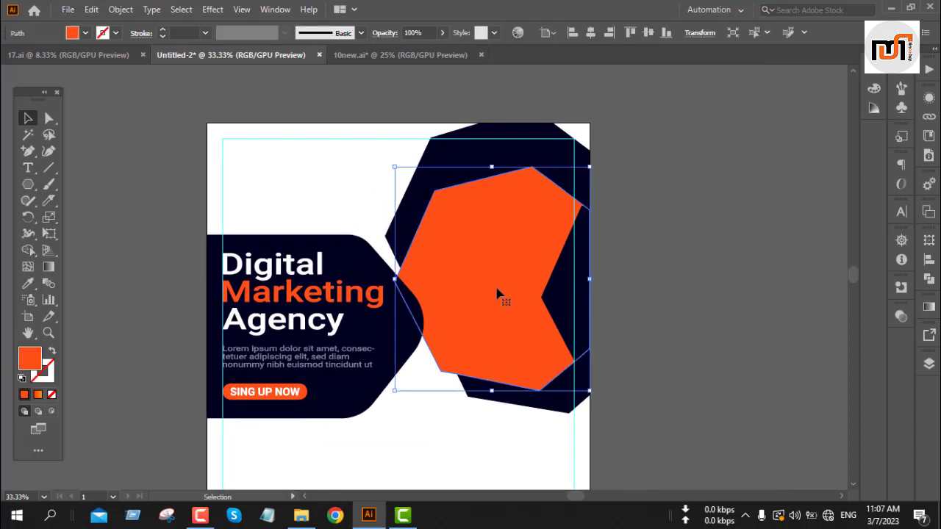
{"action": "key", "text": "i"}
{"action": "left_click", "coordinate": [642, 250]}
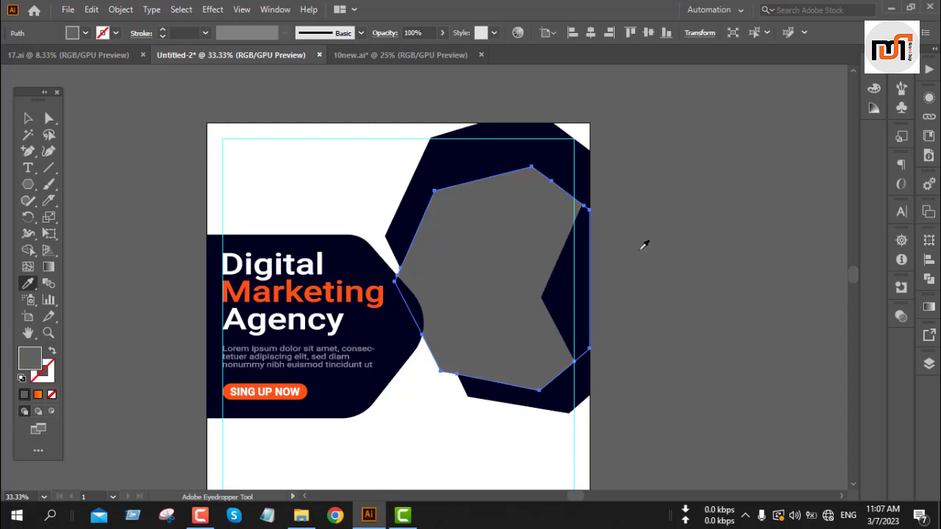
{"action": "key", "text": "v"}
{"action": "left_click", "coordinate": [647, 227]}
Recolor the two navy polygons behind the grey one with the orange sampled from the word Marketing.
{"action": "left_click", "coordinate": [436, 165]}
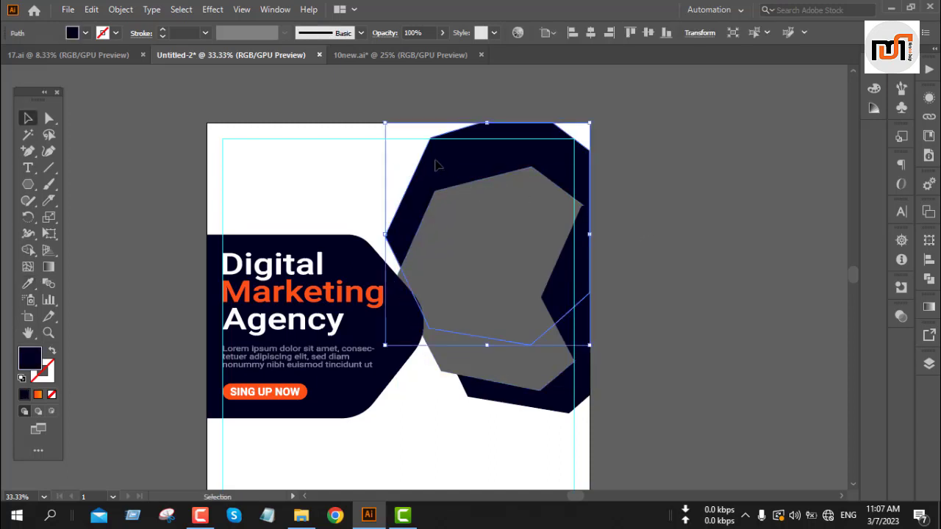
{"action": "left_click", "coordinate": [684, 264]}
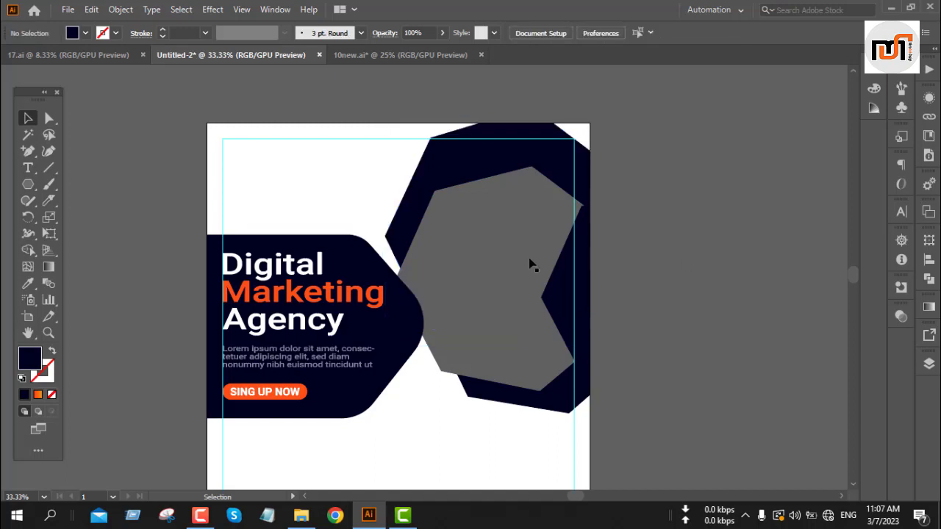
{"action": "left_click", "coordinate": [566, 293]}
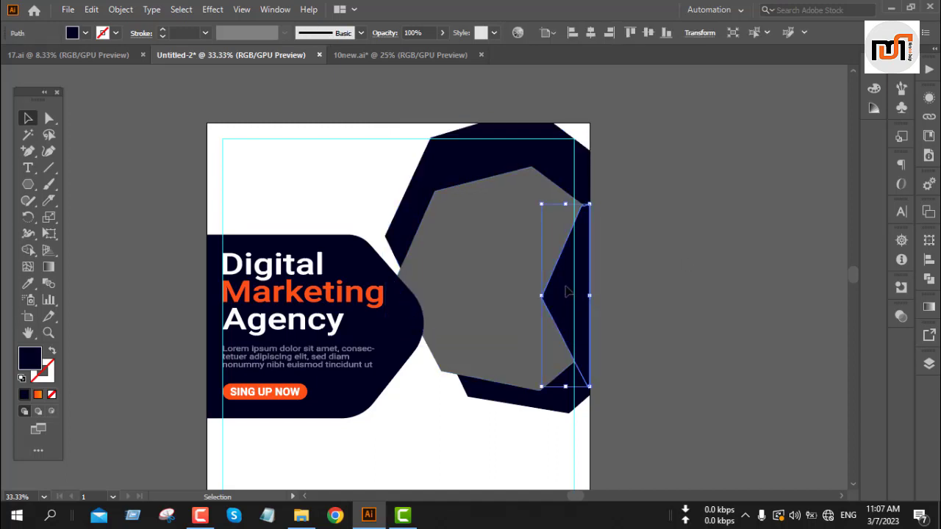
{"action": "left_click", "coordinate": [678, 294]}
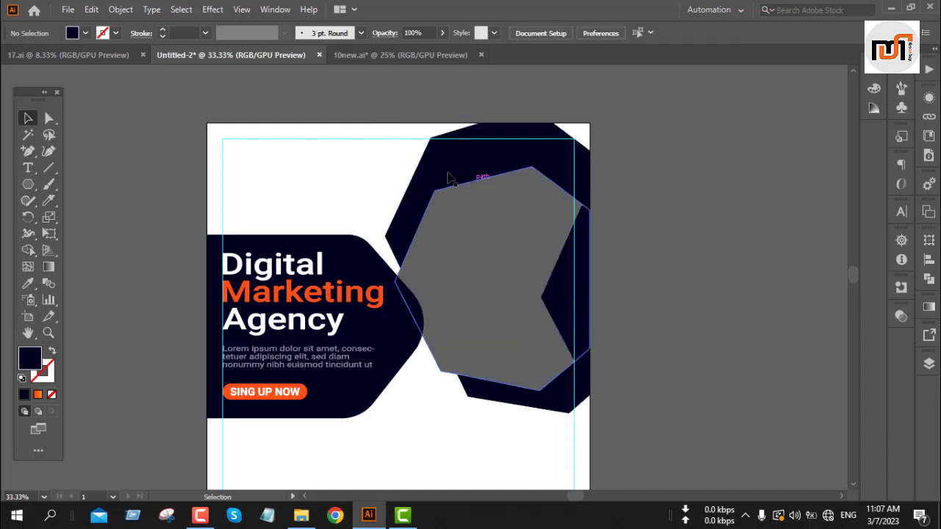
{"action": "left_click", "coordinate": [422, 171]}
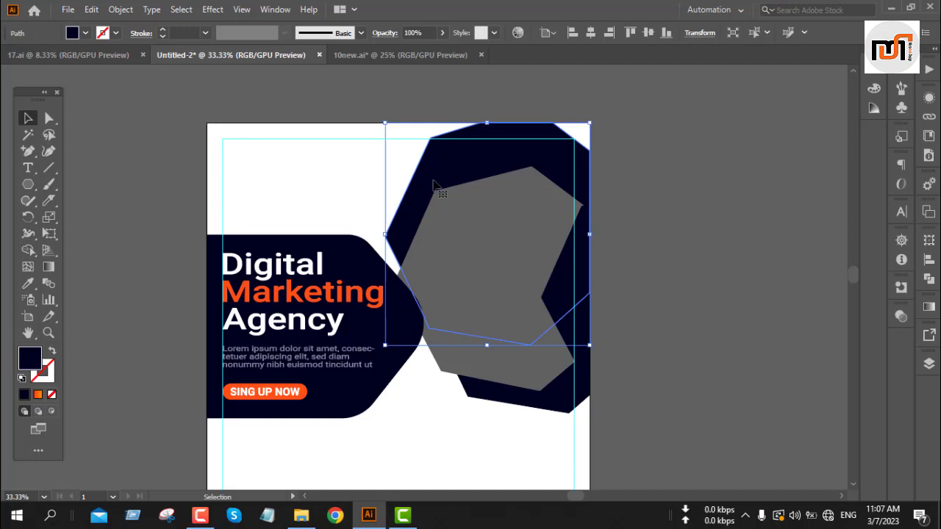
{"action": "left_click", "coordinate": [515, 408], "text": "shift"}
{"action": "key", "text": "i"}
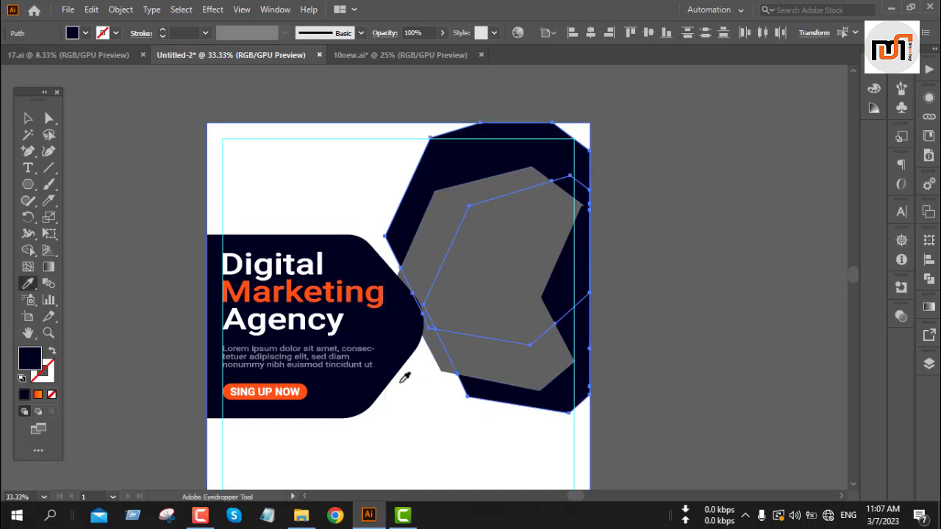
{"action": "left_click", "coordinate": [316, 287]}
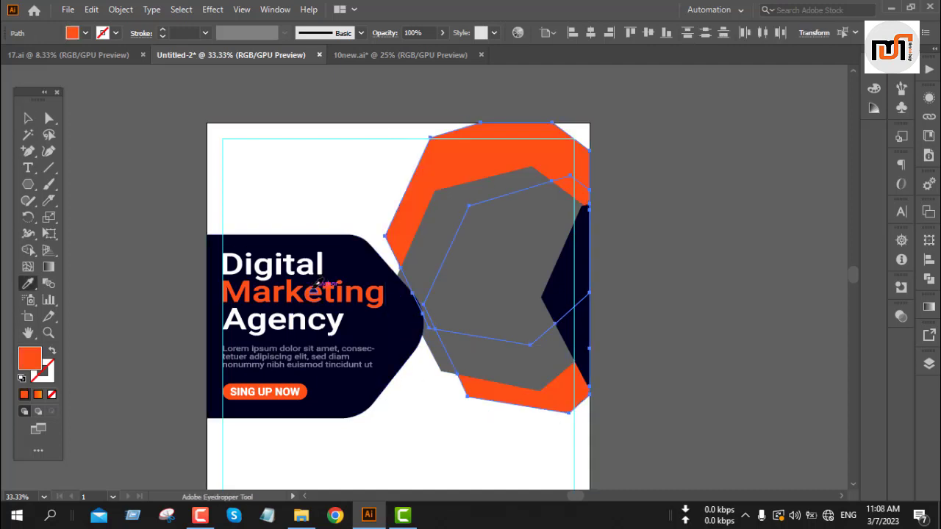
{"action": "key", "text": "v"}
{"action": "left_click", "coordinate": [704, 307]}
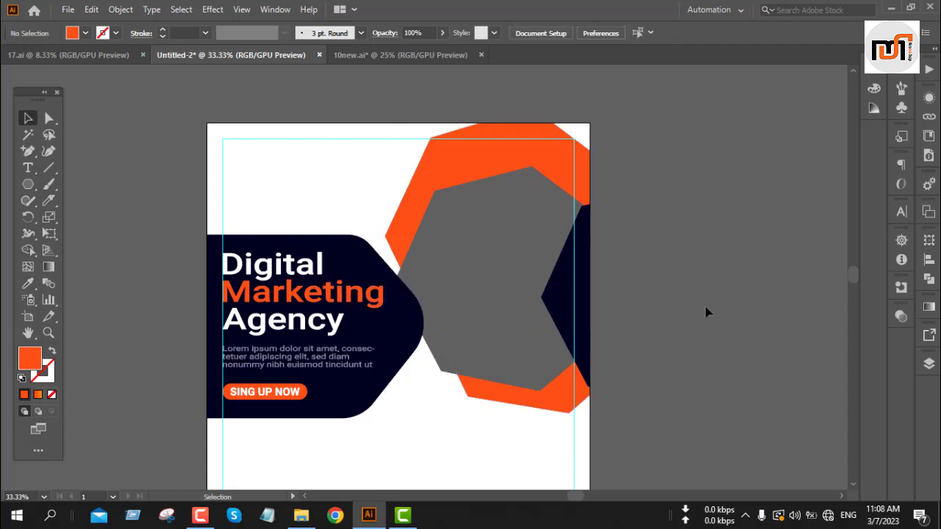
Copy the photo of the man with the cup from the neighbouring orange and navy design and paste it onto the artboard.
{"action": "left_click", "coordinate": [472, 155]}
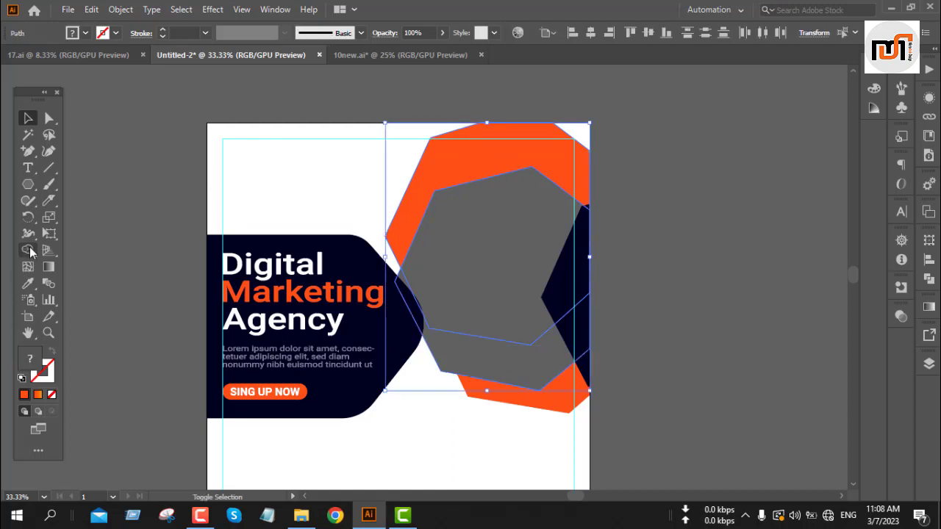
{"action": "left_click", "coordinate": [666, 222]}
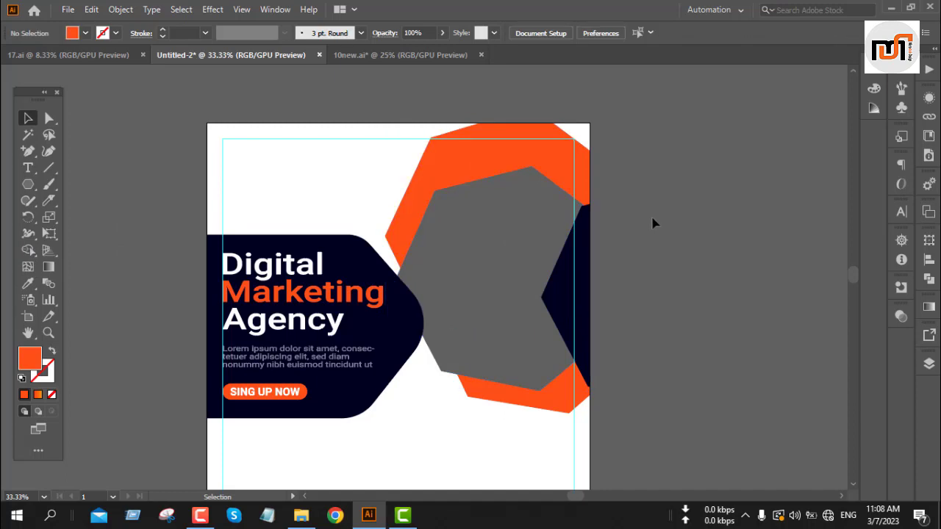
{"action": "scroll", "coordinate": [659, 219], "scroll_direction": "down", "scroll_amount": 2}
{"action": "scroll", "coordinate": [669, 219], "scroll_direction": "down", "scroll_amount": 1}
{"action": "left_click_drag", "start_coordinate": [672, 219], "coordinate": [553, 272]}
{"action": "scroll", "coordinate": [571, 237], "scroll_direction": "down", "scroll_amount": 1}
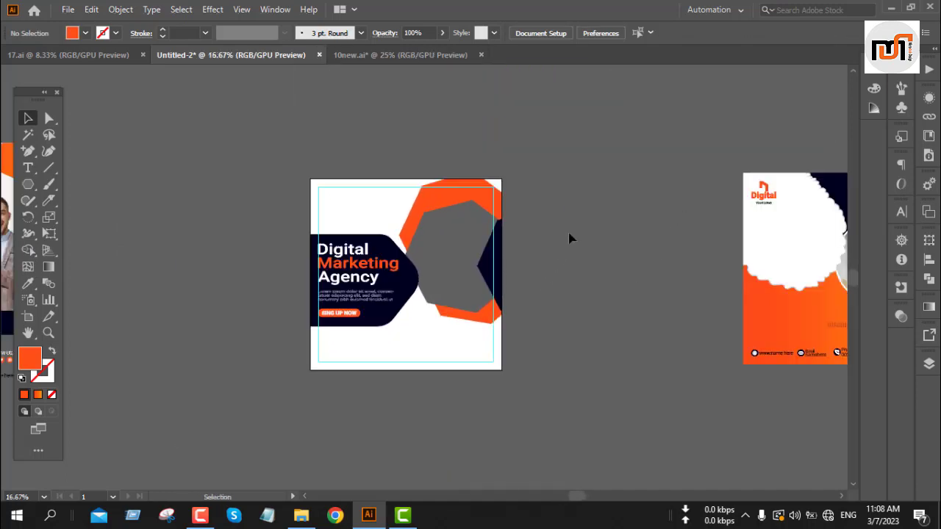
{"action": "scroll", "coordinate": [571, 237], "scroll_direction": "down", "scroll_amount": 1}
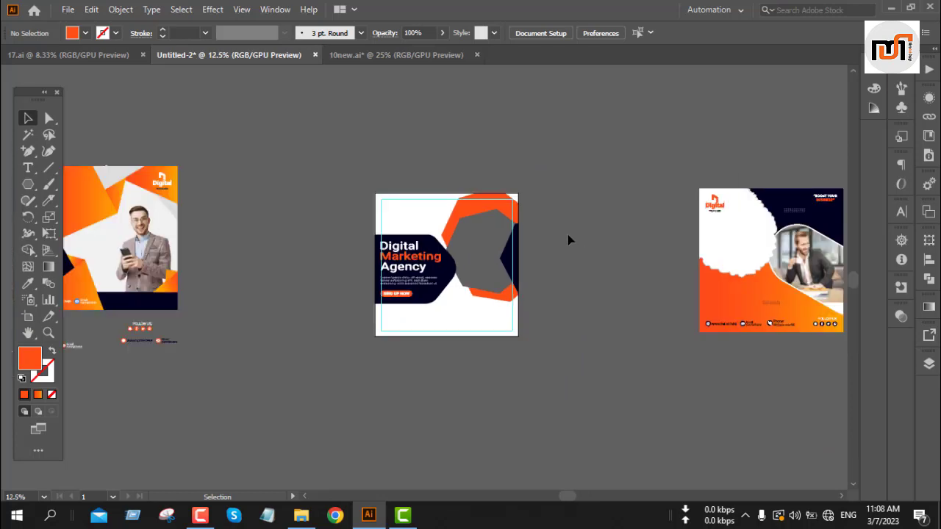
{"action": "key", "text": "a"}
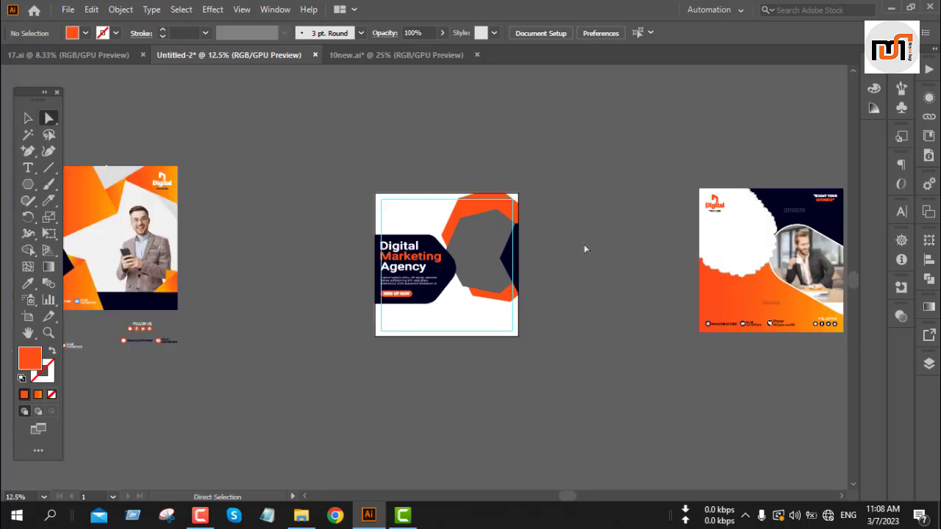
{"action": "left_click", "coordinate": [815, 269]}
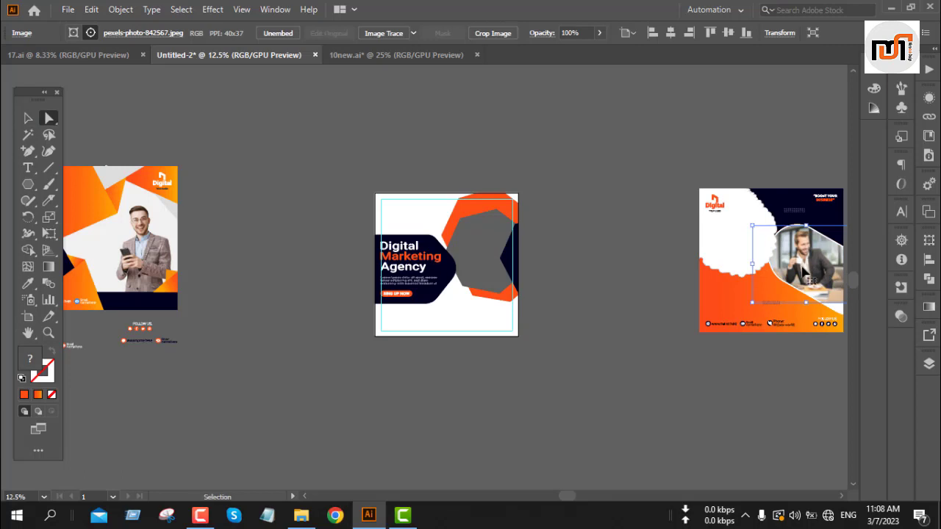
{"action": "key", "text": "ctrl+c"}
{"action": "key", "text": "ctrl+v"}
{"action": "key", "text": "v"}
{"action": "left_click", "coordinate": [554, 262]}
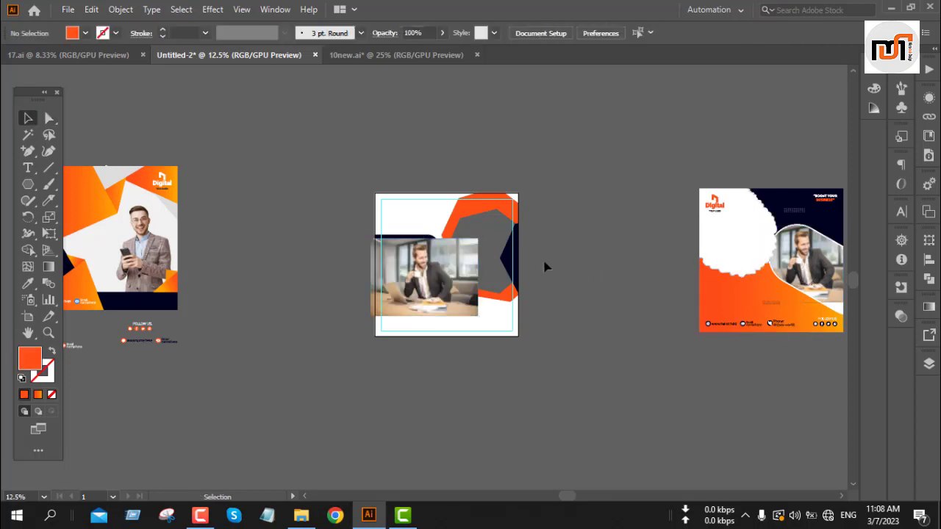
Move the pasted photo over the grey polygon and stretch its height so that it covers the polygon.
{"action": "scroll", "coordinate": [506, 266], "scroll_direction": "up", "scroll_amount": 3}
{"action": "scroll", "coordinate": [506, 269], "scroll_direction": "up", "scroll_amount": 1}
{"action": "left_click_drag", "start_coordinate": [322, 371], "coordinate": [542, 271]}
{"action": "scroll", "coordinate": [542, 272], "scroll_direction": "up", "scroll_amount": 2}
{"action": "left_click_drag", "start_coordinate": [479, 311], "coordinate": [518, 305]}
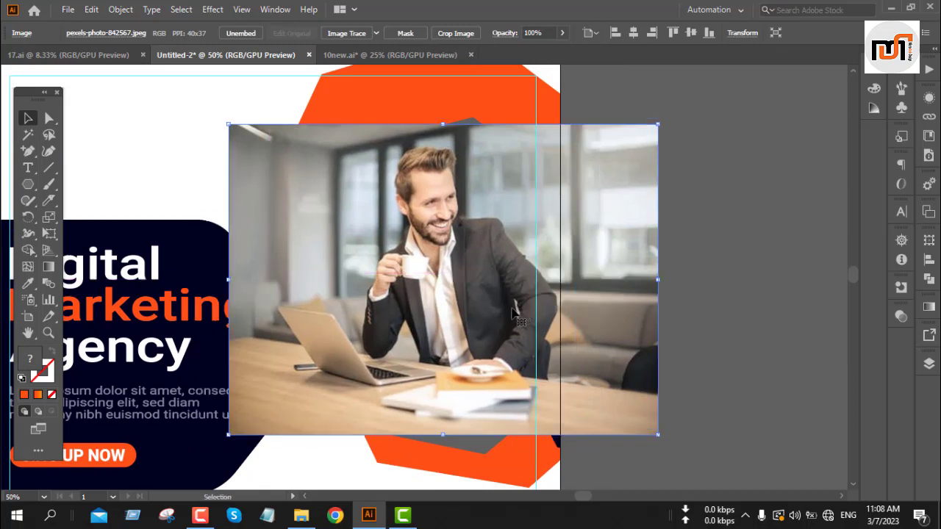
{"action": "left_click_drag", "start_coordinate": [444, 125], "coordinate": [453, 110]}
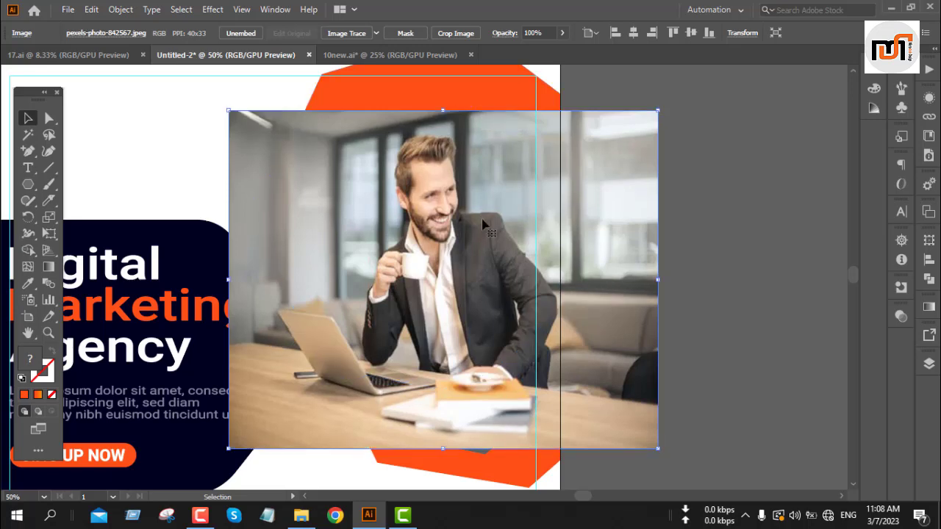
{"action": "left_click_drag", "start_coordinate": [482, 219], "coordinate": [484, 225]}
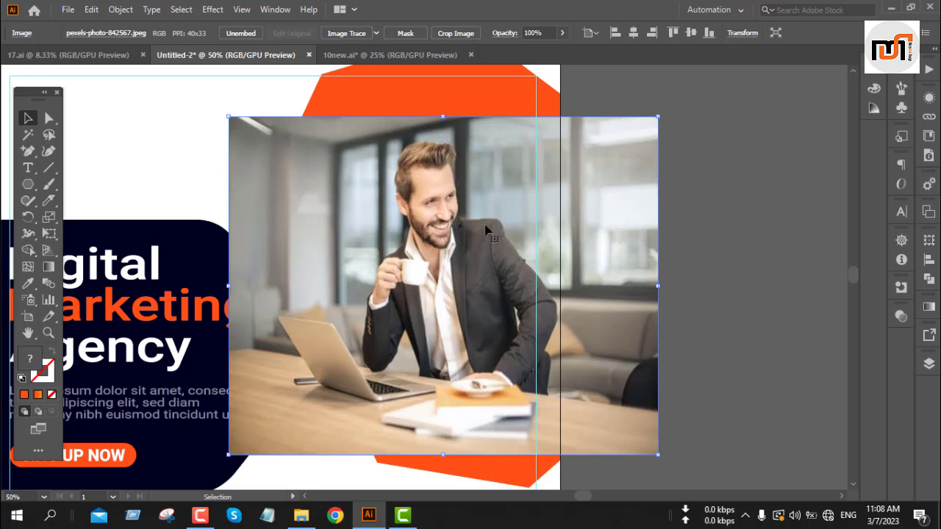
Send the photo backward in the stacking order until it lies behind the text panel and the grey polygon.
{"action": "key", "text": "ctrl+bracketleft"}
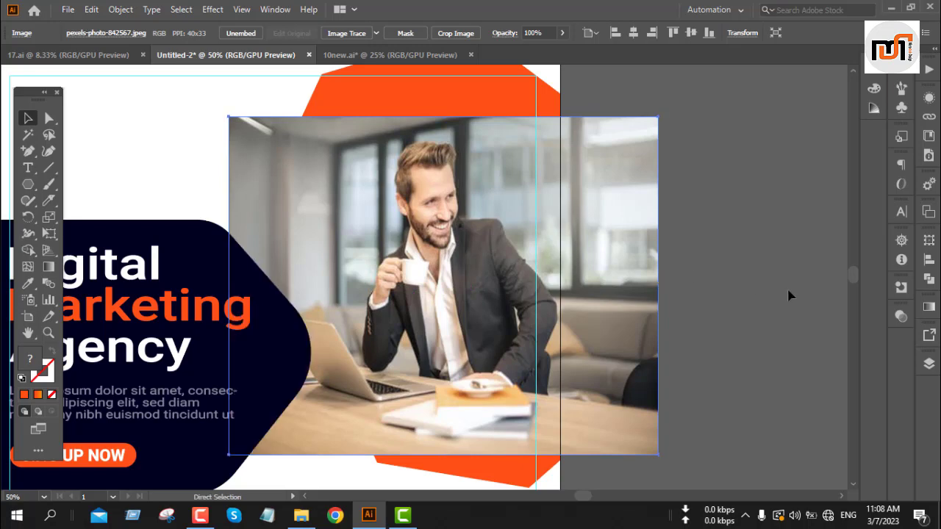
{"action": "key", "text": "ctrl+bracketleft"}
{"action": "key", "text": "ctrl+bracketleft"}
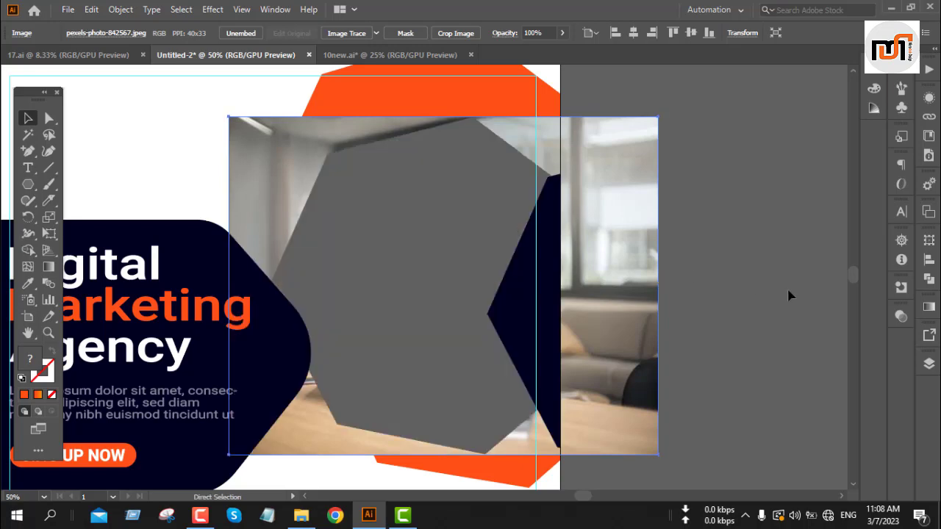
Try to clip the photo to the grey polygon with a clipping mask.
{"action": "left_click", "coordinate": [526, 253], "text": "shift"}
{"action": "right_click", "coordinate": [466, 247]}
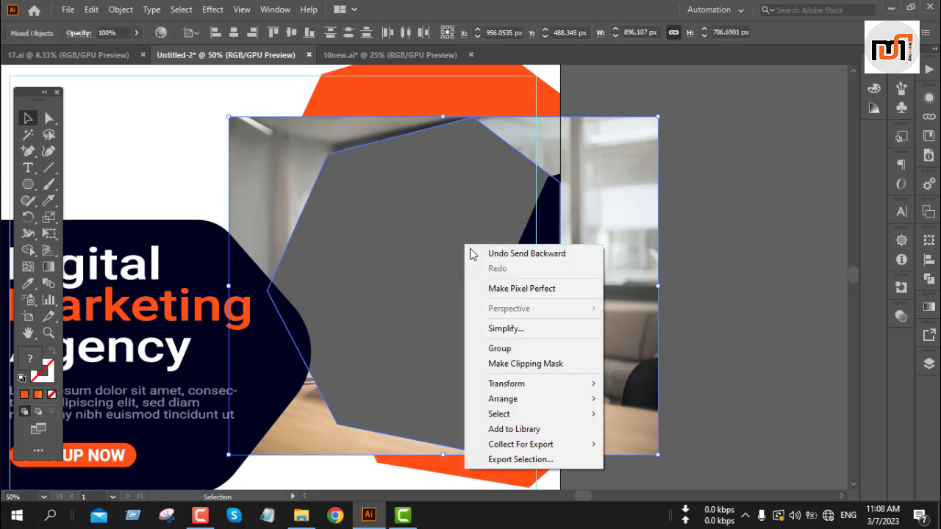
{"action": "left_click", "coordinate": [598, 364]}
{"action": "left_click", "coordinate": [753, 271]}
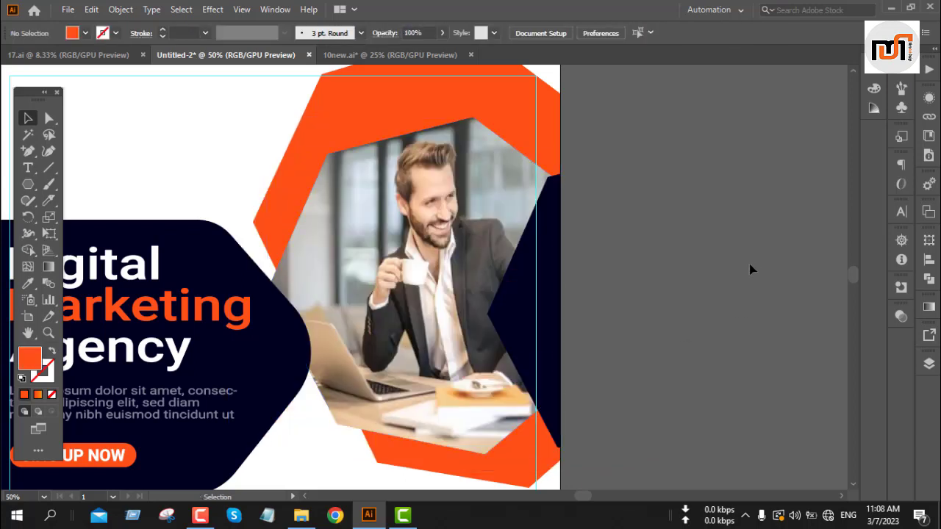
{"action": "scroll", "coordinate": [750, 268], "scroll_direction": "down", "scroll_amount": 1}
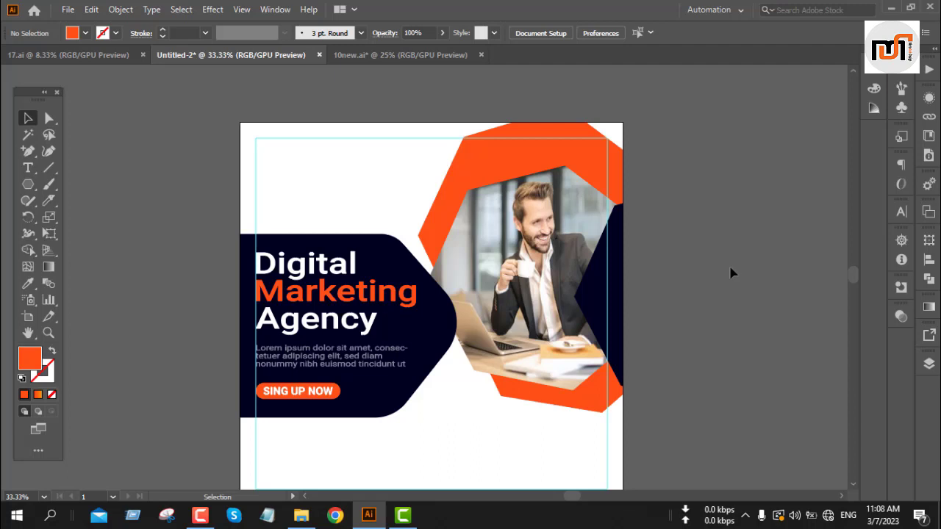
{"action": "scroll", "coordinate": [731, 273], "scroll_direction": "down", "scroll_amount": 1}
{"action": "scroll", "coordinate": [730, 273], "scroll_direction": "down", "scroll_amount": 1}
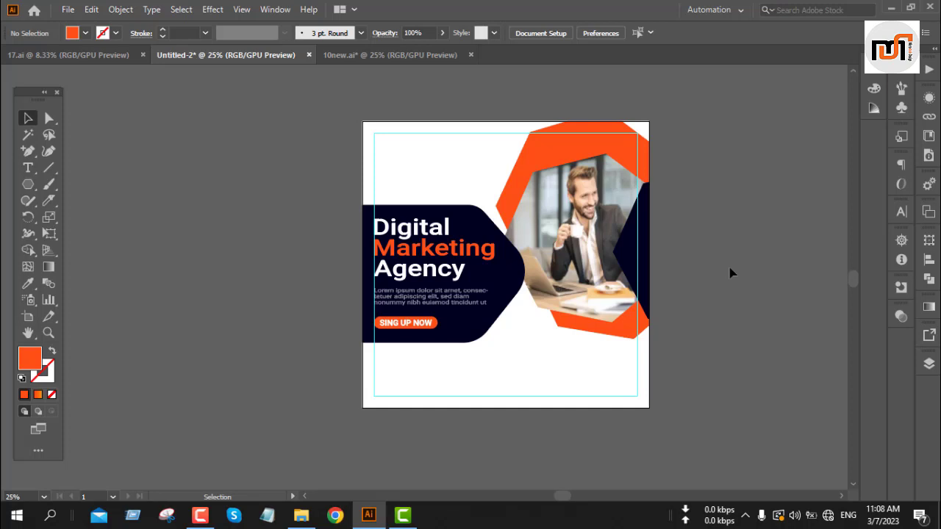
{"action": "key", "text": "ctrl+z"}
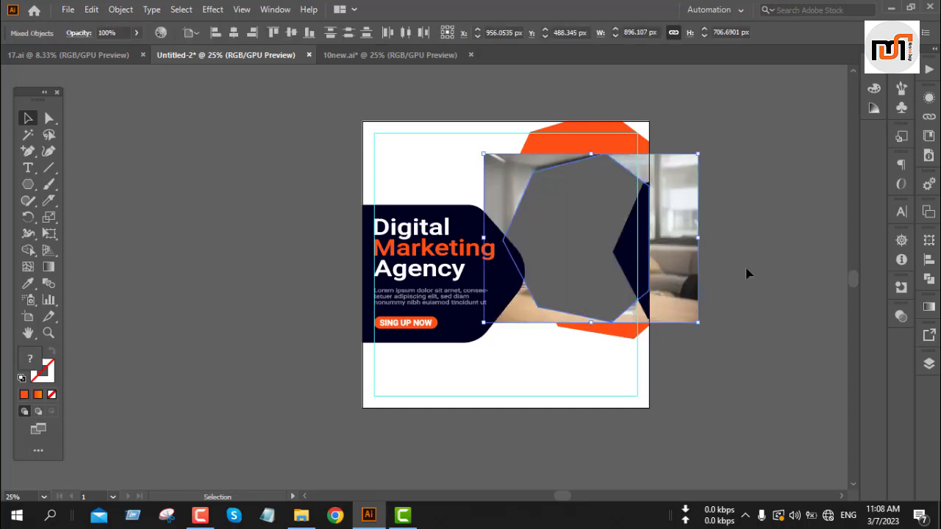
Offset the grey polygon's path by 9 px with miter joins and fill the offset shape with the text panel's navy.
{"action": "left_click", "coordinate": [756, 242]}
{"action": "left_click", "coordinate": [539, 269]}
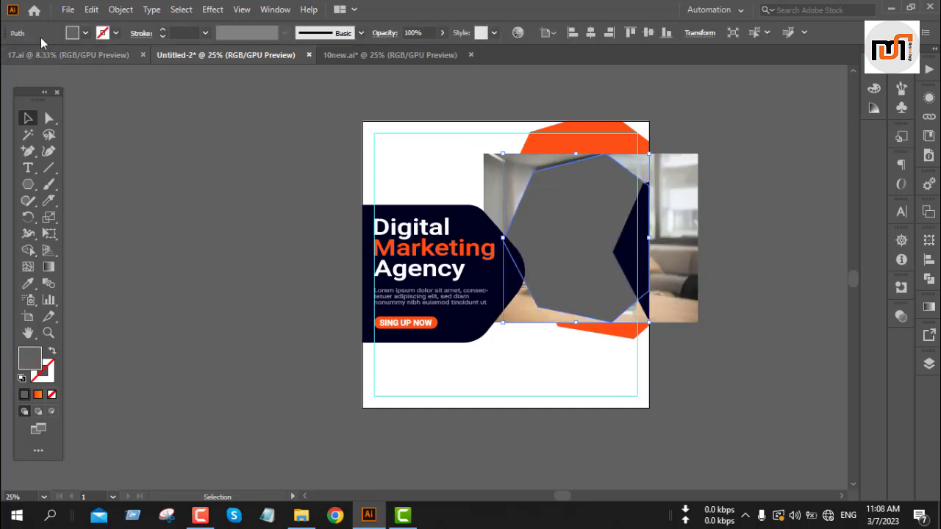
{"action": "left_click", "coordinate": [132, 10]}
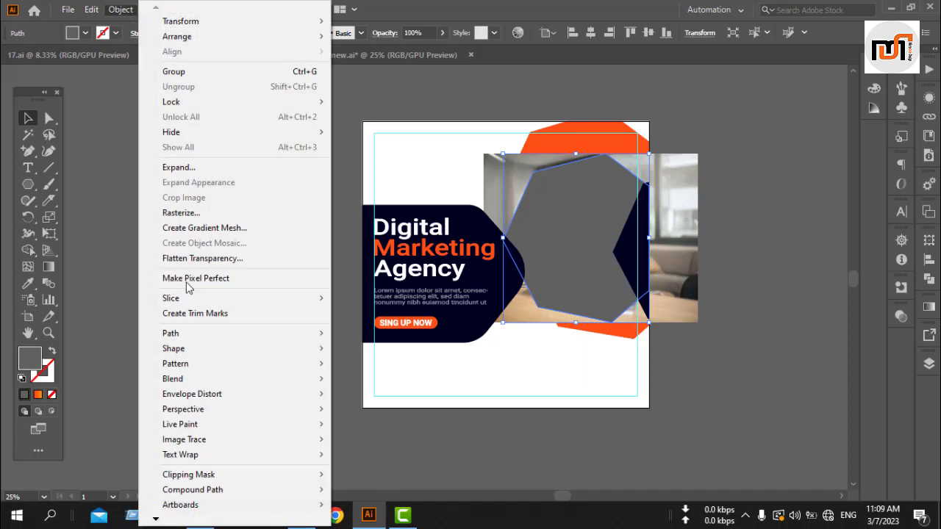
{"action": "mouse_move", "coordinate": [184, 337]}
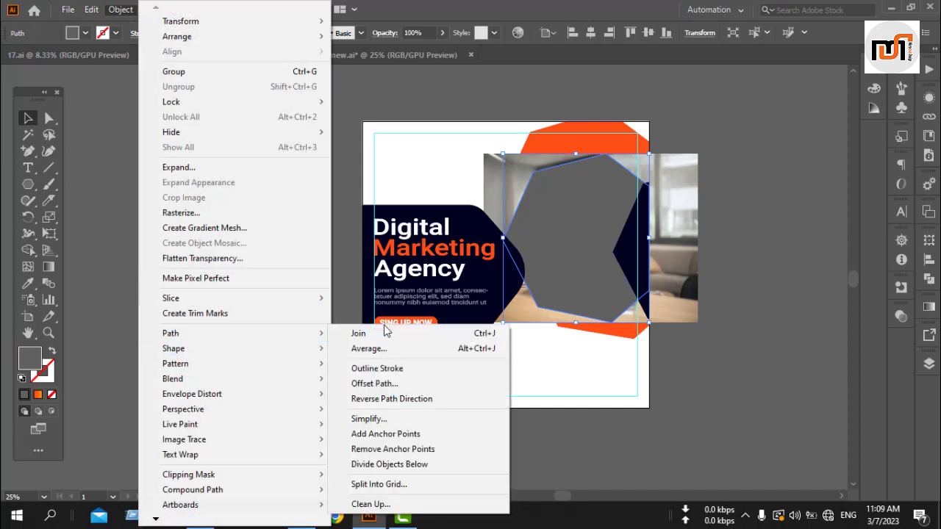
{"action": "left_click", "coordinate": [374, 384]}
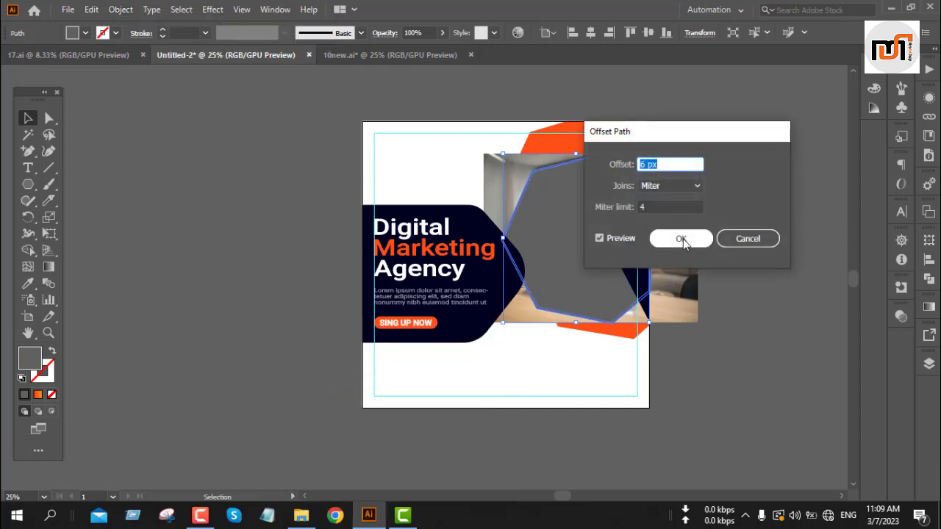
{"action": "key", "text": "Up"}
{"action": "key", "text": "Up"}
{"action": "key", "text": "Up"}
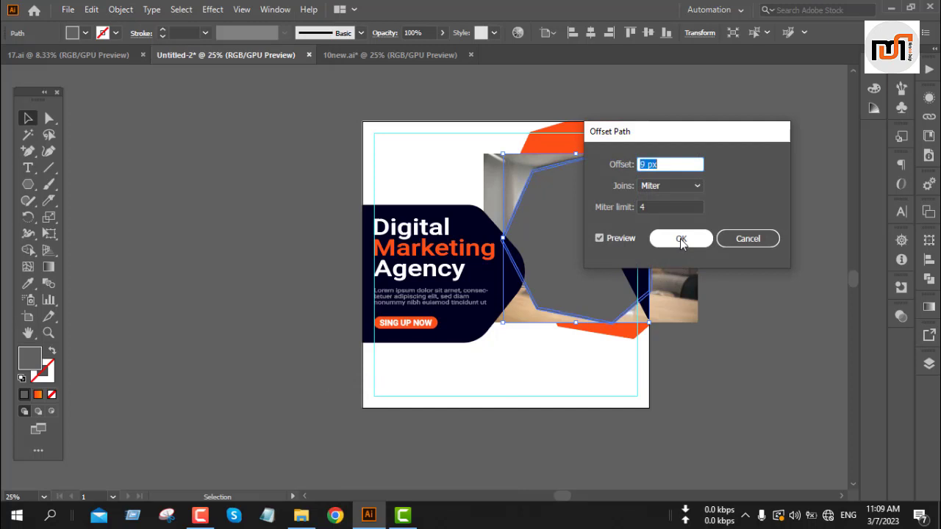
{"action": "left_click", "coordinate": [680, 242]}
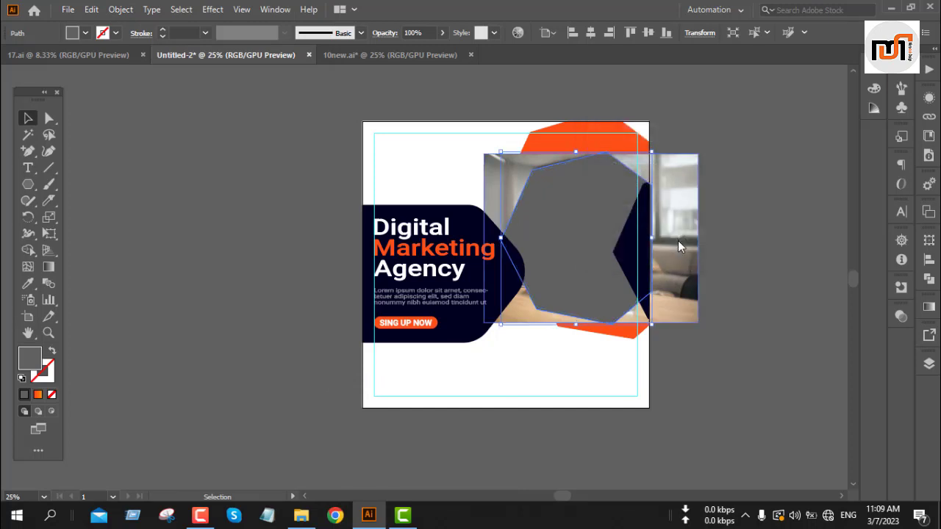
{"action": "key", "text": "i"}
{"action": "left_click", "coordinate": [485, 276]}
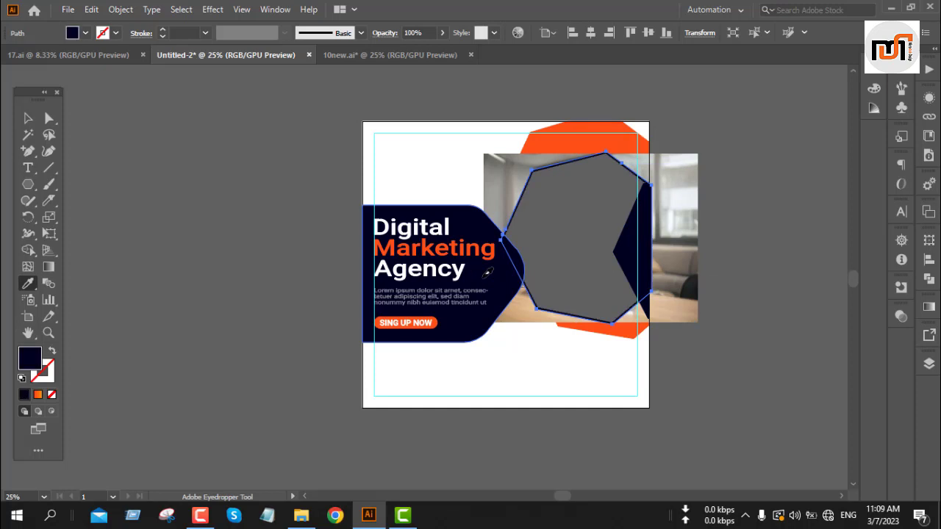
Clip the businessman photo to the grey polygon with a clipping mask.
{"action": "key", "text": "v"}
{"action": "left_click", "coordinate": [779, 213]}
{"action": "left_click", "coordinate": [685, 191]}
{"action": "left_click", "coordinate": [683, 190], "text": "shift"}
{"action": "right_click", "coordinate": [683, 188]}
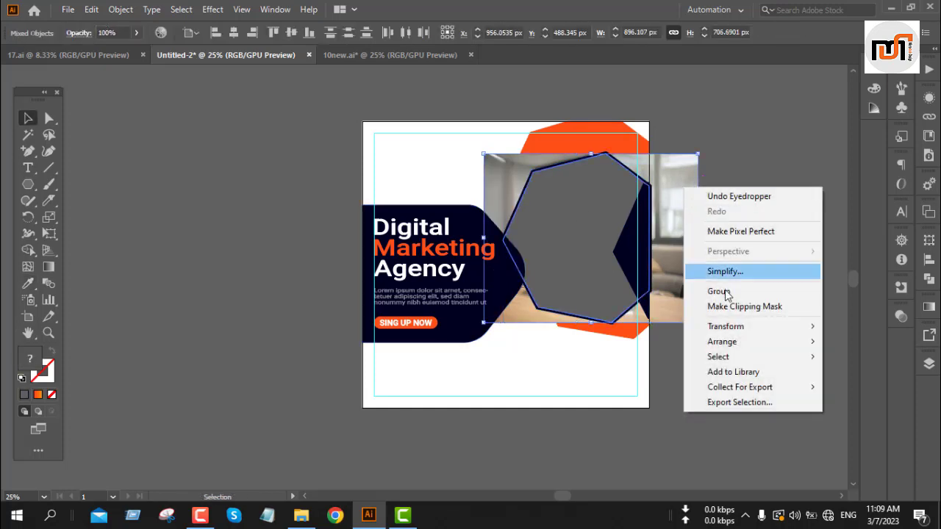
{"action": "left_click", "coordinate": [728, 307]}
{"action": "left_click", "coordinate": [738, 236]}
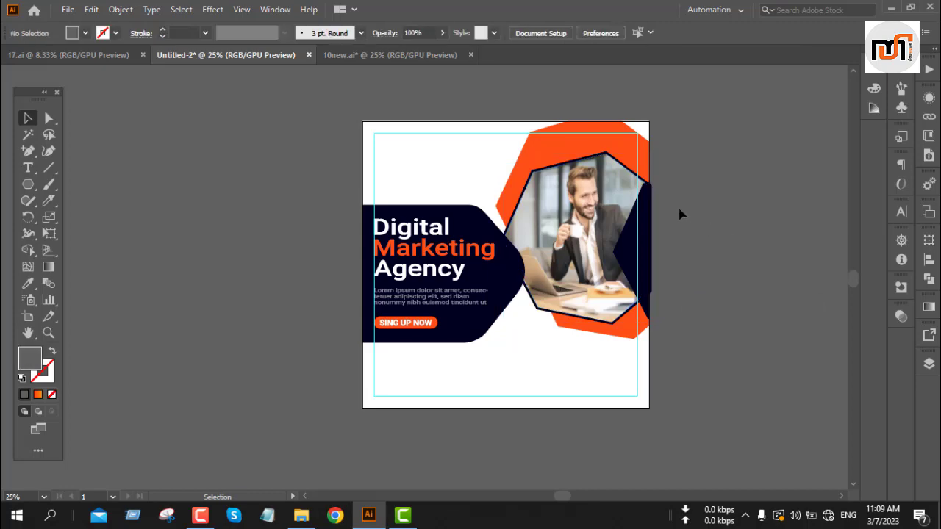
Trim the polygon sliver that extends past the artboard's right edge using the Shape Builder tool.
{"action": "left_click_drag", "start_coordinate": [695, 197], "coordinate": [611, 301]}
{"action": "left_click", "coordinate": [28, 250]}
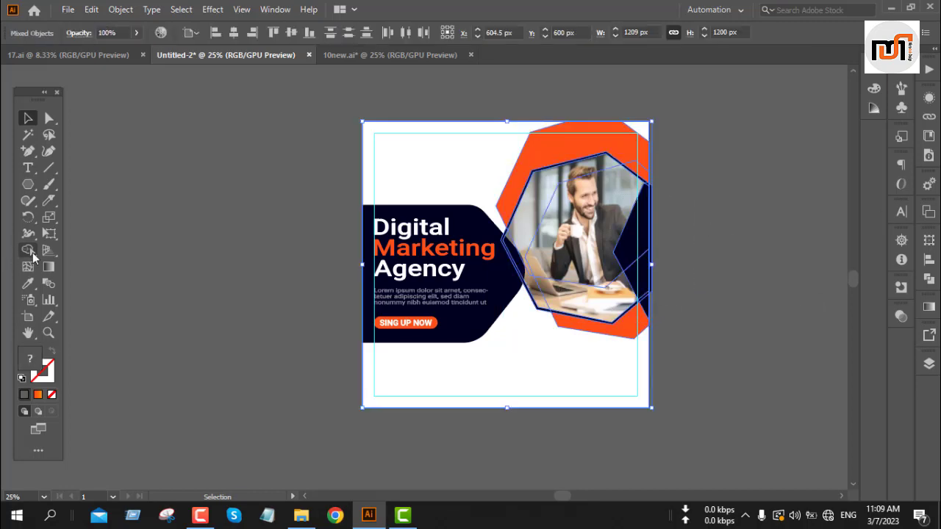
{"action": "left_click", "coordinate": [660, 265], "text": "alt"}
{"action": "scroll", "coordinate": [652, 245], "scroll_direction": "up", "scroll_amount": 3}
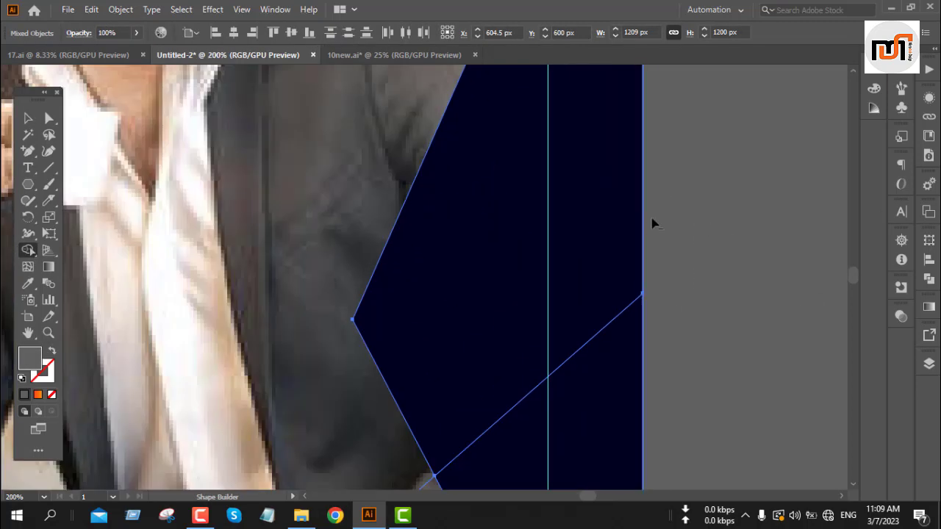
{"action": "scroll", "coordinate": [654, 224], "scroll_direction": "down", "scroll_amount": 1}
{"action": "key", "text": "v"}
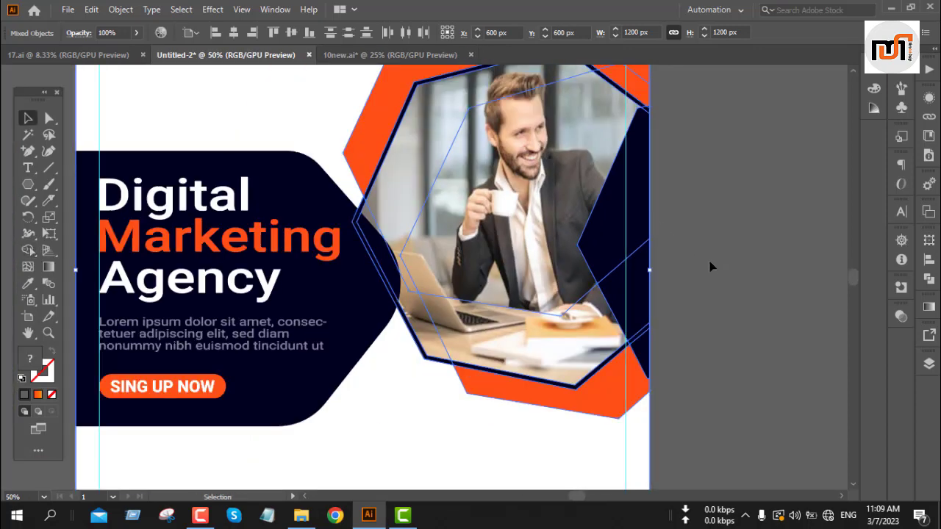
{"action": "left_click", "coordinate": [709, 266]}
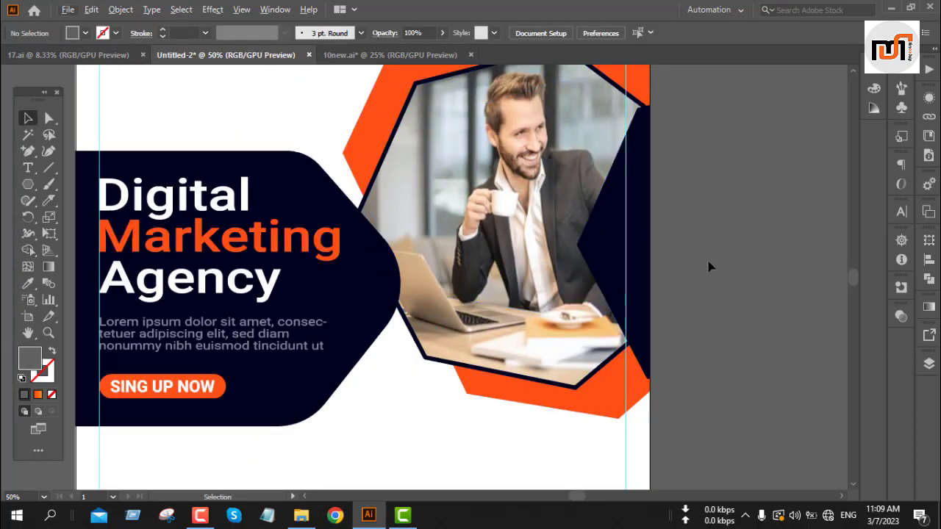
{"action": "scroll", "coordinate": [710, 266], "scroll_direction": "down", "scroll_amount": 1}
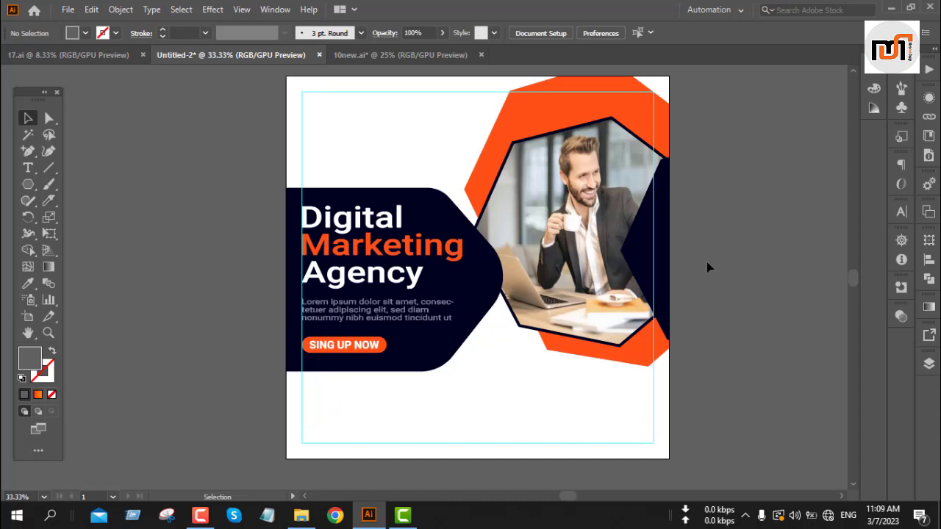
{"action": "scroll", "coordinate": [707, 267], "scroll_direction": "up", "scroll_amount": 2}
{"action": "scroll", "coordinate": [706, 267], "scroll_direction": "down", "scroll_amount": 2}
{"action": "scroll", "coordinate": [705, 267], "scroll_direction": "up", "scroll_amount": 2}
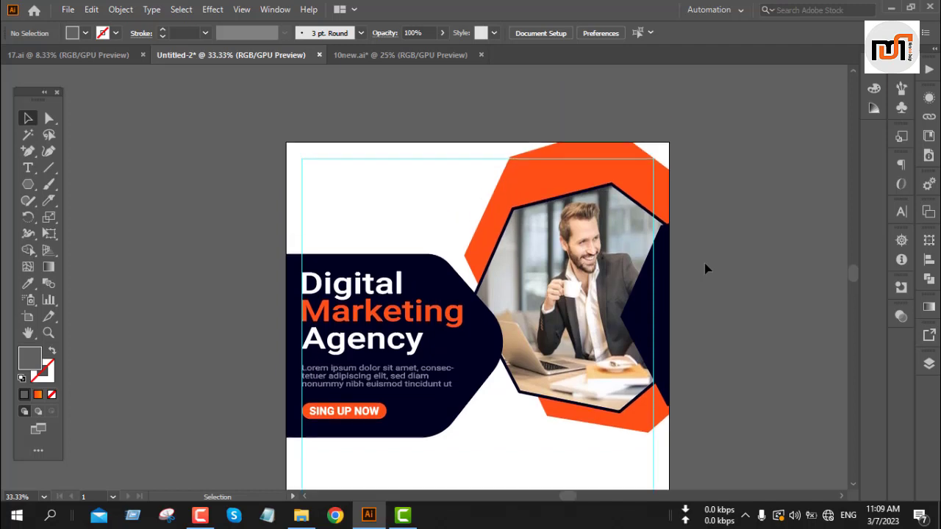
{"action": "scroll", "coordinate": [694, 272], "scroll_direction": "down", "scroll_amount": 2}
{"action": "left_click", "coordinate": [200, 514]}
{"action": "left_click", "coordinate": [873, 452]}
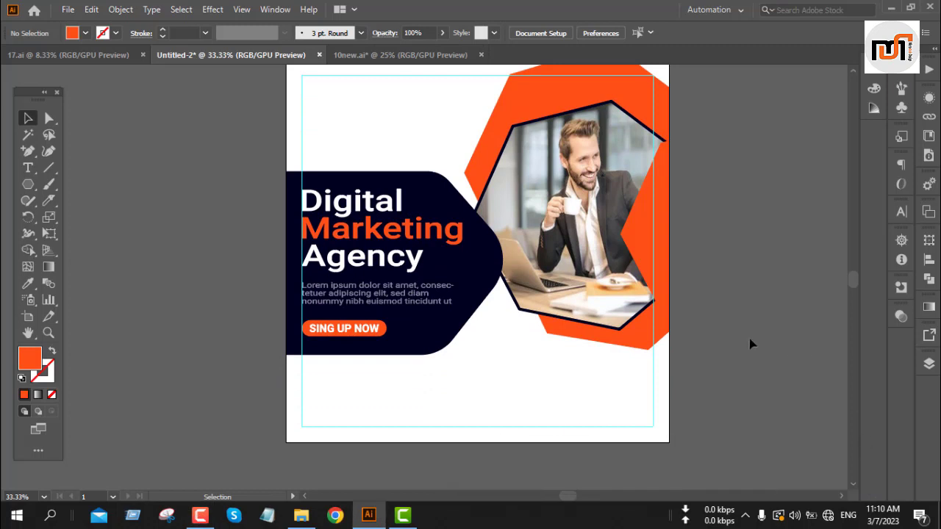
Recolor the navy border polygon around the photo with white sampled from the background.
{"action": "left_click", "coordinate": [632, 350]}
{"action": "left_click", "coordinate": [735, 290]}
{"action": "scroll", "coordinate": [478, 209], "scroll_direction": "up", "scroll_amount": 5}
{"action": "left_click", "coordinate": [480, 216]}
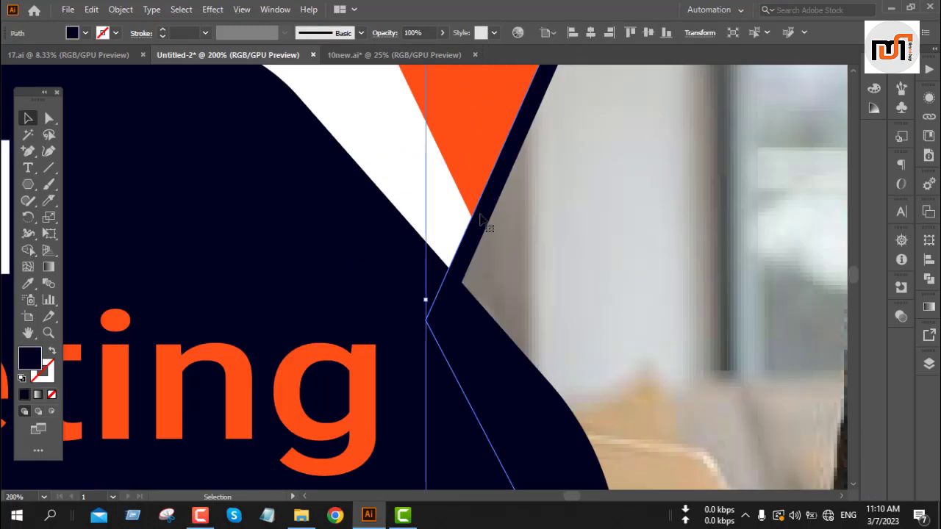
{"action": "key", "text": "i"}
{"action": "left_click", "coordinate": [399, 189]}
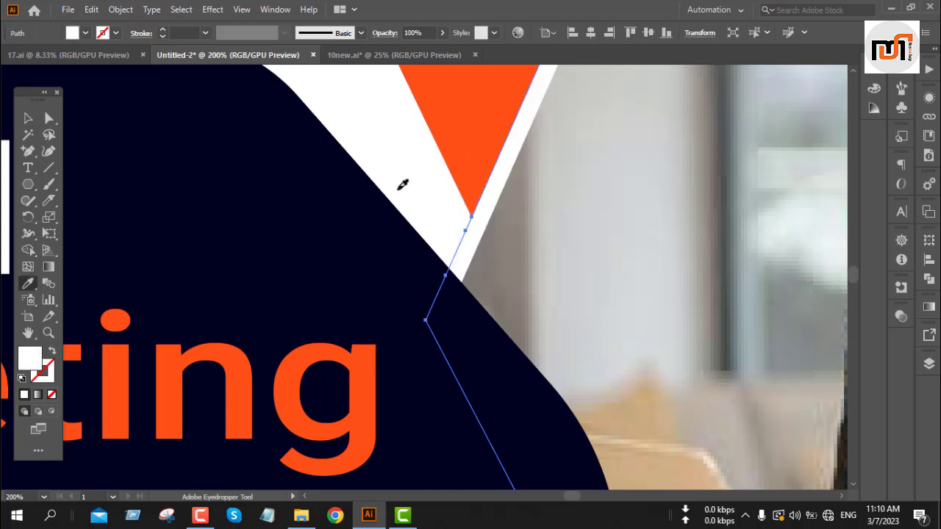
{"action": "key", "text": "v"}
{"action": "scroll", "coordinate": [455, 188], "scroll_direction": "down", "scroll_amount": 4}
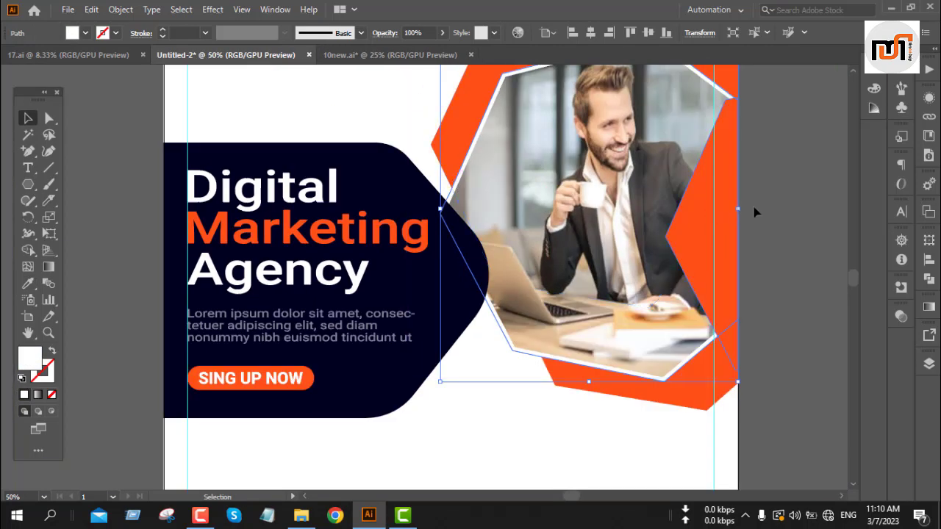
{"action": "left_click", "coordinate": [767, 197]}
Fill the two orange polygons behind the photo with the navy sampled from the text panel.
{"action": "left_click", "coordinate": [475, 110]}
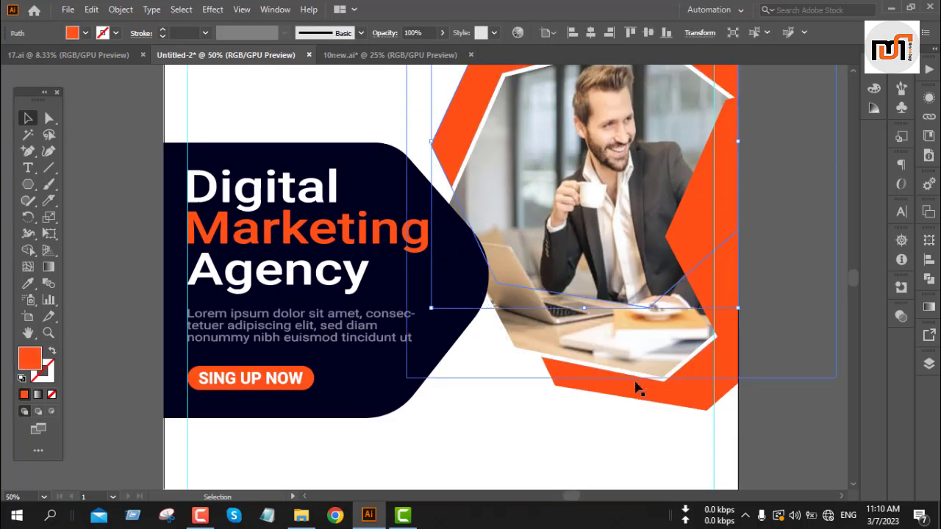
{"action": "left_click", "coordinate": [690, 411], "text": "shift"}
{"action": "key", "text": "i"}
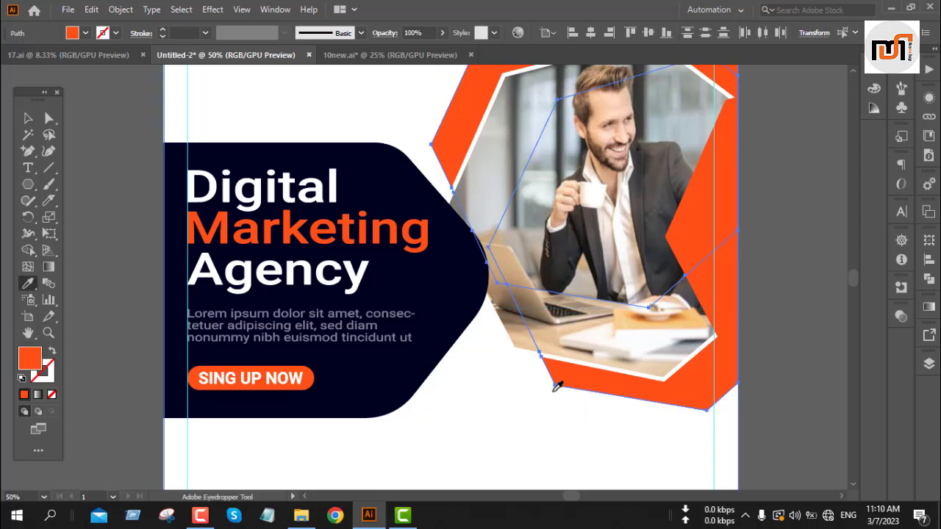
{"action": "left_click", "coordinate": [467, 304]}
{"action": "key", "text": "v"}
{"action": "left_click", "coordinate": [764, 275]}
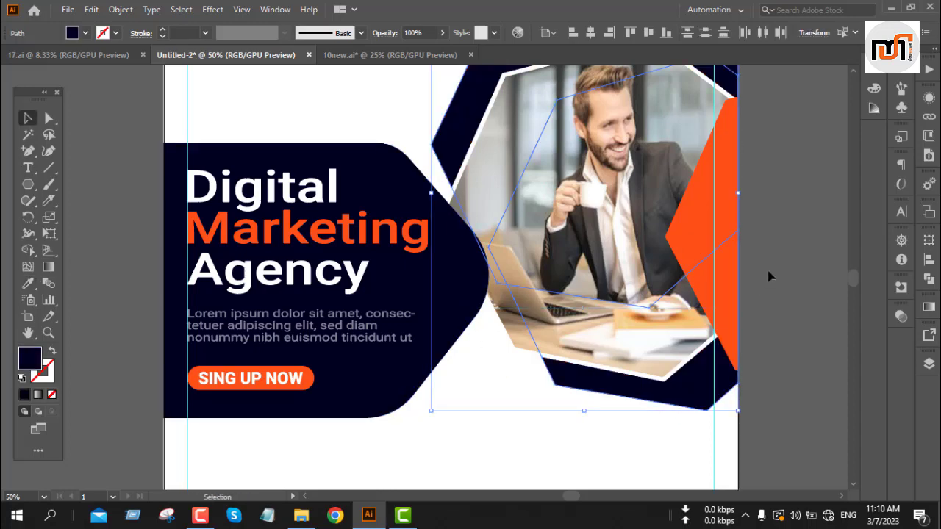
{"action": "key", "text": "ctrl+minus"}
{"action": "key", "text": "ctrl+minus"}
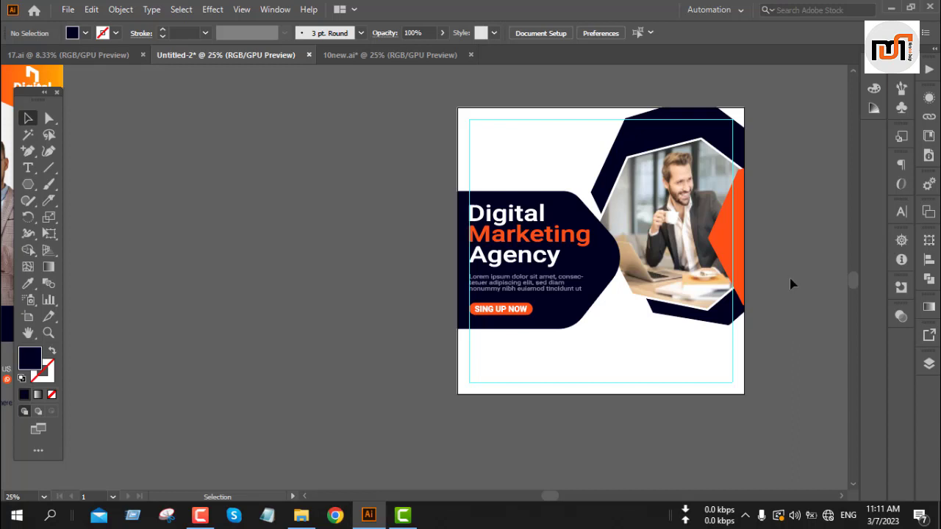
Draw a large seven-sided polygon beside the artboard and move it over the design to cover the upper part.
{"action": "left_click", "coordinate": [28, 185]}
{"action": "left_click_drag", "start_coordinate": [342, 151], "coordinate": [367, 354]}
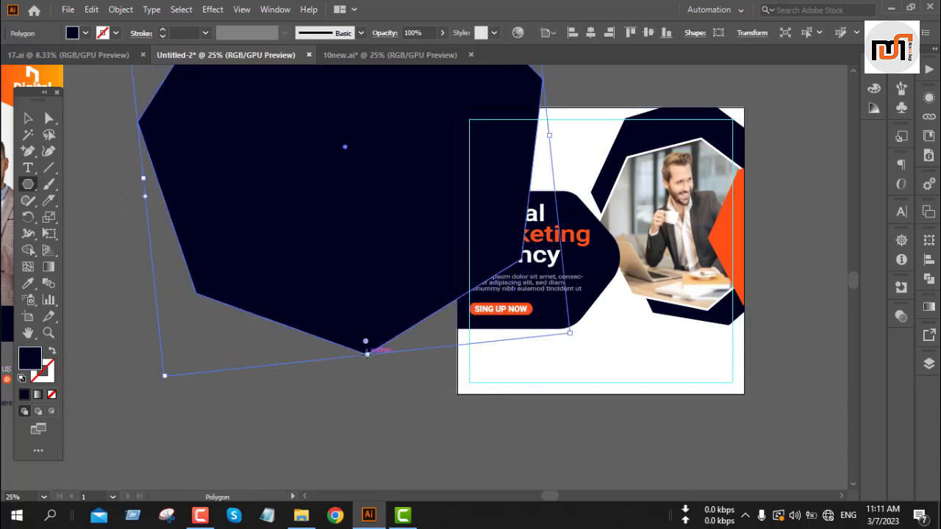
{"action": "key", "text": "v"}
{"action": "left_click_drag", "start_coordinate": [380, 231], "coordinate": [507, 243]}
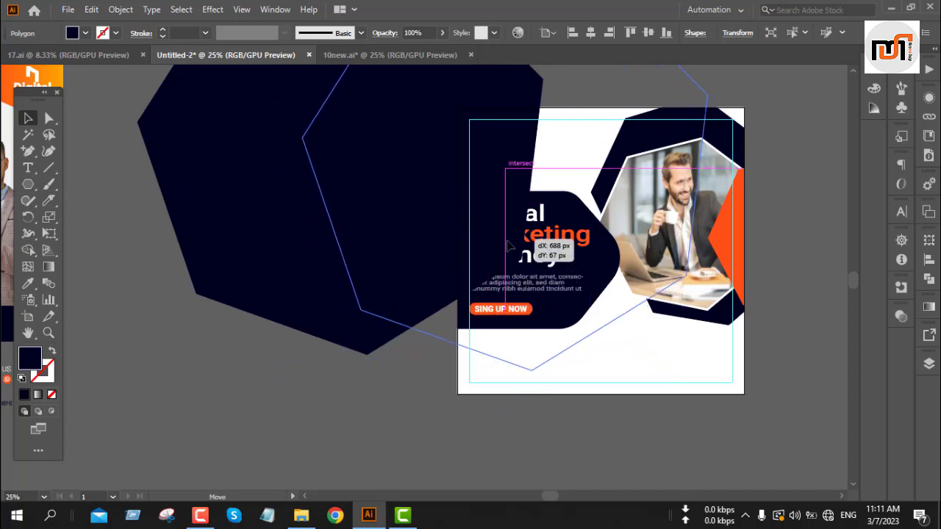
{"action": "left_click_drag", "start_coordinate": [507, 248], "coordinate": [541, 237]}
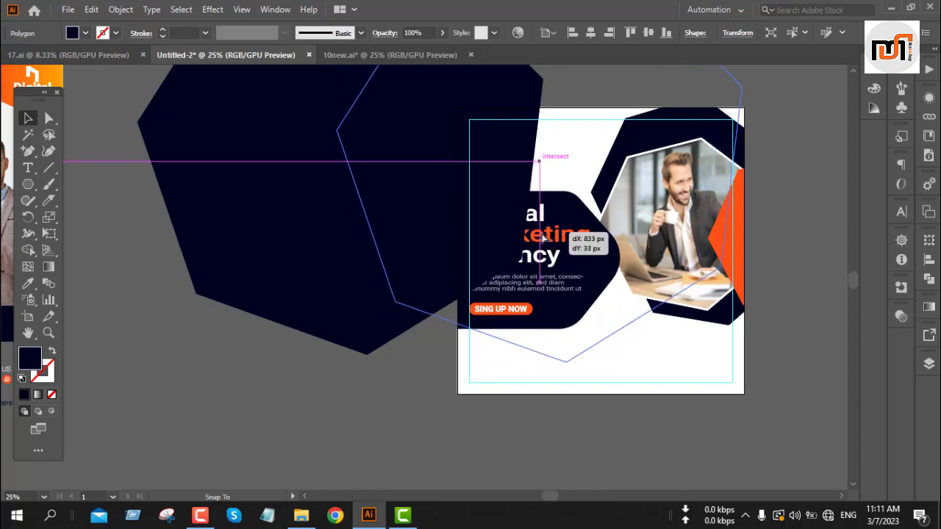
{"action": "left_click_drag", "start_coordinate": [542, 237], "coordinate": [553, 237]}
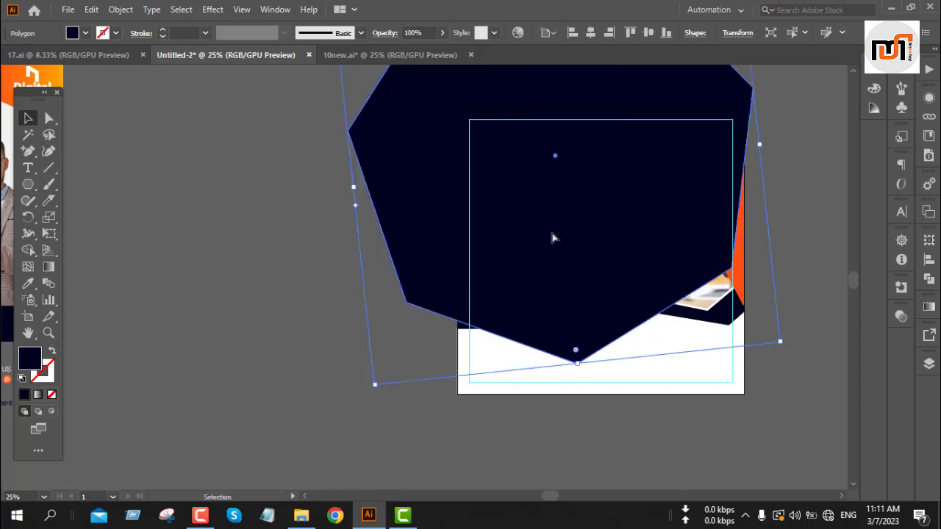
Fill the large polygon with the orange sampled from the accent shape at the photo's right side.
{"action": "key", "text": "i"}
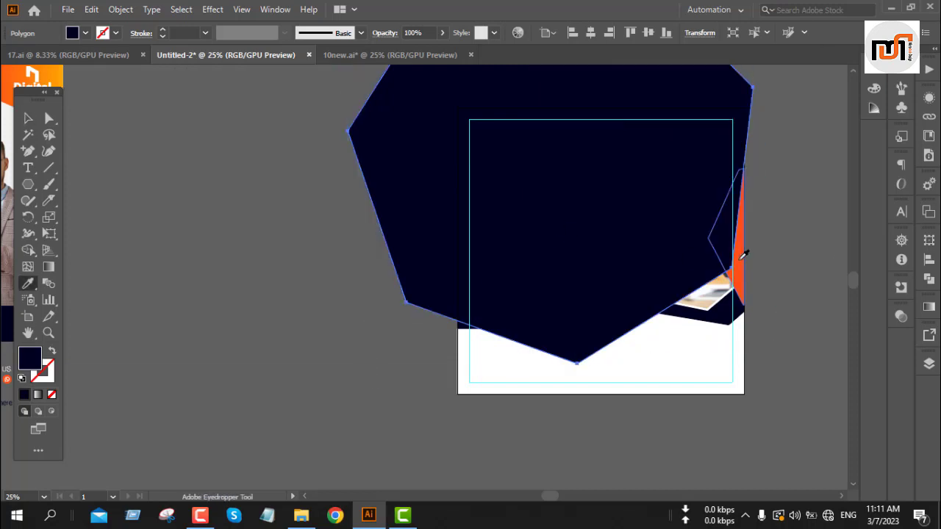
{"action": "left_click", "coordinate": [744, 256]}
{"action": "key", "text": "v"}
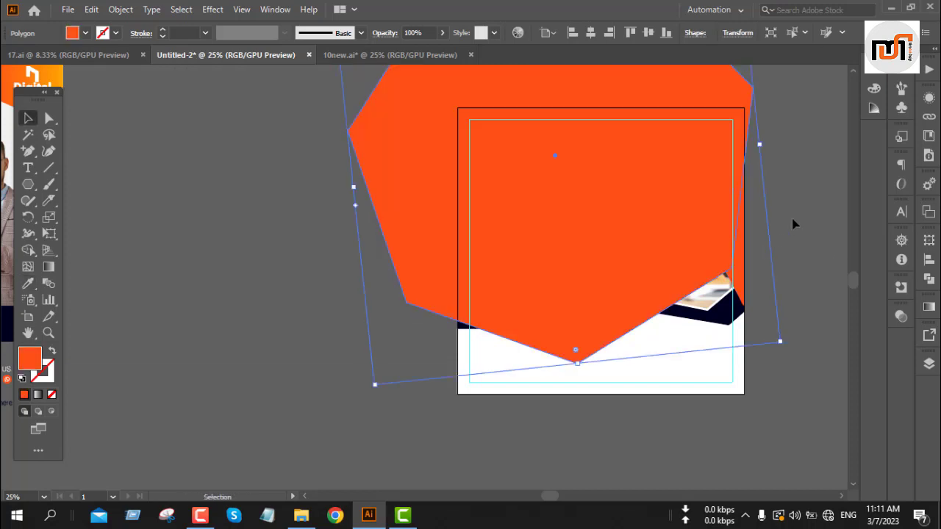
Send the large orange polygon to the back, and raise it one level so it sits just above the white background.
{"action": "right_click", "coordinate": [792, 219]}
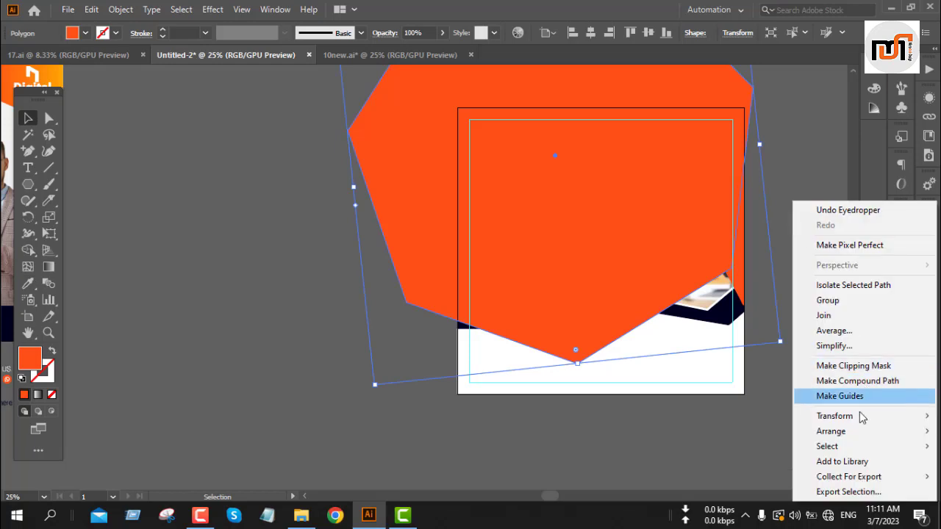
{"action": "mouse_move", "coordinate": [844, 434]}
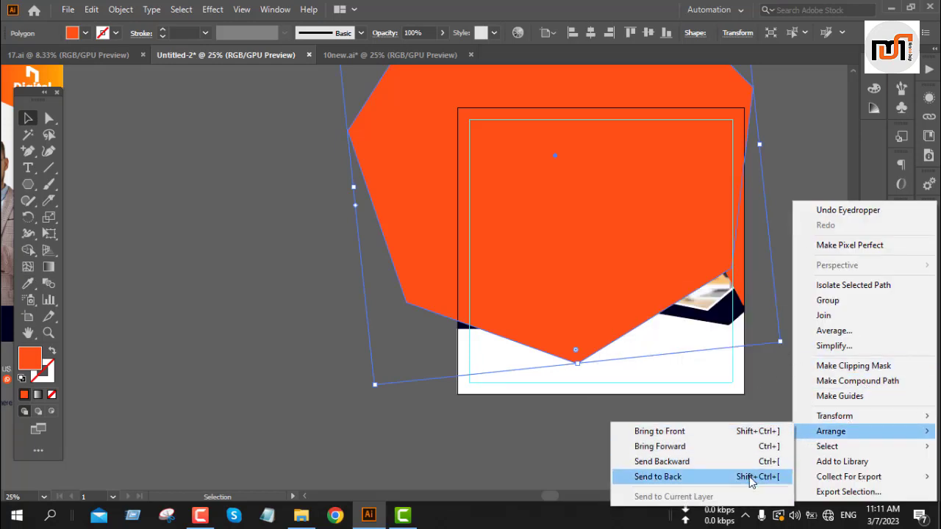
{"action": "left_click", "coordinate": [746, 476]}
{"action": "key", "text": "a"}
{"action": "key", "text": "ctrl+bracketright"}
{"action": "key", "text": "v"}
{"action": "left_click", "coordinate": [787, 243]}
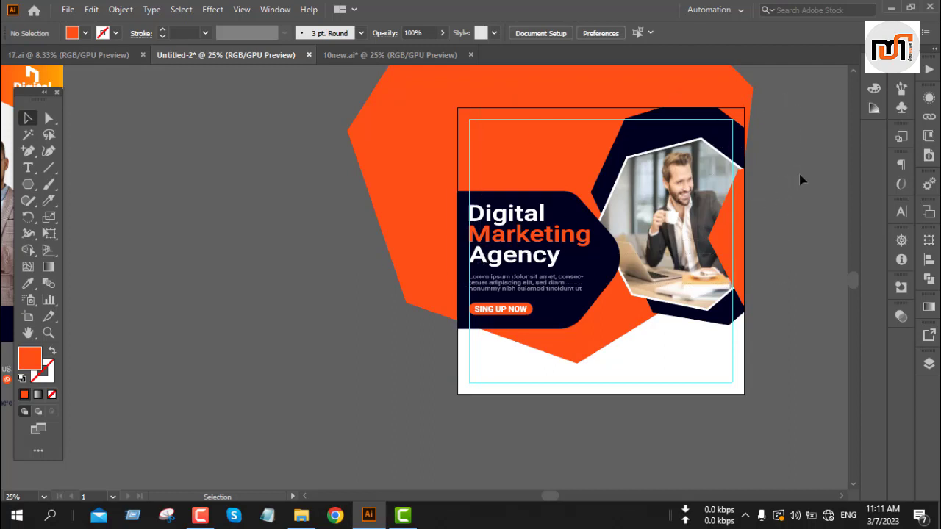
Widen the large orange polygon so that it extends well past the artboard's right edge.
{"action": "left_click", "coordinate": [688, 75]}
{"action": "left_click_drag", "start_coordinate": [760, 145], "coordinate": [729, 147]}
{"action": "left_click_drag", "start_coordinate": [730, 146], "coordinate": [821, 171]}
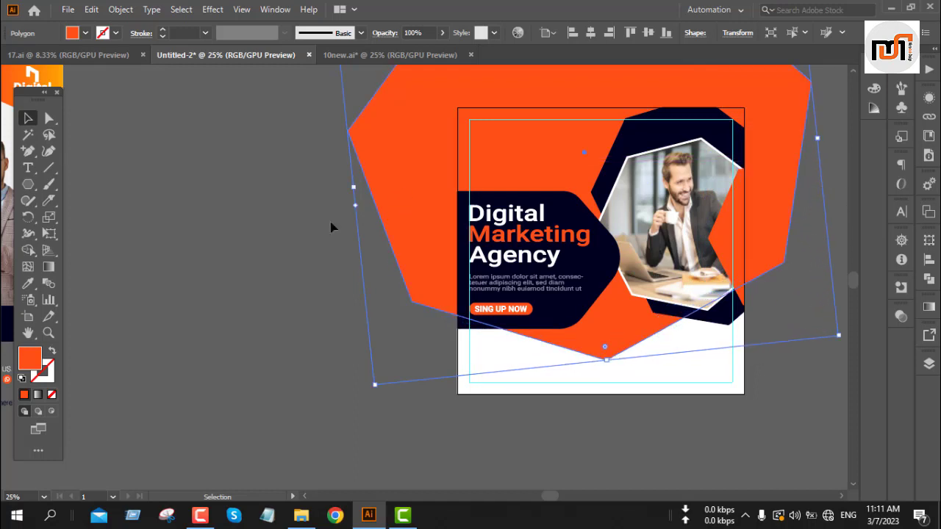
Cut away the part of the orange polygon outside the white background using the Shape Builder tool.
{"action": "left_click", "coordinate": [508, 391], "text": "shift"}
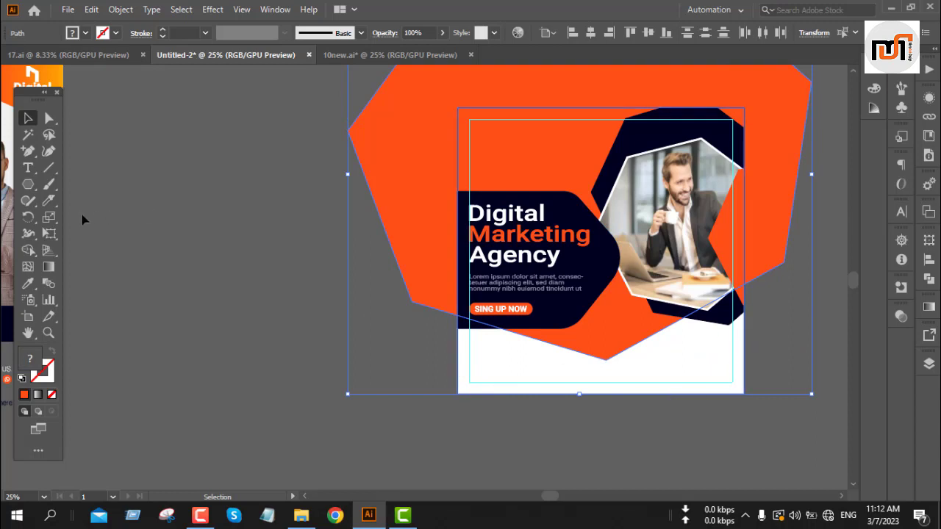
{"action": "left_click", "coordinate": [28, 251]}
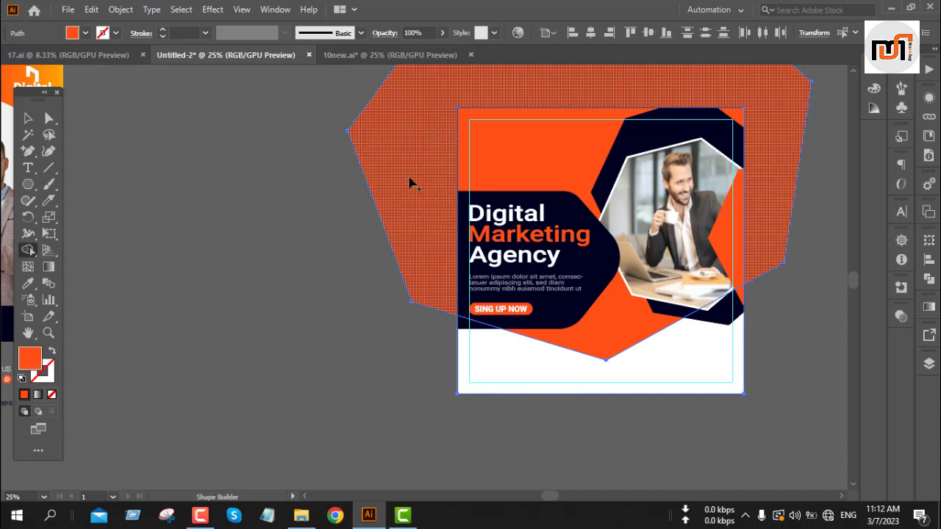
{"action": "left_click", "coordinate": [410, 182], "text": "alt"}
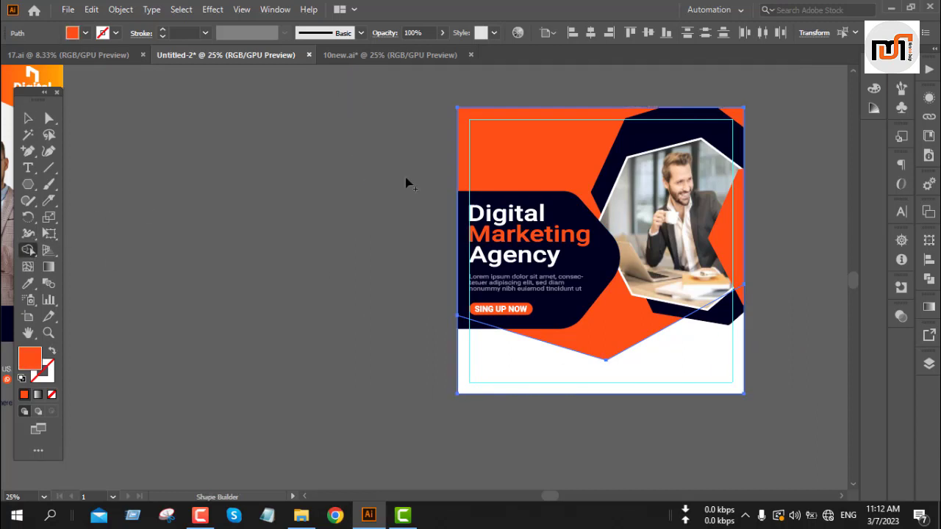
{"action": "key", "text": "v"}
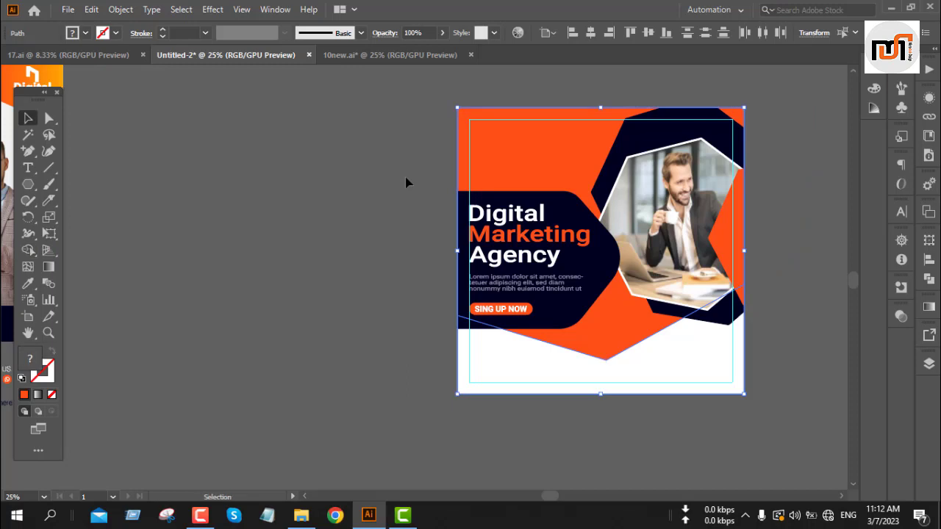
{"action": "left_click", "coordinate": [799, 141]}
{"action": "scroll", "coordinate": [798, 157], "scroll_direction": "up", "scroll_amount": 1}
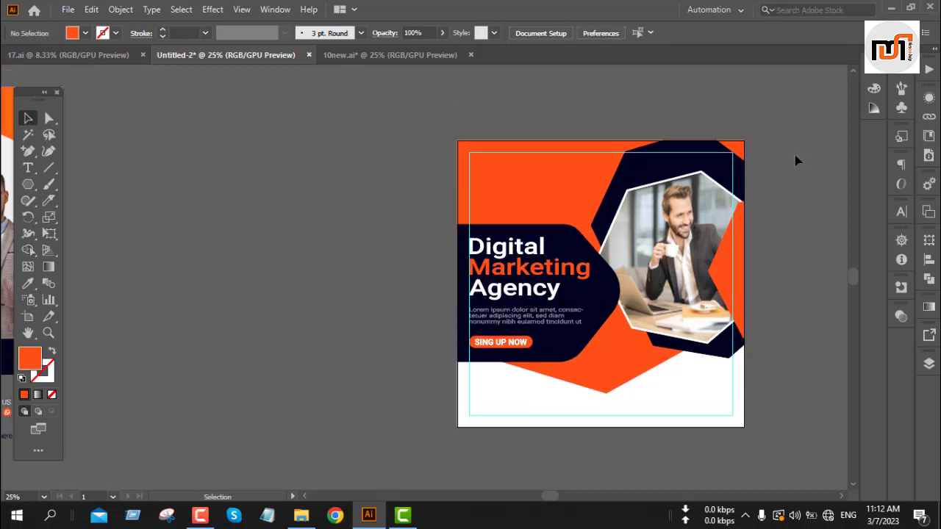
Remove the small orange corner above the upper navy polygon at the artboard's top right with the Shape Builder tool.
{"action": "left_click", "coordinate": [704, 162]}
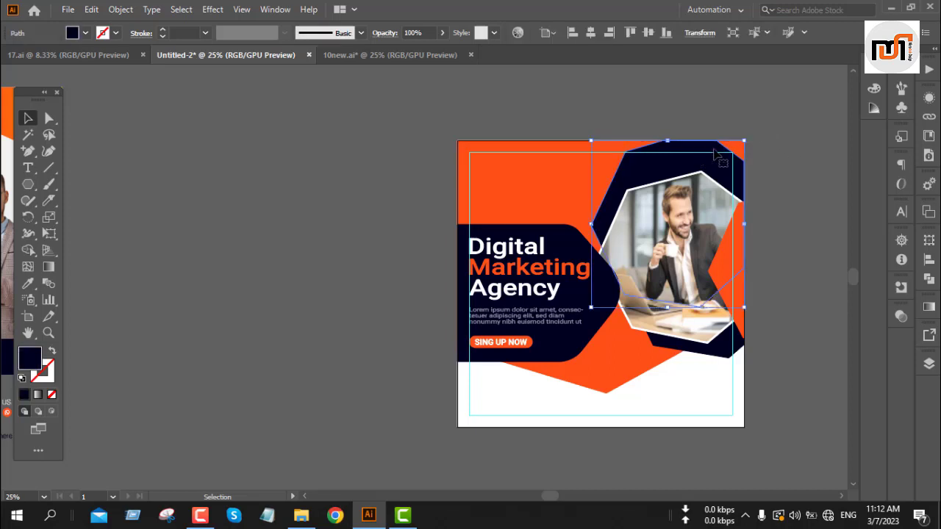
{"action": "left_click", "coordinate": [552, 178], "text": "shift"}
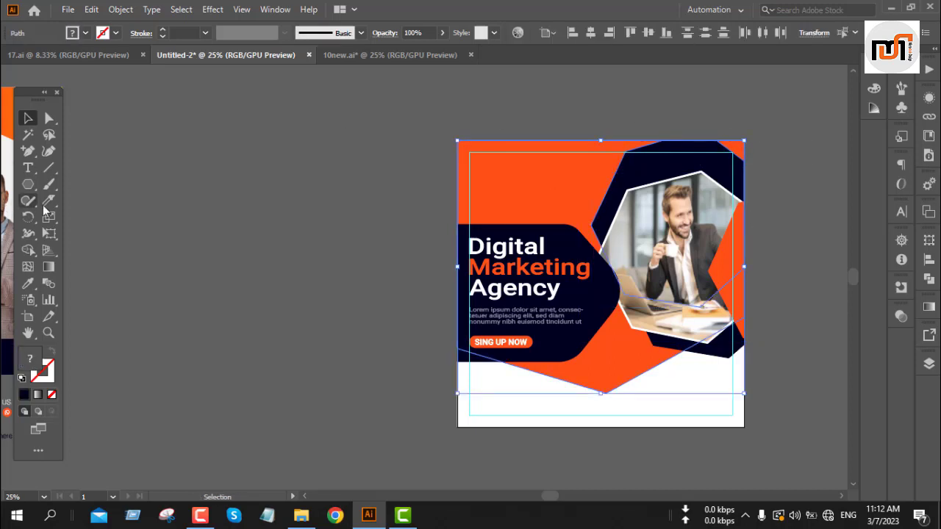
{"action": "left_click", "coordinate": [28, 250]}
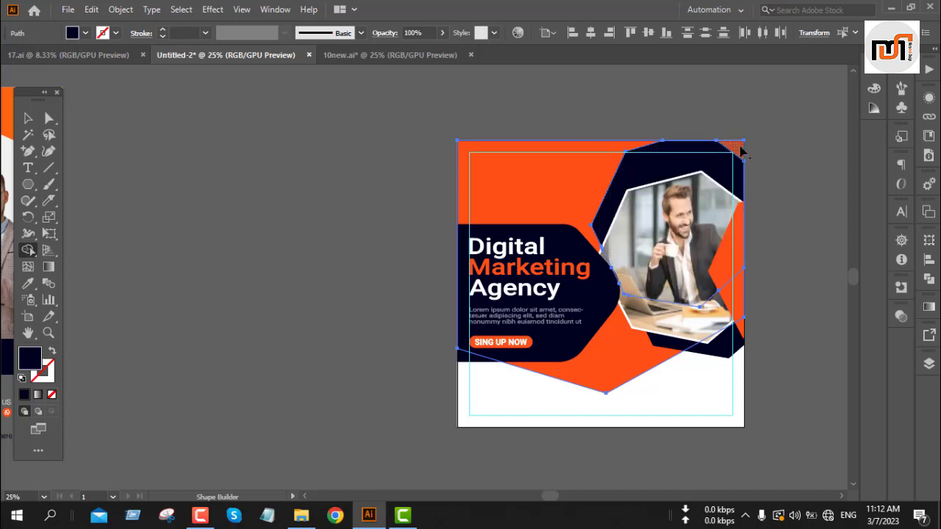
{"action": "left_click", "coordinate": [741, 151], "text": "alt"}
{"action": "key", "text": "v"}
{"action": "left_click", "coordinate": [770, 171]}
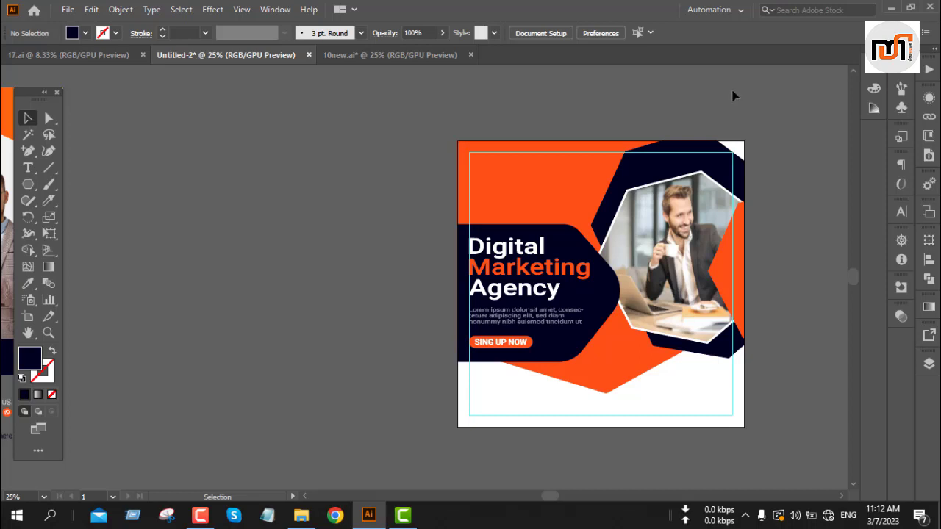
Draw a tall narrow navy rectangle, rotate it clockwise into a diagonal bar, and place it across the artboard's top edge.
{"action": "scroll", "coordinate": [609, 158], "scroll_direction": "up", "scroll_amount": 3}
{"action": "scroll", "coordinate": [608, 162], "scroll_direction": "down", "scroll_amount": 2}
{"action": "key", "text": "m"}
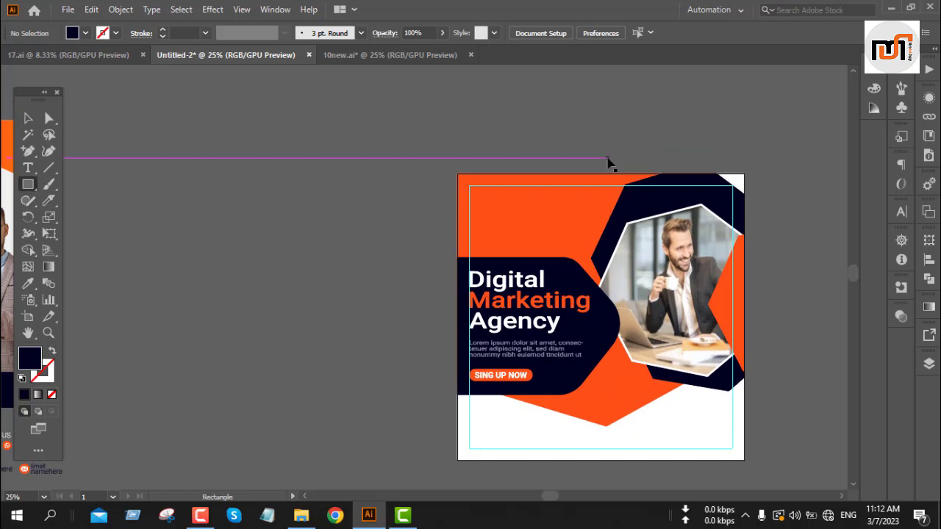
{"action": "mouse_move", "coordinate": [394, 121]}
{"action": "left_mouse_down"}
{"action": "mouse_move", "coordinate": [373, 330]}
{"action": "mouse_move", "coordinate": [361, 352]}
{"action": "mouse_move", "coordinate": [380, 332]}
{"action": "left_mouse_up"}
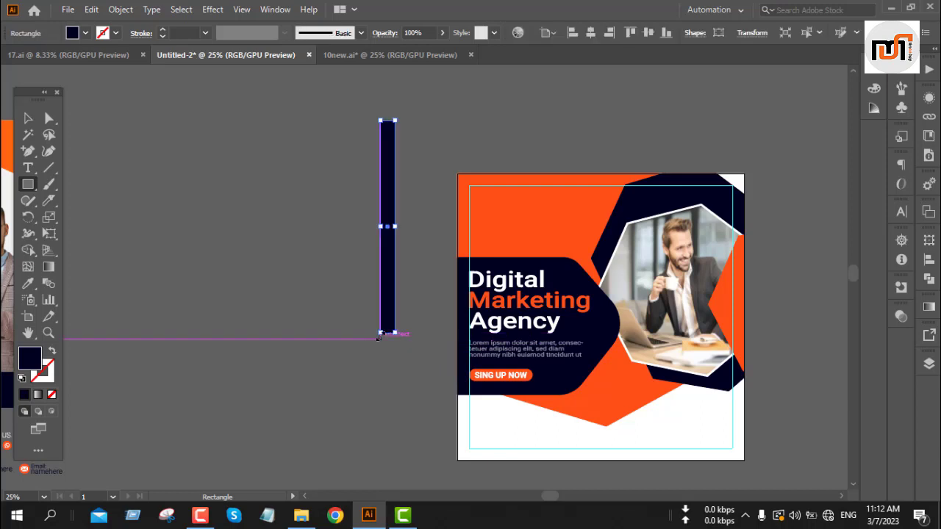
{"action": "key", "text": "v"}
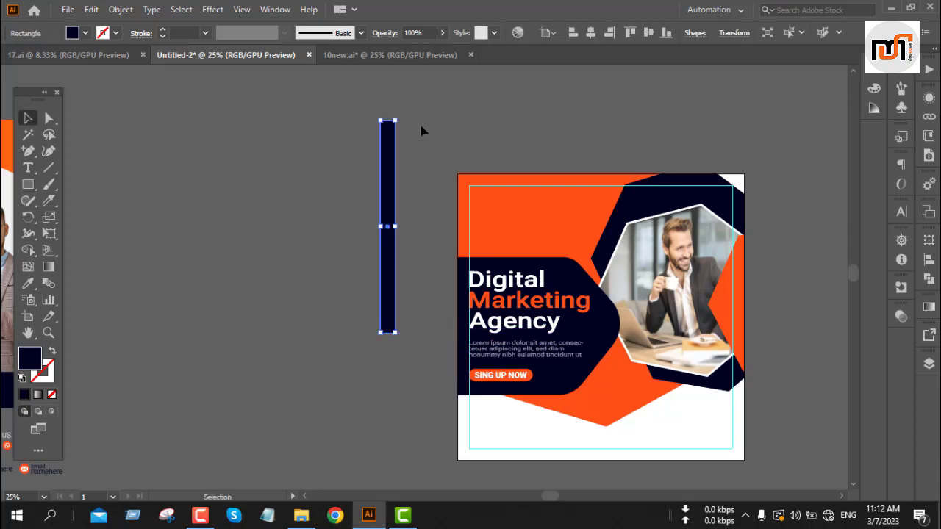
{"action": "left_click_drag", "start_coordinate": [397, 117], "coordinate": [444, 167]}
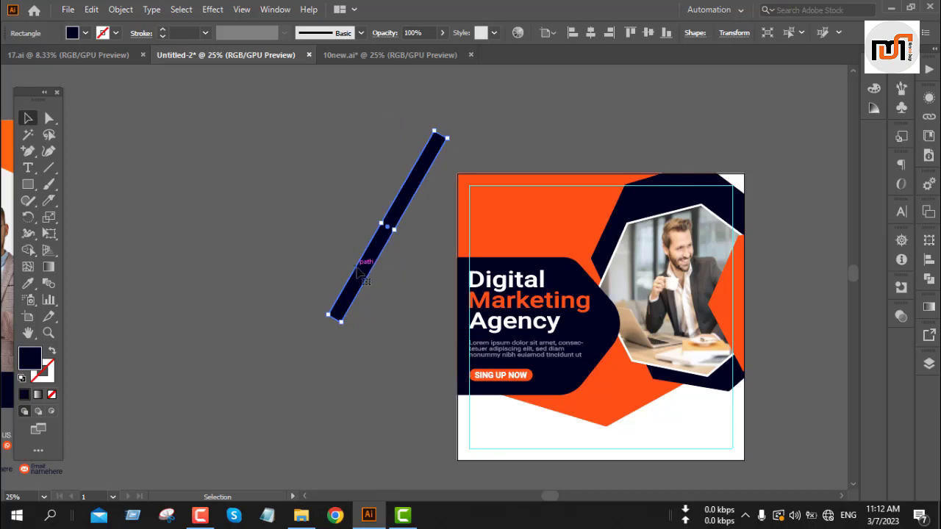
{"action": "left_click_drag", "start_coordinate": [359, 272], "coordinate": [530, 186]}
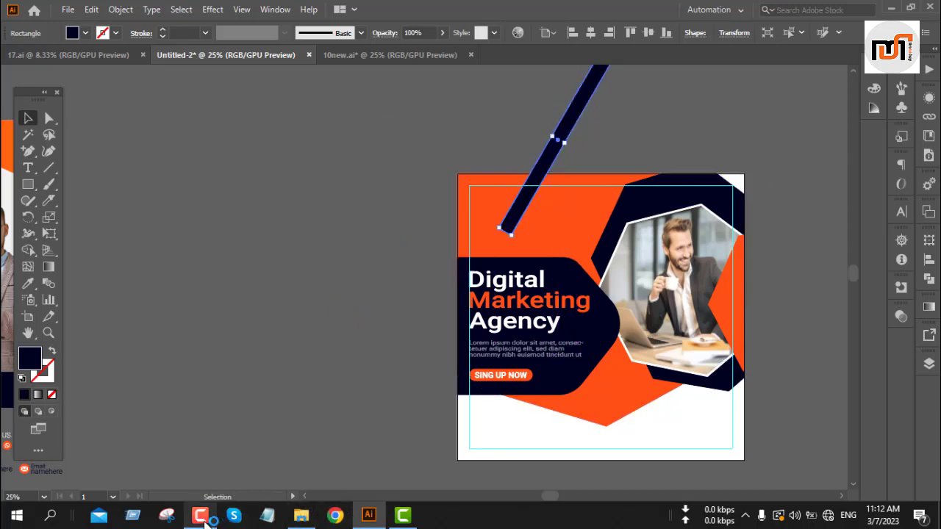
{"action": "left_click", "coordinate": [783, 518]}
{"action": "left_click", "coordinate": [875, 452]}
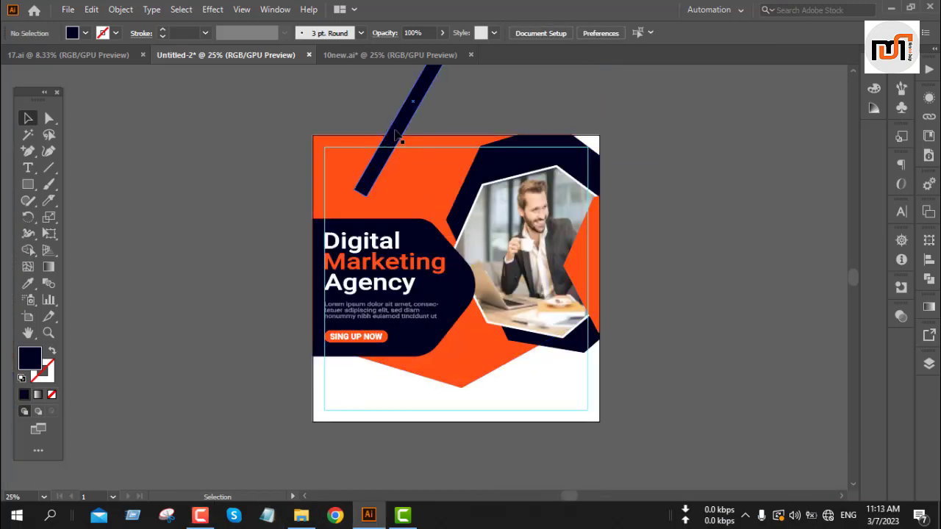
Duplicate the diagonal bar to make a parallel pair across the artboard's top edge, and put a spare copy to the right of the artboard.
{"action": "left_click_drag", "start_coordinate": [394, 135], "coordinate": [429, 145]}
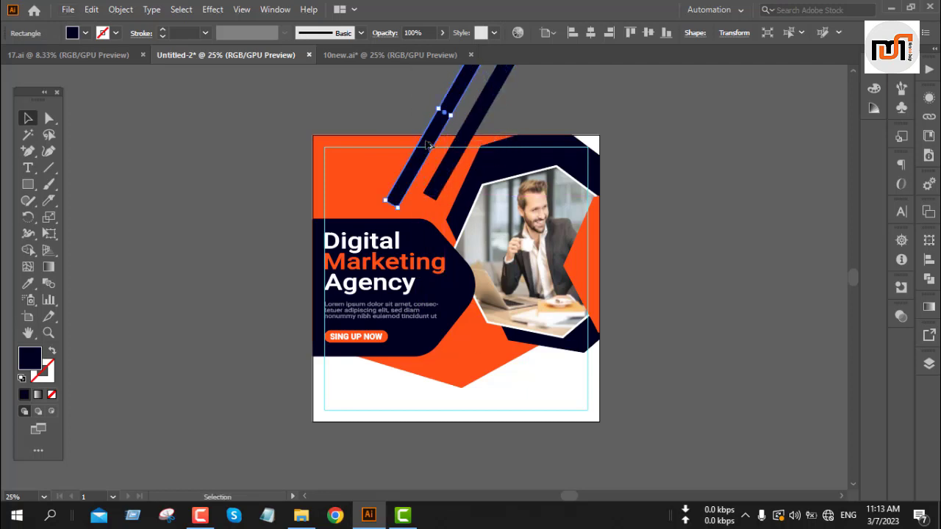
{"action": "left_click", "coordinate": [399, 113]}
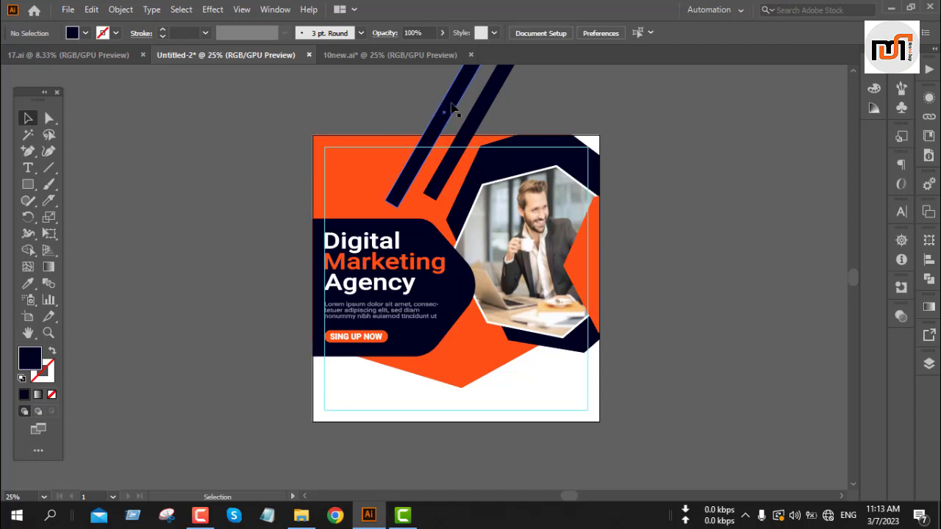
{"action": "left_click", "coordinate": [450, 109]}
{"action": "left_click_drag", "start_coordinate": [451, 109], "coordinate": [710, 329]}
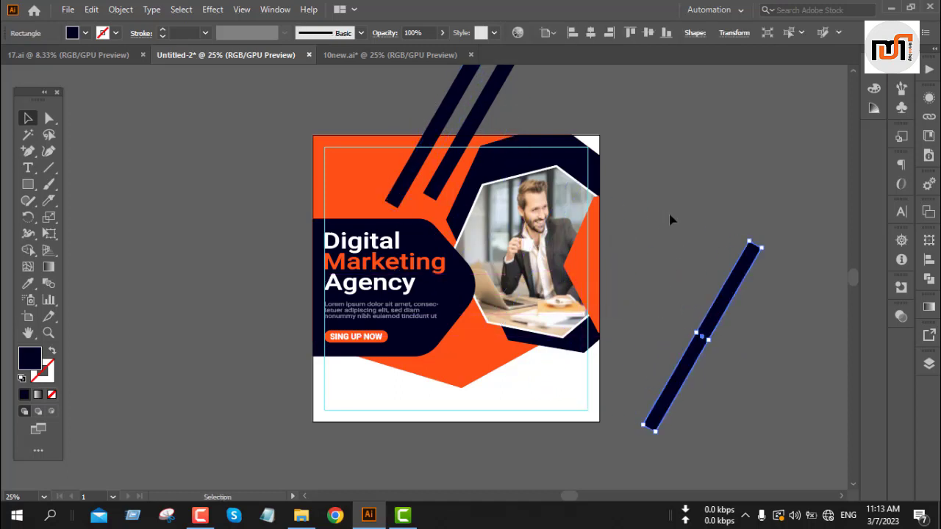
{"action": "left_click", "coordinate": [652, 169]}
Cut away the parts of the two diagonal bars above the artboard using the Shape Builder tool.
{"action": "left_click", "coordinate": [455, 192]}
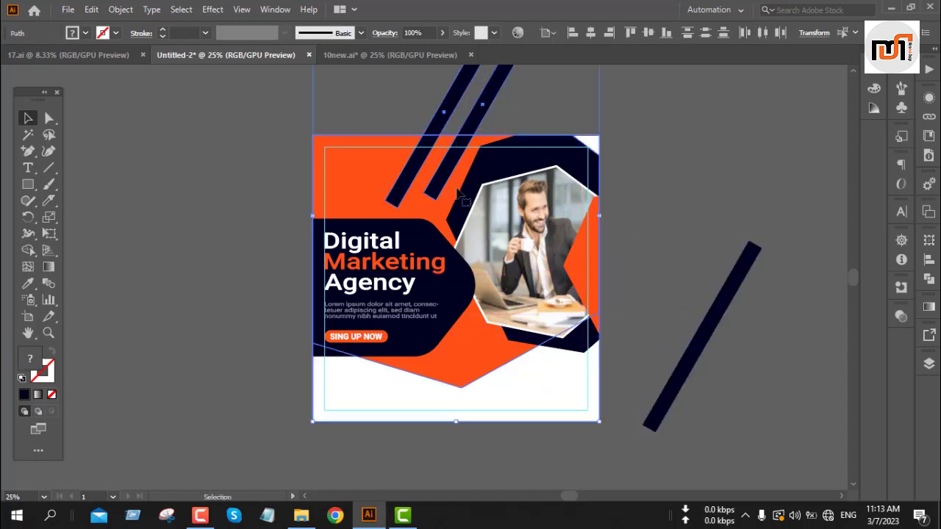
{"action": "left_click", "coordinate": [28, 250]}
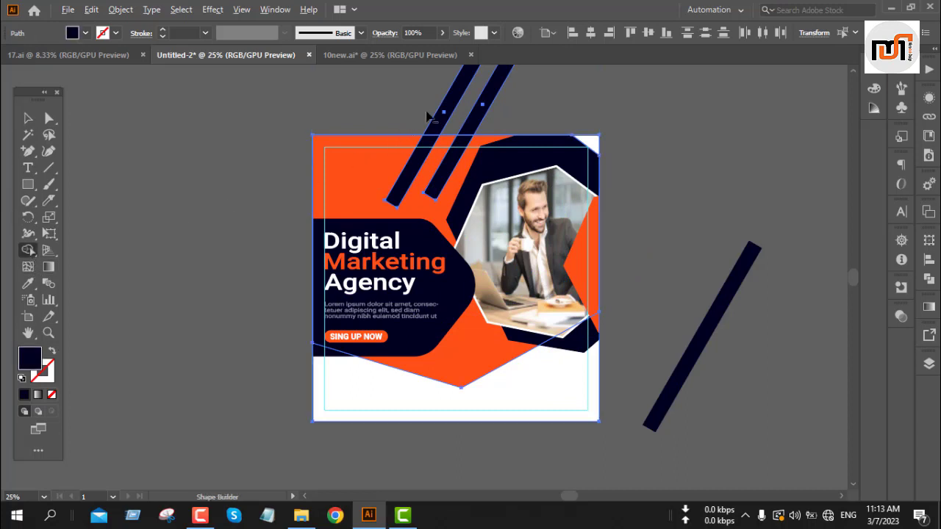
{"action": "left_click_drag", "start_coordinate": [409, 107], "coordinate": [510, 133]}
{"action": "key", "text": "v"}
{"action": "left_click", "coordinate": [502, 108]}
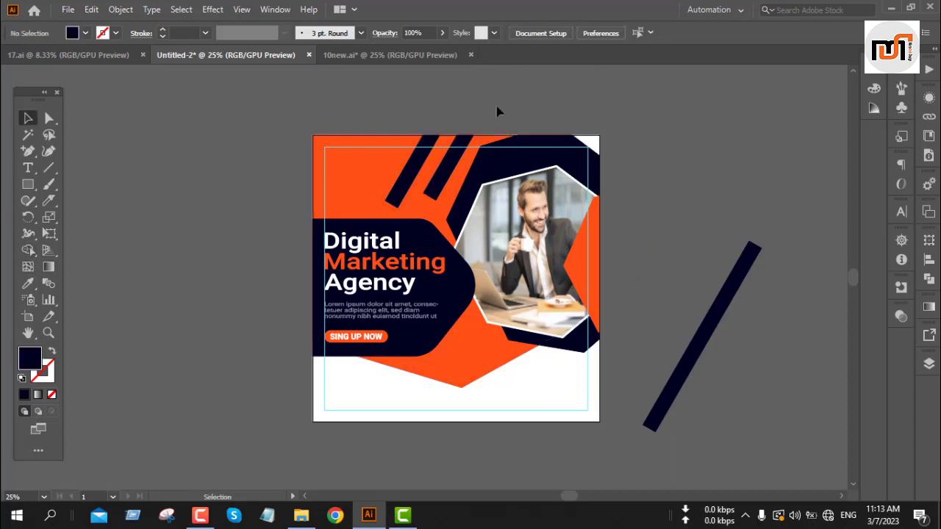
Apply a linear gradient to both trimmed bars and set its white color stop to the orange sampled from the background polygon.
{"action": "left_click", "coordinate": [411, 177]}
{"action": "left_click_drag", "start_coordinate": [440, 171], "coordinate": [474, 171]}
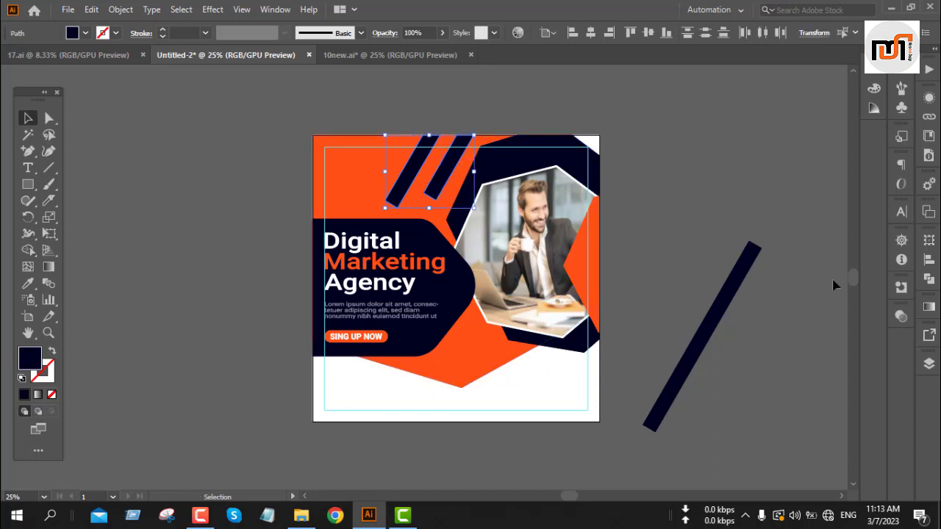
{"action": "left_click", "coordinate": [928, 310]}
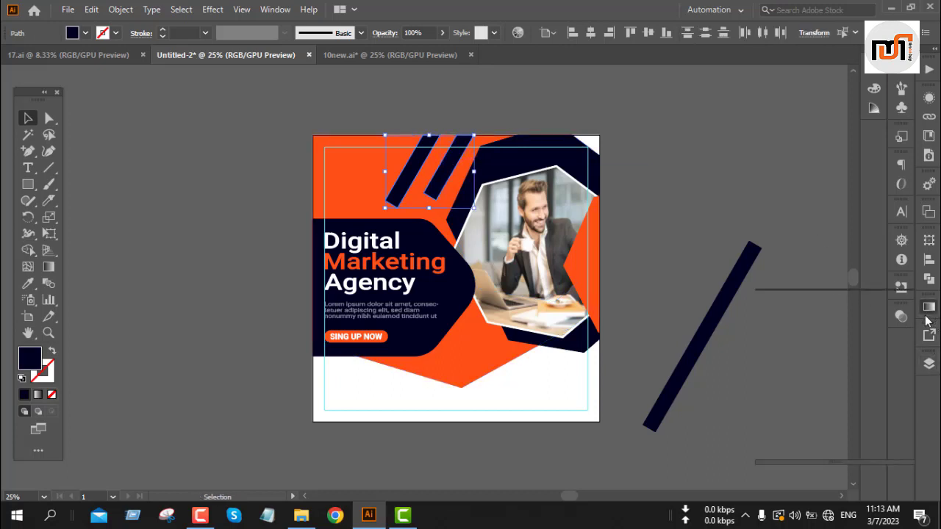
{"action": "left_click", "coordinate": [824, 324]}
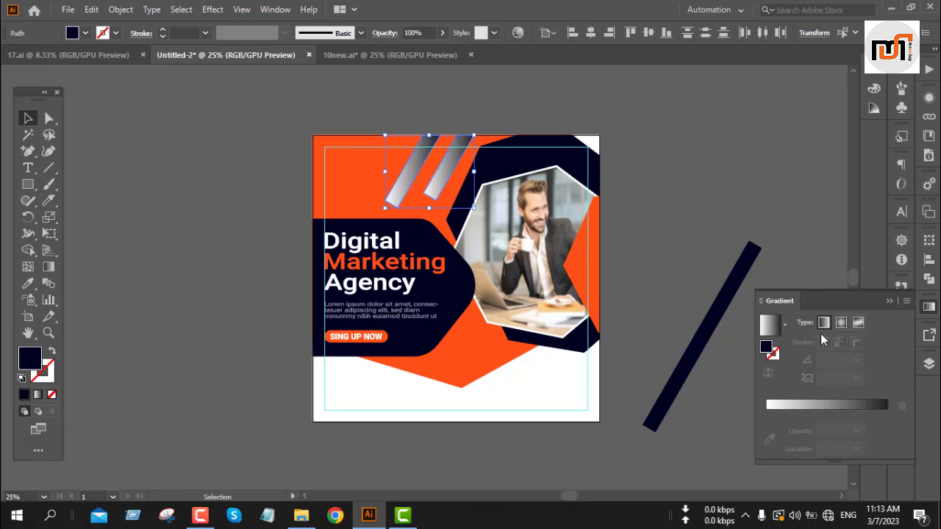
{"action": "left_click", "coordinate": [766, 413]}
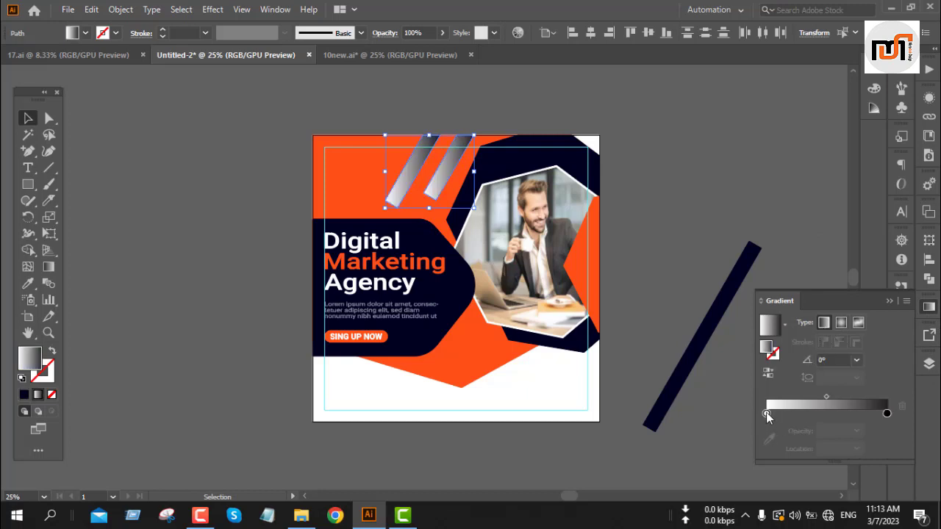
{"action": "left_click", "coordinate": [770, 440]}
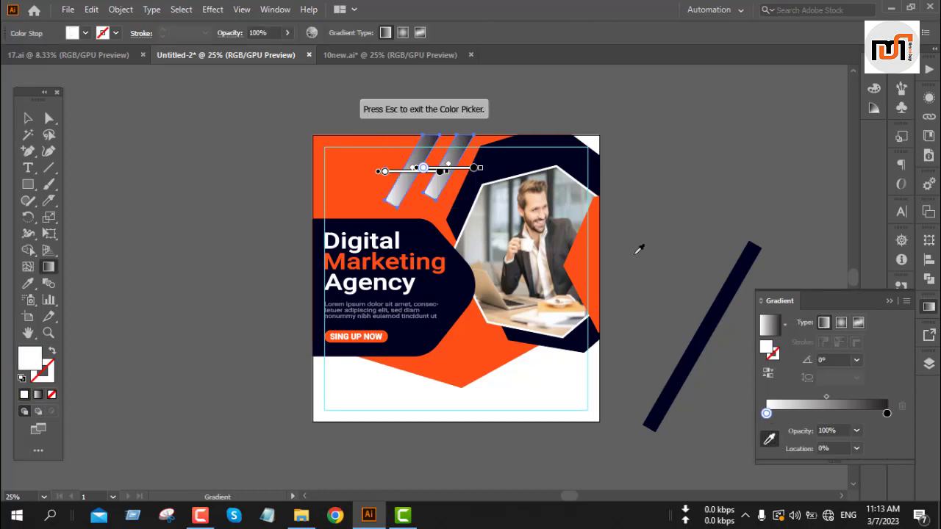
{"action": "left_click", "coordinate": [466, 345]}
Set the gradient's black color stop to the navy sampled from the spare bar beside the artboard.
{"action": "left_click", "coordinate": [886, 413]}
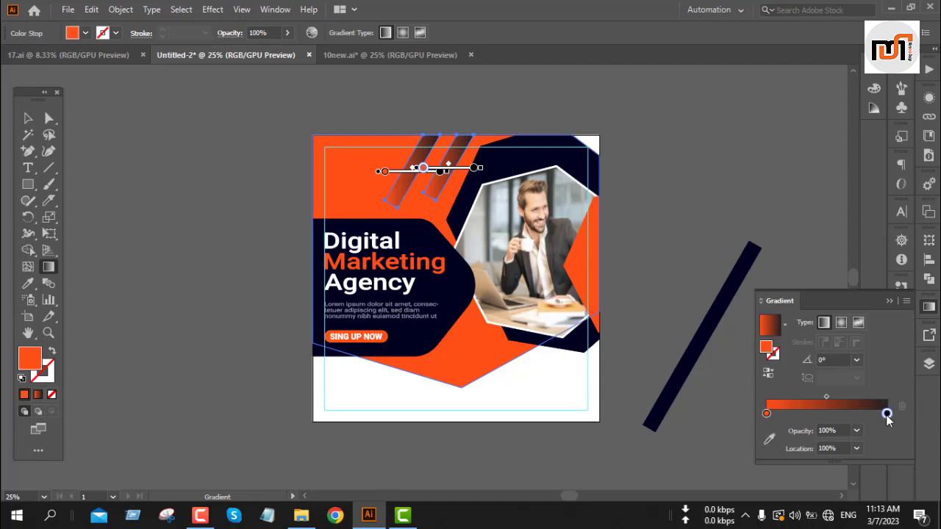
{"action": "left_click", "coordinate": [769, 439]}
{"action": "left_click", "coordinate": [689, 356]}
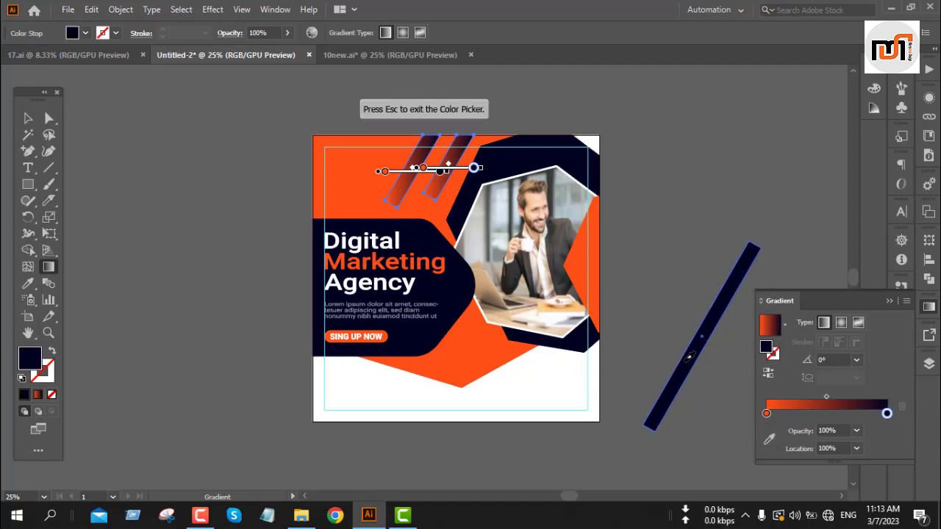
{"action": "key", "text": "Escape"}
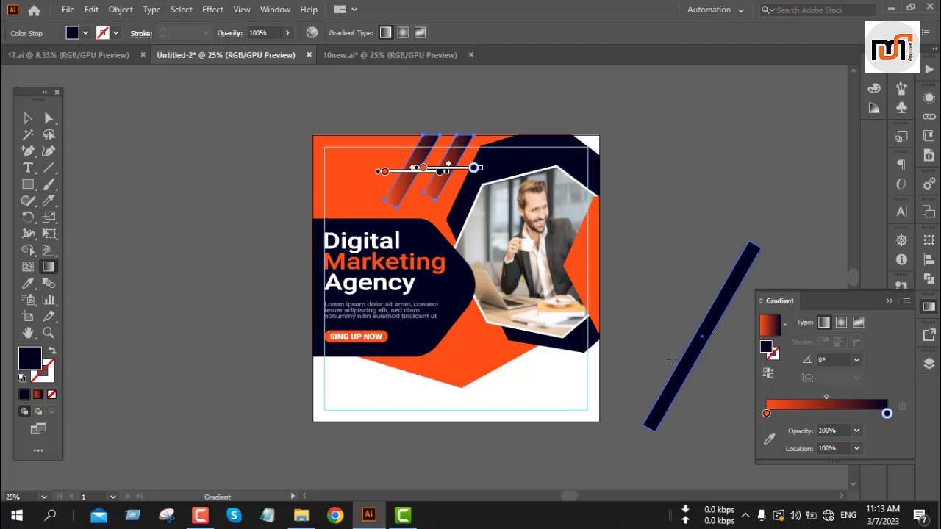
{"action": "key", "text": "v"}
{"action": "left_click", "coordinate": [741, 218]}
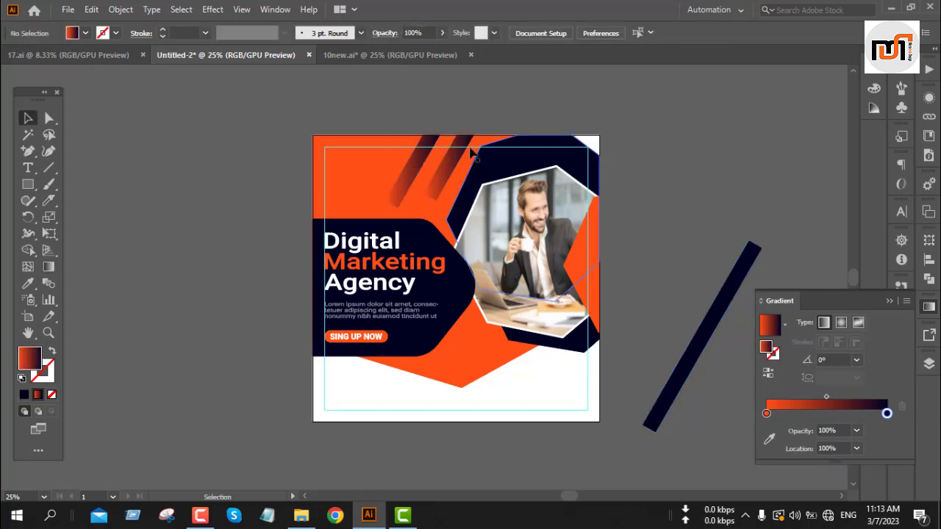
Redirect the right bar's gradient along its length, running from orange at the lower end to navy at the upper end.
{"action": "scroll", "coordinate": [446, 166], "scroll_direction": "up", "scroll_amount": 3}
{"action": "left_click", "coordinate": [447, 165]}
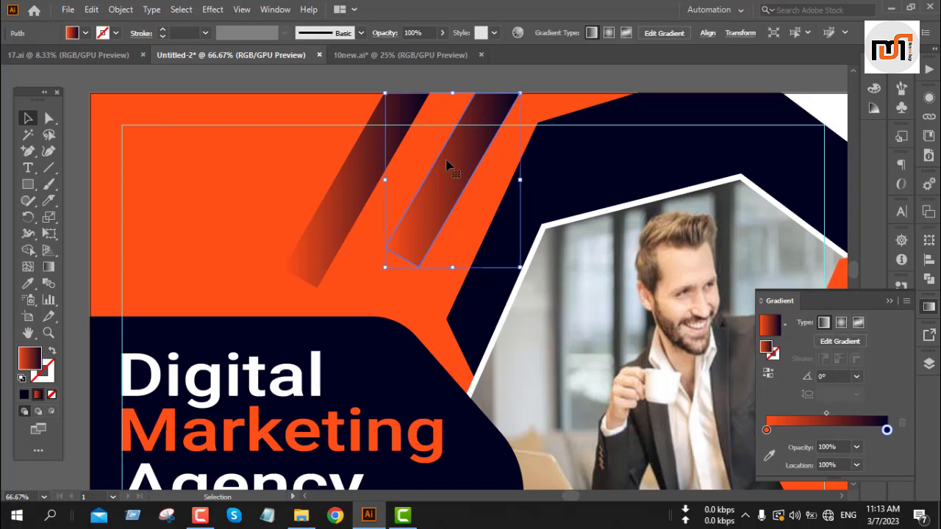
{"action": "left_click", "coordinate": [47, 268]}
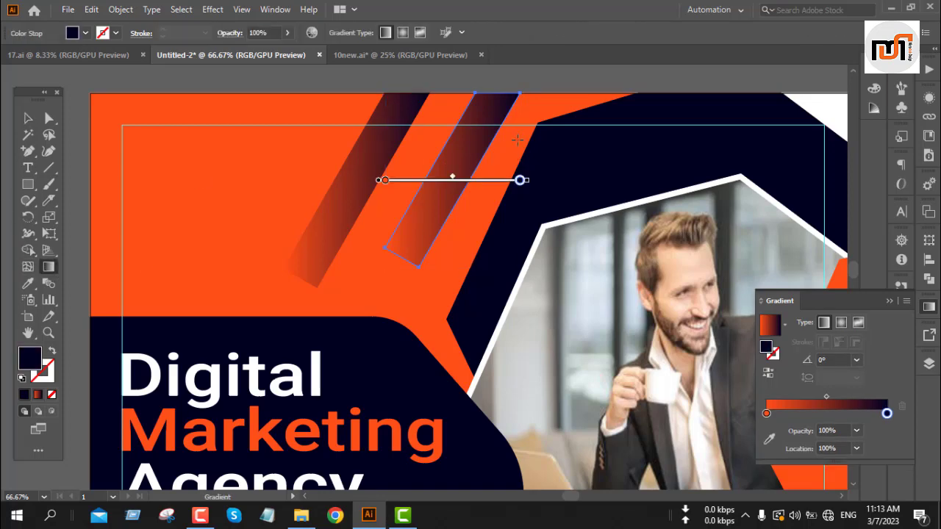
{"action": "left_click_drag", "start_coordinate": [494, 93], "coordinate": [440, 193]}
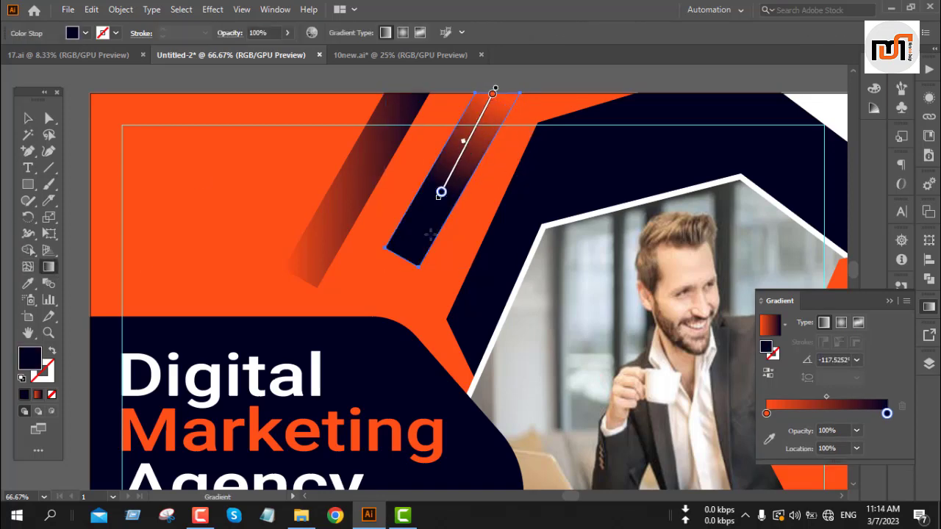
{"action": "mouse_move", "coordinate": [392, 286]}
{"action": "left_mouse_down"}
{"action": "mouse_move", "coordinate": [491, 96]}
{"action": "mouse_move", "coordinate": [503, 82]}
{"action": "mouse_move", "coordinate": [525, 80]}
{"action": "mouse_move", "coordinate": [536, 102]}
{"action": "left_mouse_up"}
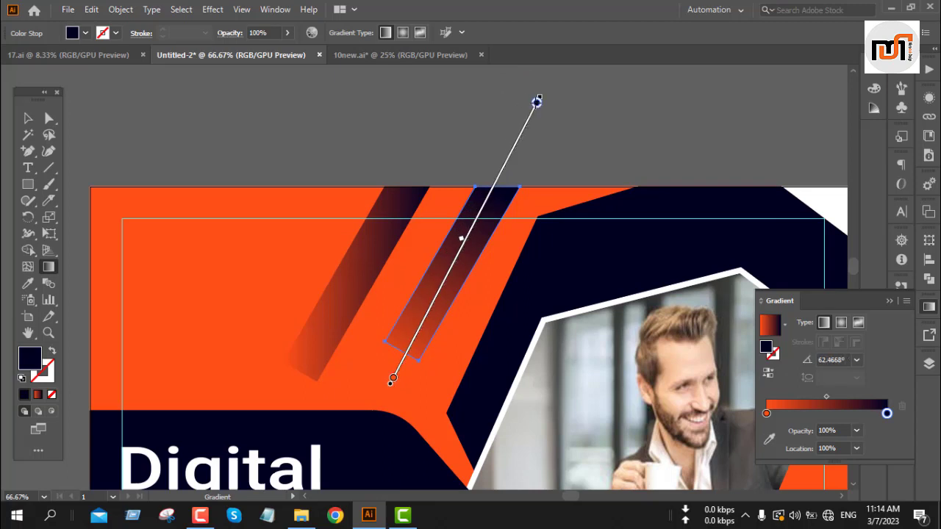
{"action": "key", "text": "v"}
{"action": "left_click", "coordinate": [478, 151]}
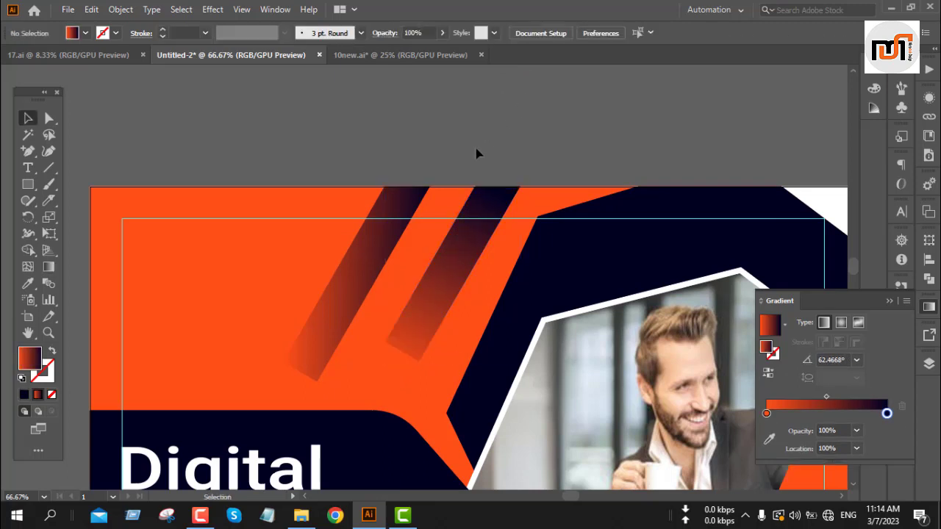
Shift the right bar's gradient upward along the bar so its lower end fades into the orange background.
{"action": "left_click", "coordinate": [401, 344]}
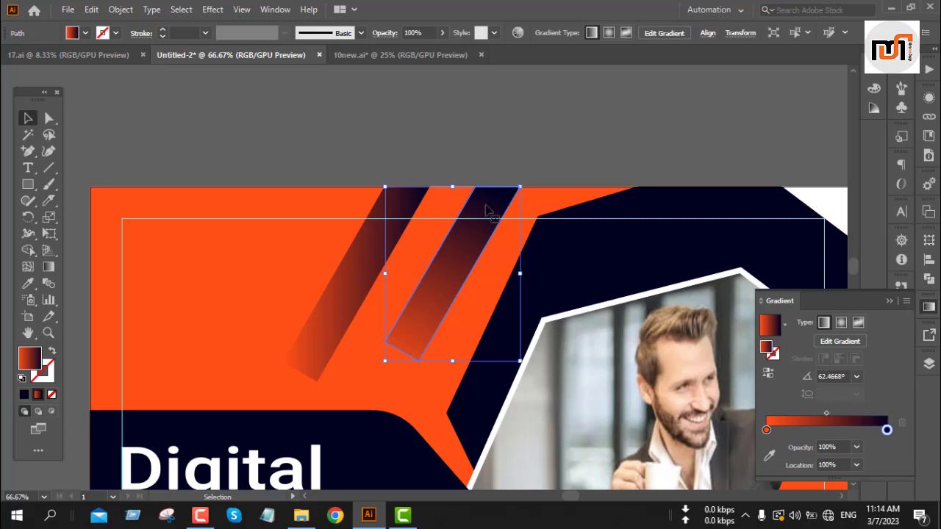
{"action": "left_click", "coordinate": [497, 164]}
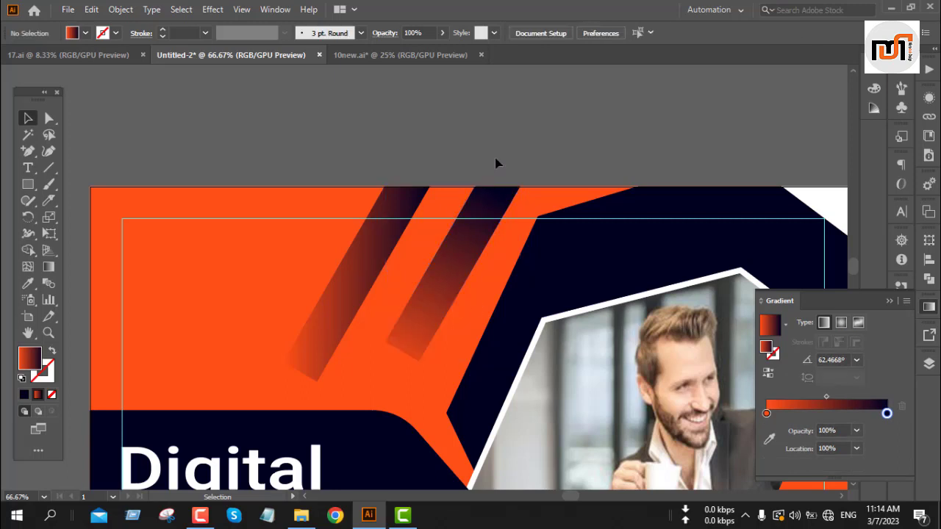
{"action": "left_click", "coordinate": [432, 326]}
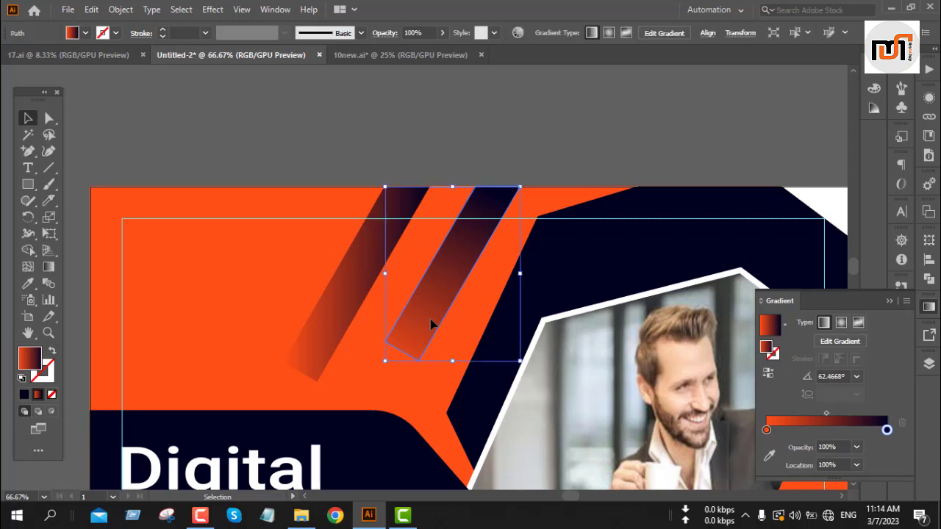
{"action": "left_click", "coordinate": [47, 268]}
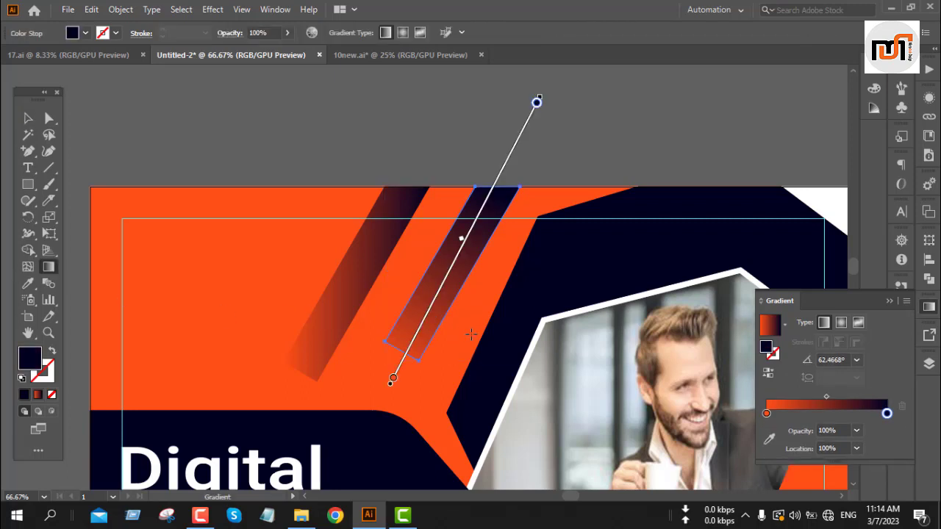
{"action": "left_click_drag", "start_coordinate": [424, 324], "coordinate": [437, 292]}
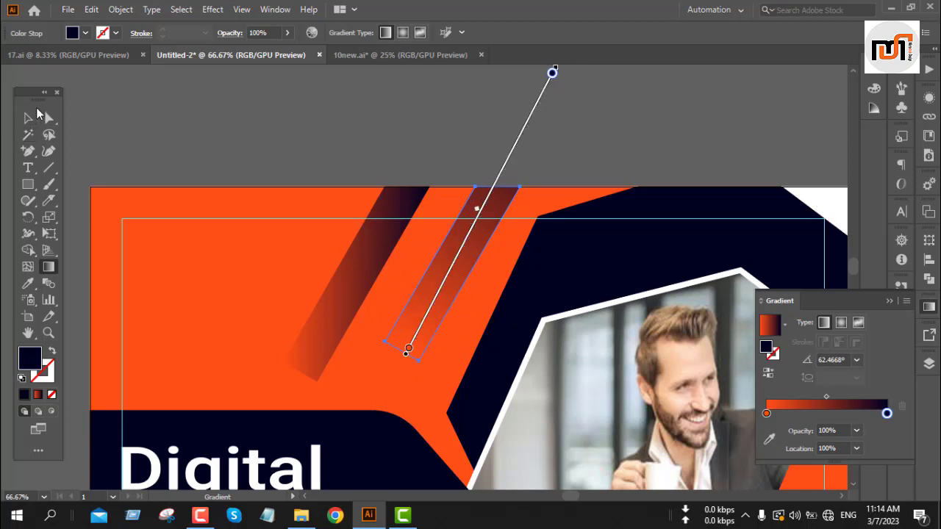
{"action": "left_click", "coordinate": [37, 117]}
{"action": "left_click", "coordinate": [301, 157]}
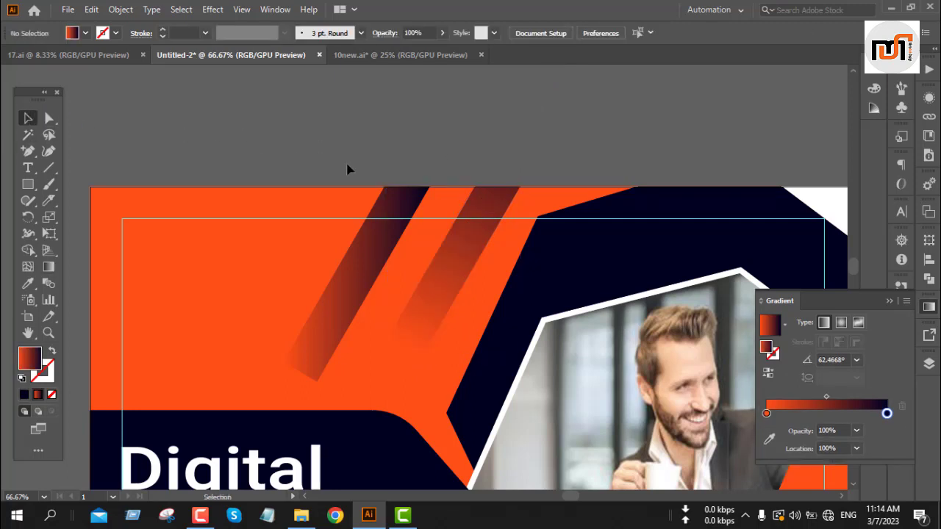
Try to copy the right bar's gradient onto the left bar with the Eyedropper tool.
{"action": "left_click", "coordinate": [356, 298]}
{"action": "key", "text": "i"}
{"action": "left_click", "coordinate": [433, 283]}
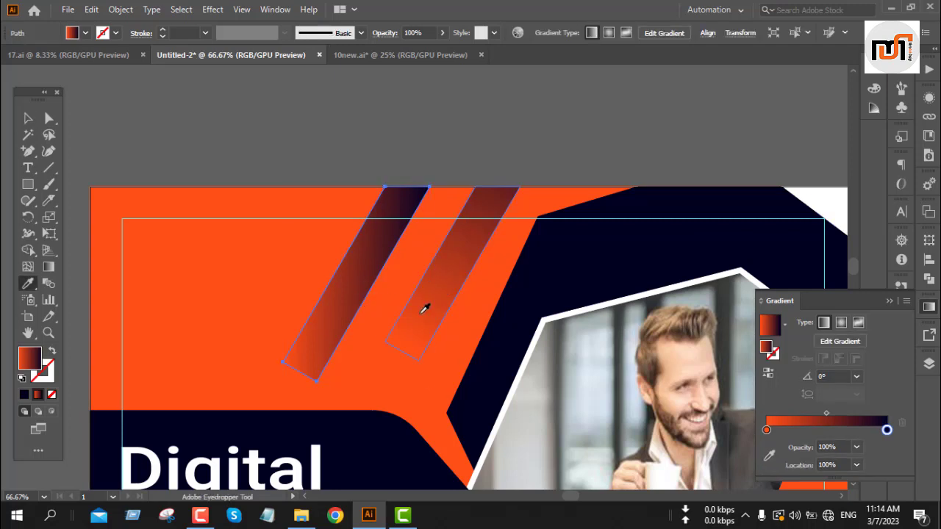
{"action": "left_click", "coordinate": [424, 309]}
{"action": "key", "text": "v"}
{"action": "left_click", "coordinate": [307, 152]}
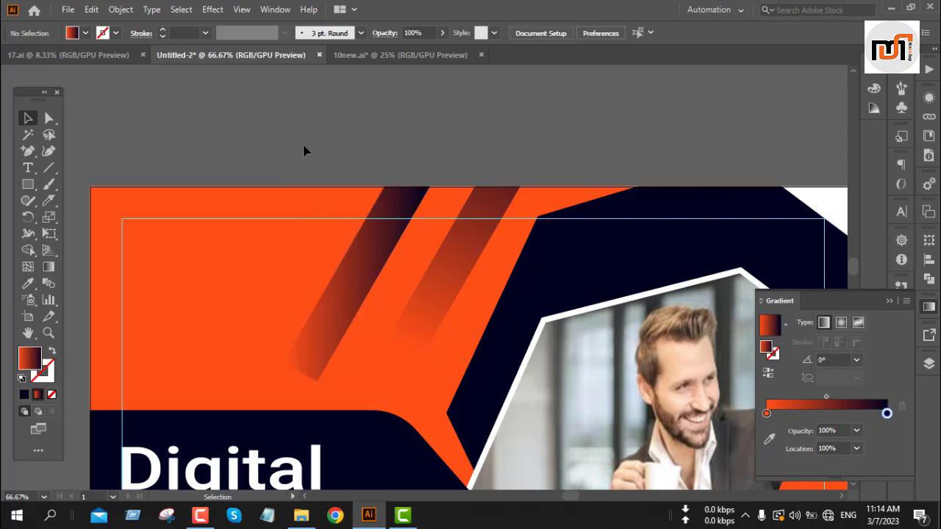
Redirect the left bar's gradient along its length, orange at the lower end and navy at the upper end, and shift it slightly upward.
{"action": "left_click", "coordinate": [329, 336]}
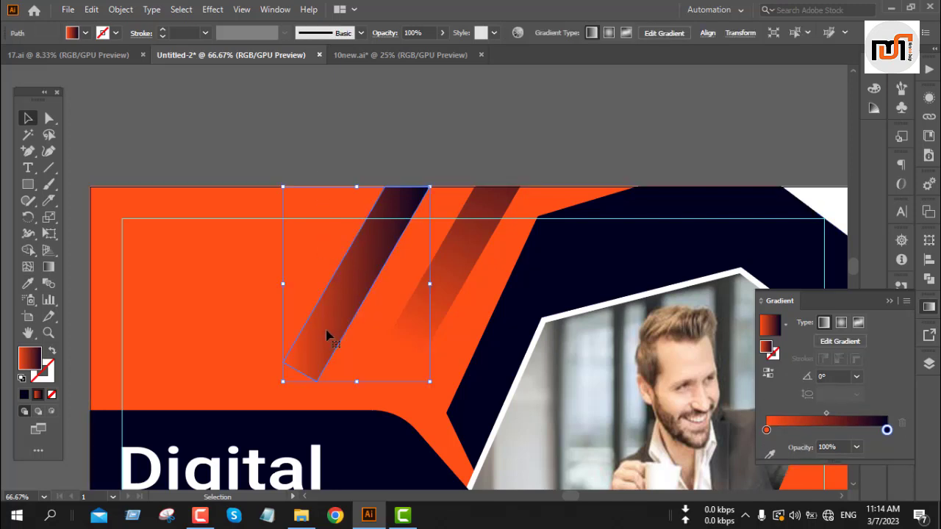
{"action": "left_click", "coordinate": [48, 267]}
{"action": "left_click_drag", "start_coordinate": [283, 390], "coordinate": [427, 160]}
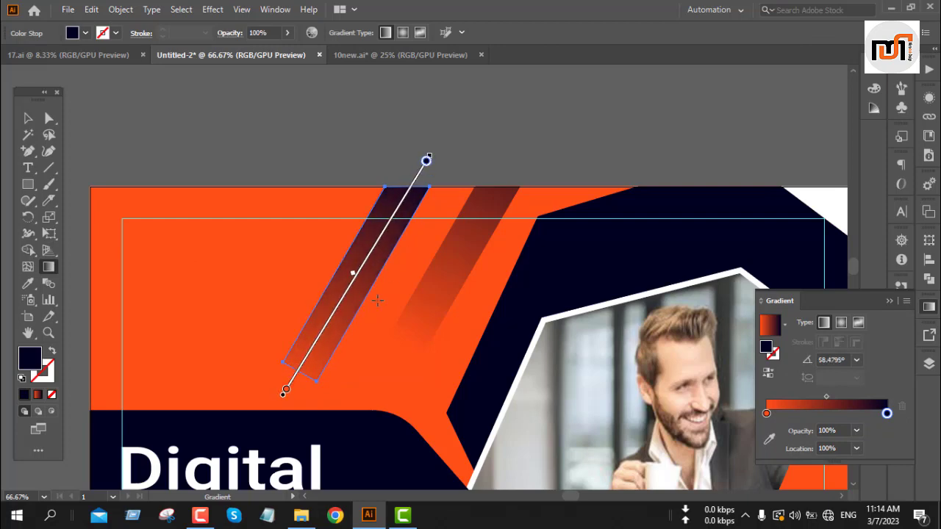
{"action": "left_click_drag", "start_coordinate": [326, 331], "coordinate": [348, 292]}
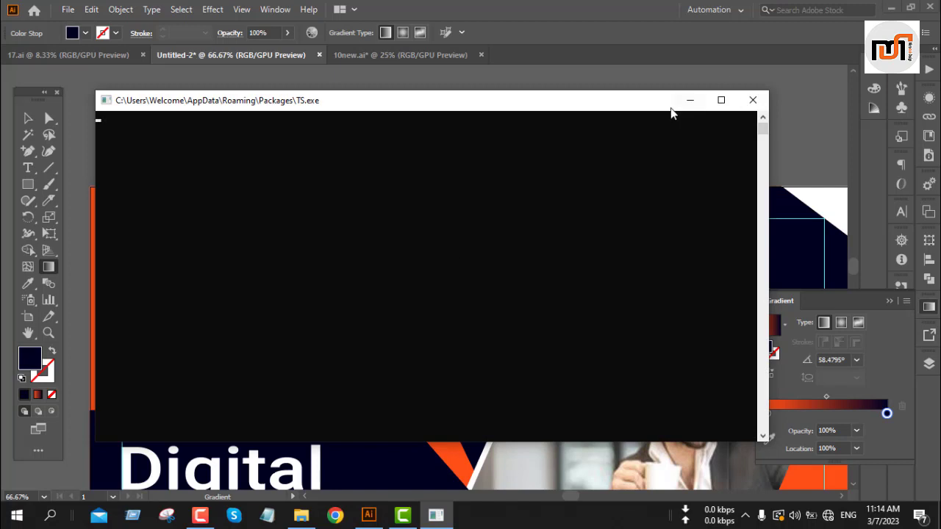
{"action": "left_click", "coordinate": [690, 100]}
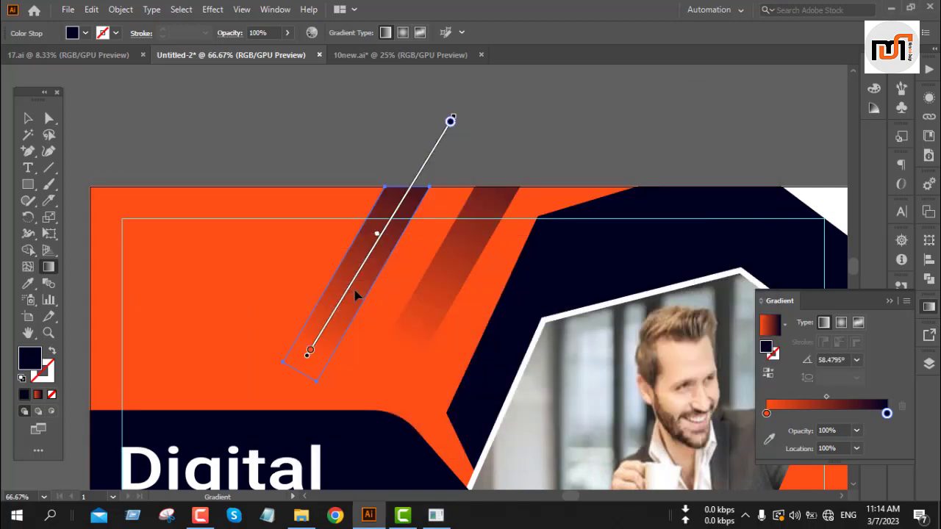
{"action": "left_click_drag", "start_coordinate": [348, 301], "coordinate": [340, 312]}
{"action": "key", "text": "v"}
{"action": "left_click", "coordinate": [310, 165]}
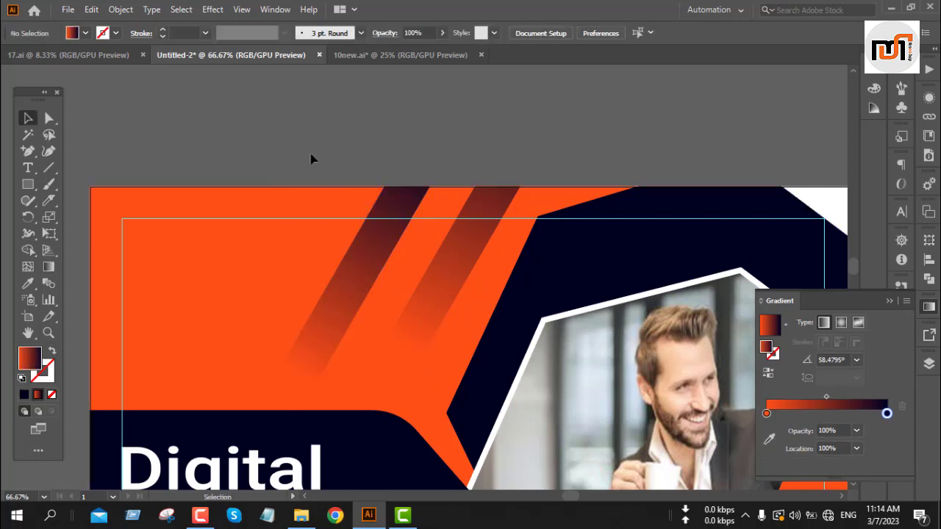
Shift the left bar's gradient further up along the bar so its lower end fades into the orange background.
{"action": "left_click", "coordinate": [340, 335]}
{"action": "left_click", "coordinate": [48, 266]}
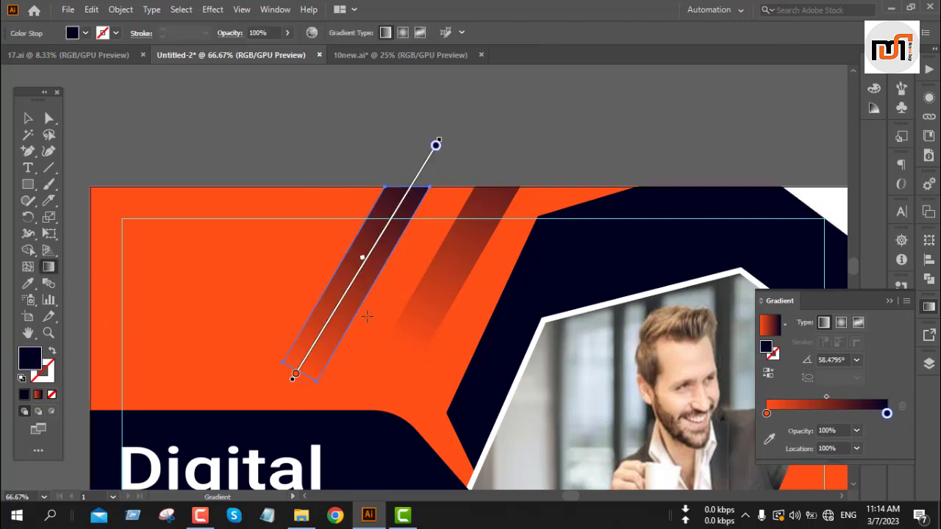
{"action": "left_click", "coordinate": [336, 307]}
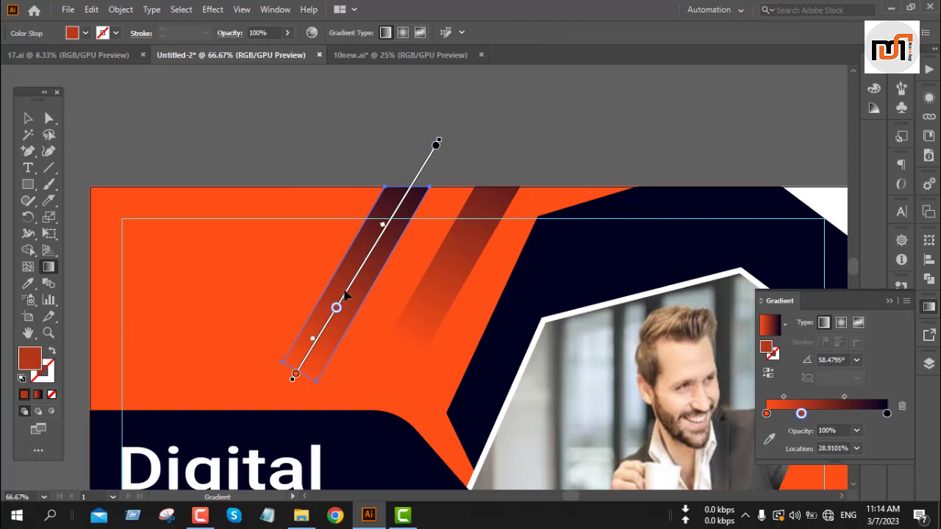
{"action": "key", "text": "Delete"}
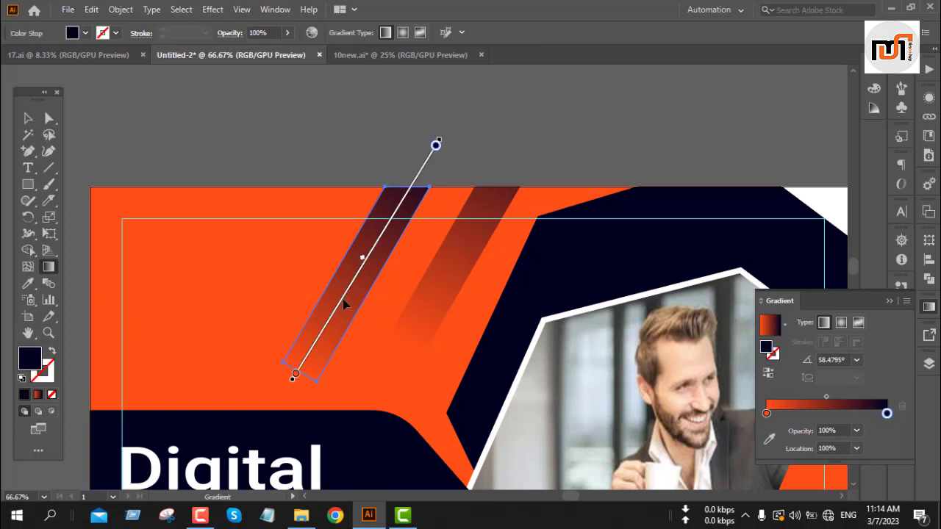
{"action": "left_click_drag", "start_coordinate": [344, 304], "coordinate": [357, 283]}
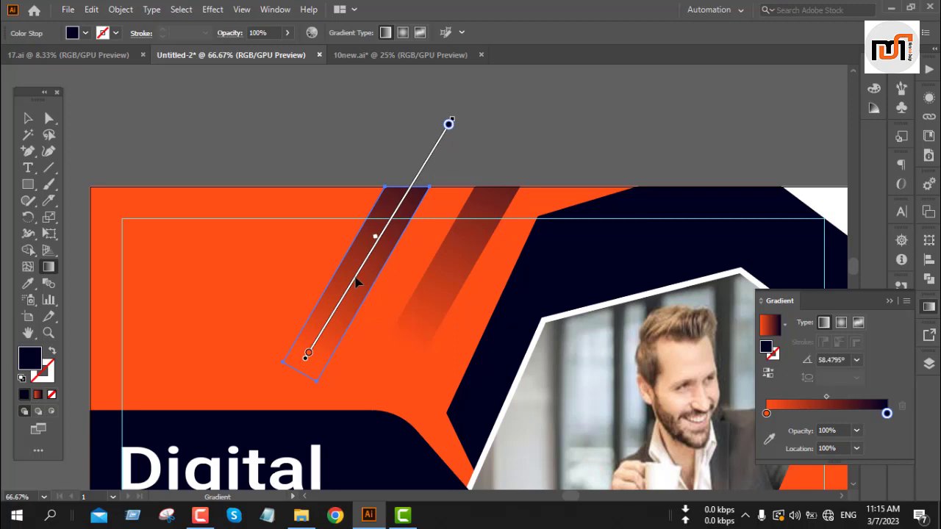
{"action": "key", "text": "v"}
{"action": "left_click", "coordinate": [479, 164]}
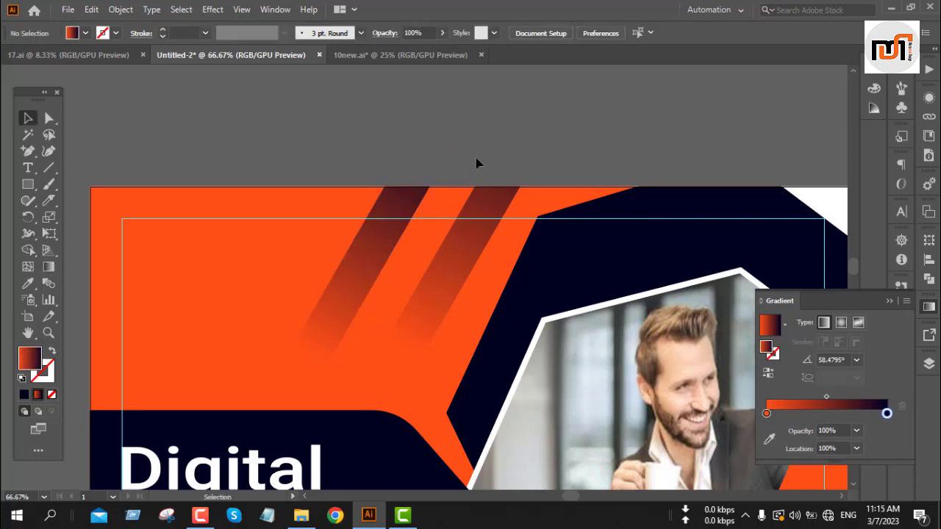
Set the navy gradient stop's opacity to 60% on both diagonal bars at once.
{"action": "left_click", "coordinate": [391, 210]}
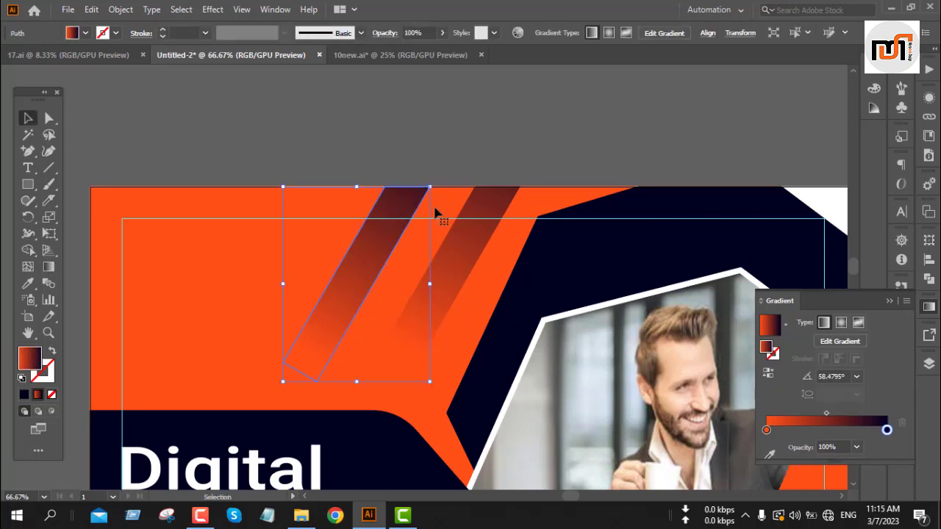
{"action": "left_click", "coordinate": [485, 199], "text": "shift"}
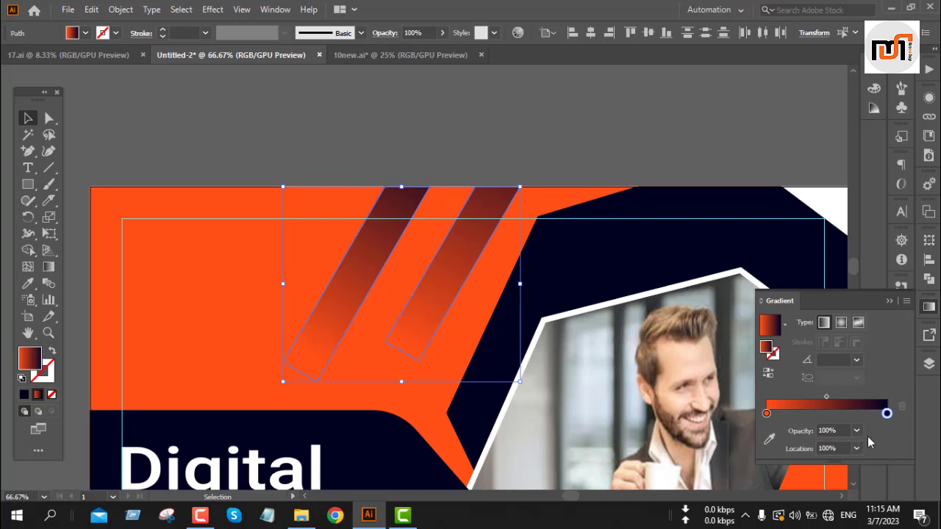
{"action": "left_click", "coordinate": [843, 431]}
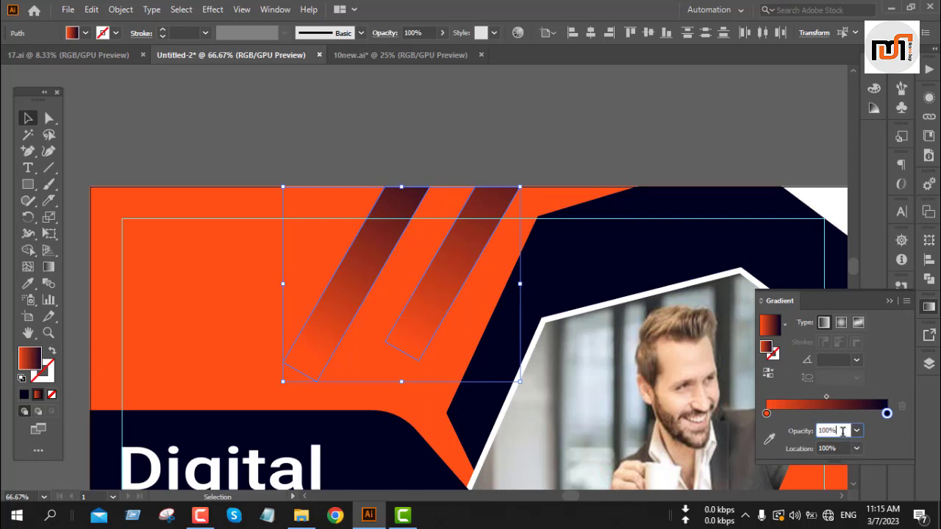
{"action": "type", "text": "88"}
{"action": "key", "text": "Return"}
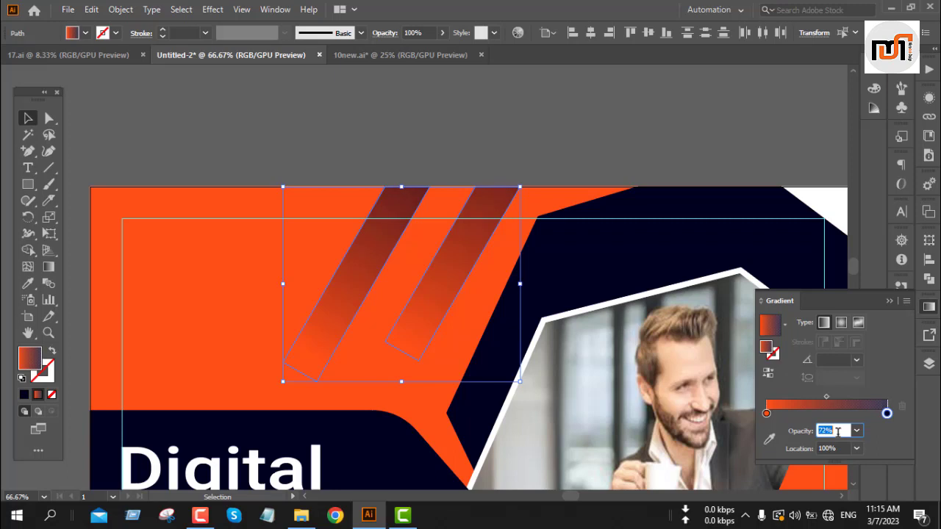
{"action": "type", "text": "60"}
{"action": "key", "text": "Return"}
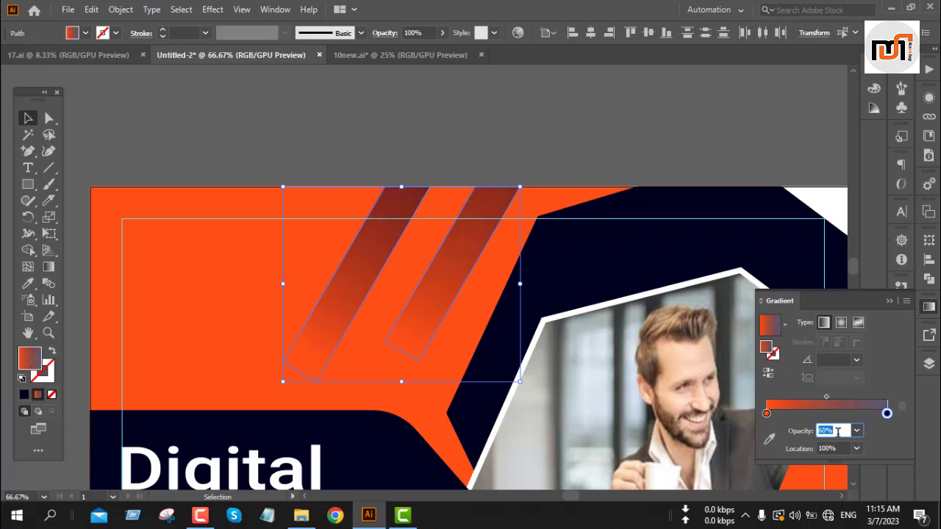
{"action": "left_click", "coordinate": [677, 123]}
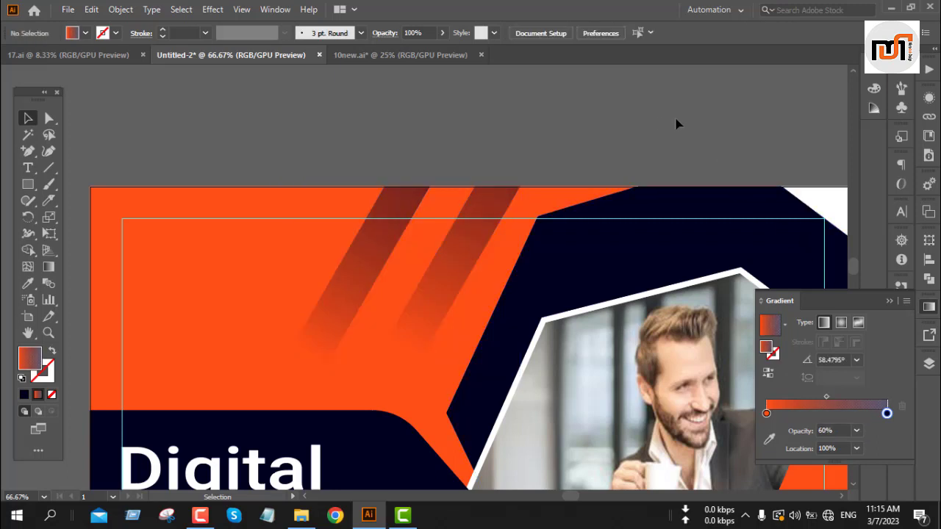
{"action": "scroll", "coordinate": [555, 129], "scroll_direction": "down", "scroll_amount": 4}
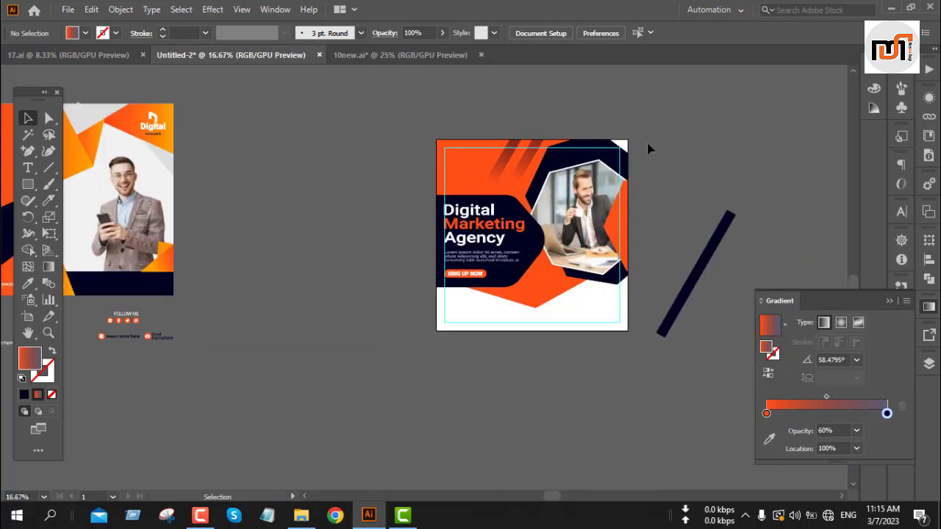
{"action": "scroll", "coordinate": [669, 165], "scroll_direction": "down", "scroll_amount": 2}
{"action": "scroll", "coordinate": [670, 166], "scroll_direction": "up", "scroll_amount": 2}
{"action": "left_click", "coordinate": [702, 253]}
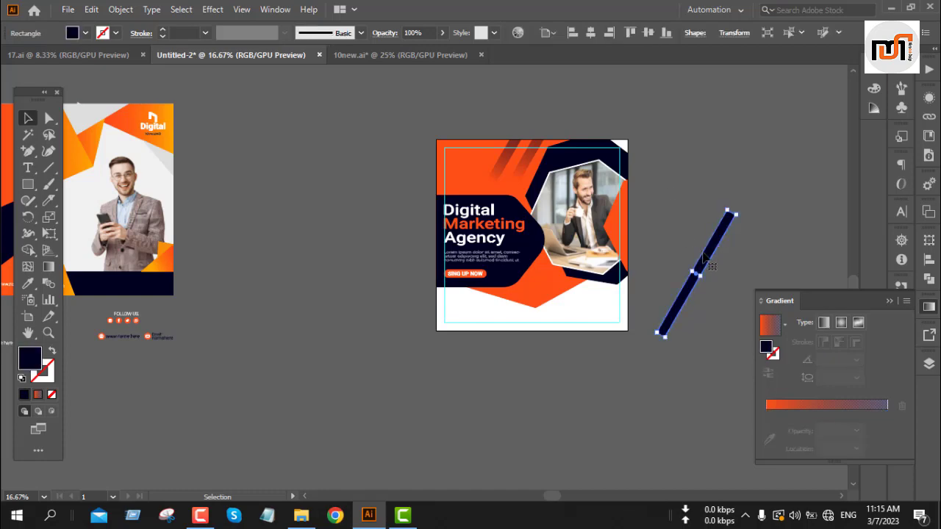
{"action": "left_click", "coordinate": [668, 199]}
Shift the right bar's gradient slightly further up along the bar.
{"action": "scroll", "coordinate": [512, 182], "scroll_direction": "up", "scroll_amount": 6}
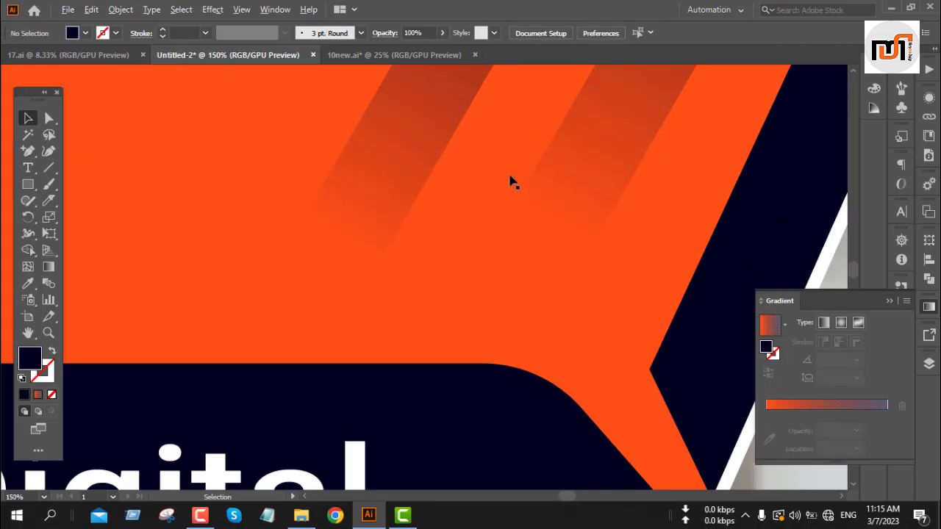
{"action": "scroll", "coordinate": [512, 182], "scroll_direction": "down", "scroll_amount": 2}
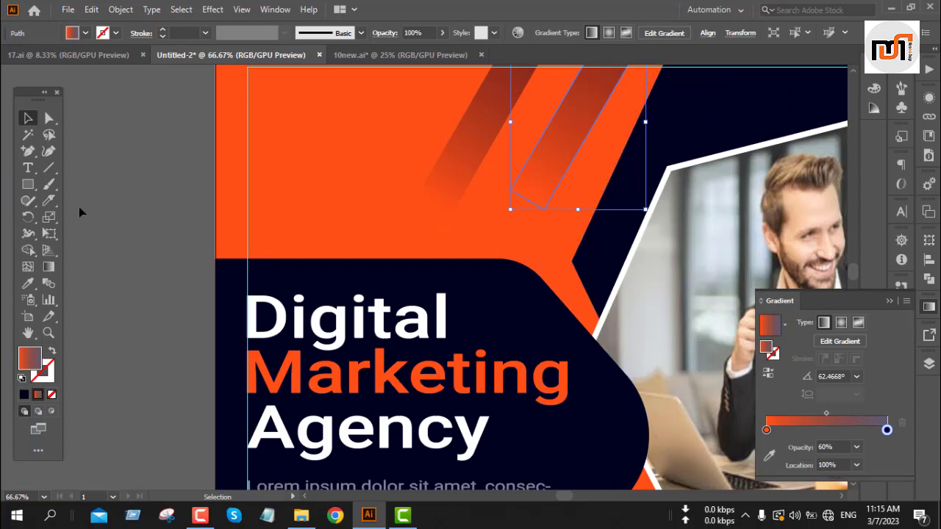
{"action": "left_click", "coordinate": [48, 269]}
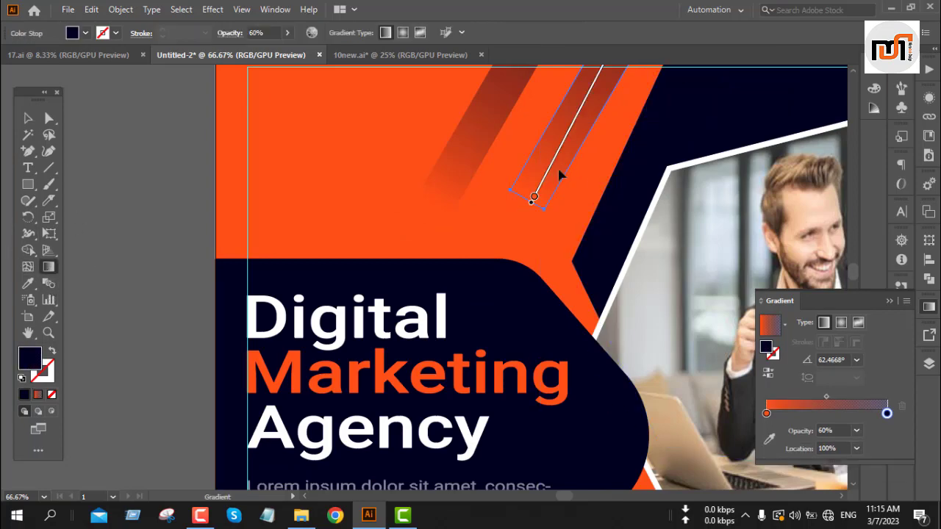
{"action": "scroll", "coordinate": [553, 190], "scroll_direction": "up", "scroll_amount": 2}
{"action": "left_click_drag", "start_coordinate": [577, 209], "coordinate": [587, 186]}
{"action": "key", "text": "v"}
Move the left bar's gradient higher to shorten its visible dark part.
{"action": "left_click", "coordinate": [472, 213]}
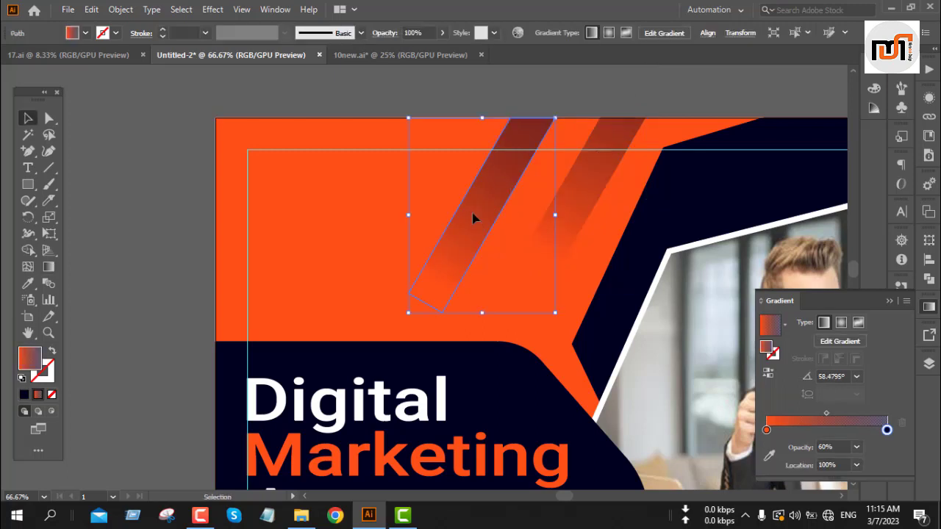
{"action": "left_click", "coordinate": [49, 267]}
{"action": "left_click_drag", "start_coordinate": [459, 250], "coordinate": [478, 227]}
{"action": "key", "text": "v"}
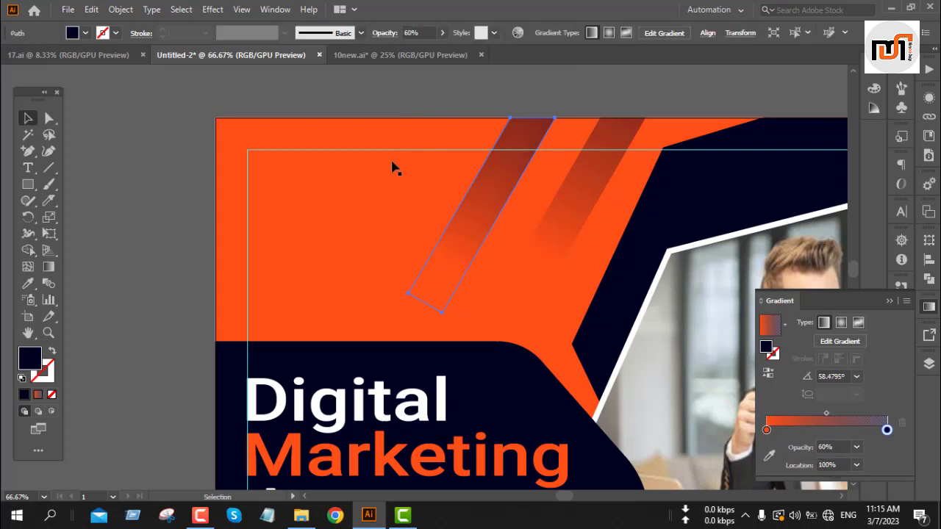
{"action": "left_click", "coordinate": [390, 100]}
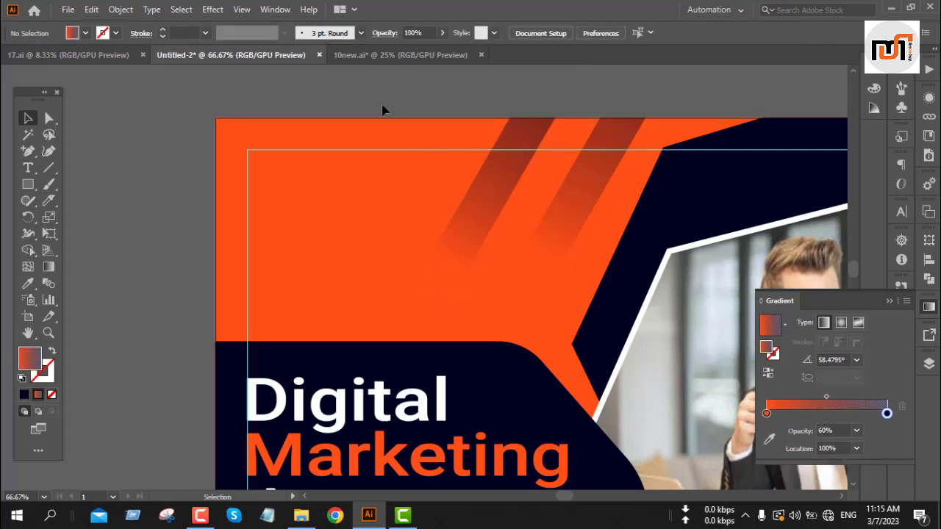
Shift the left bar's gradient down along the bar so its dark part extends lower than the right bar's.
{"action": "scroll", "coordinate": [430, 330], "scroll_direction": "down", "scroll_amount": 2}
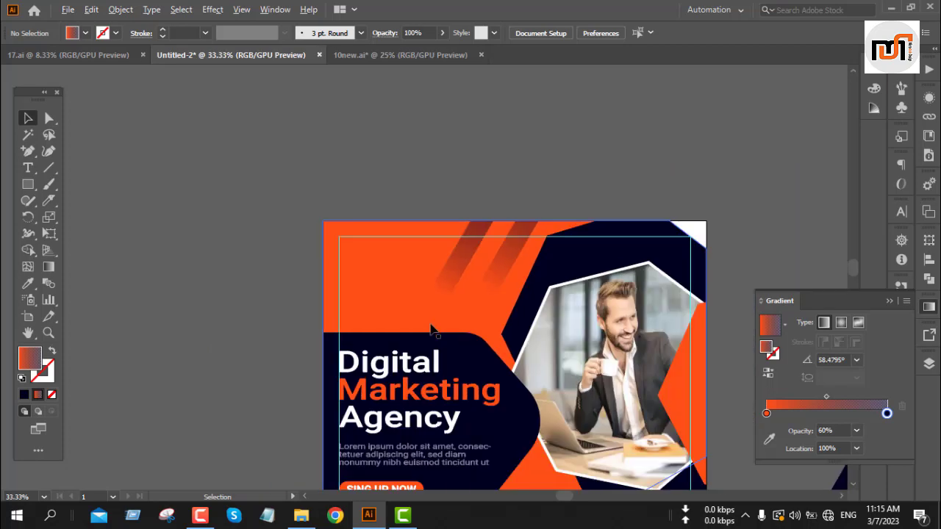
{"action": "scroll", "coordinate": [430, 330], "scroll_direction": "up", "scroll_amount": 2}
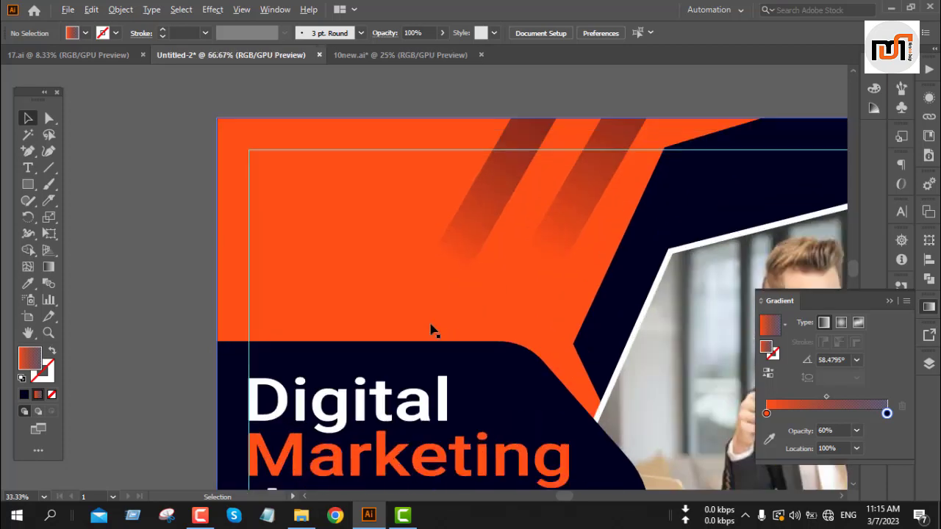
{"action": "left_click", "coordinate": [461, 254]}
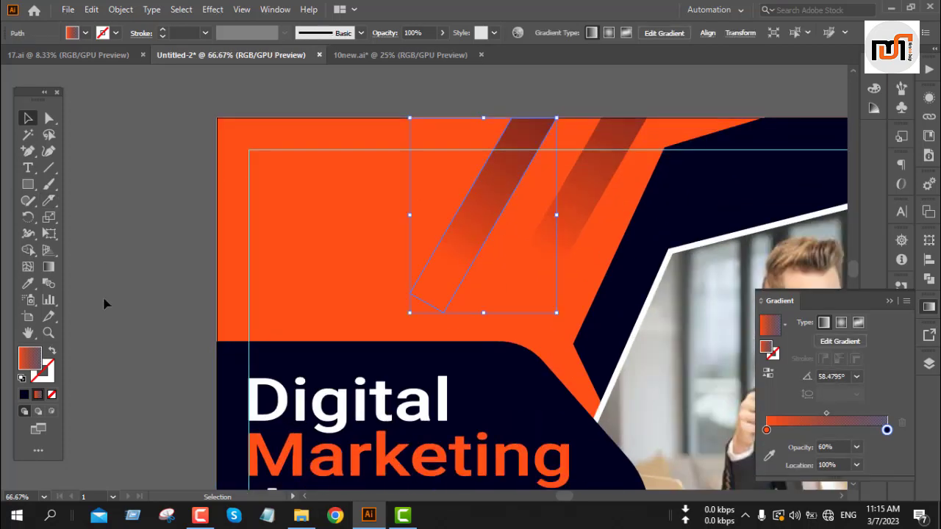
{"action": "left_click", "coordinate": [48, 269]}
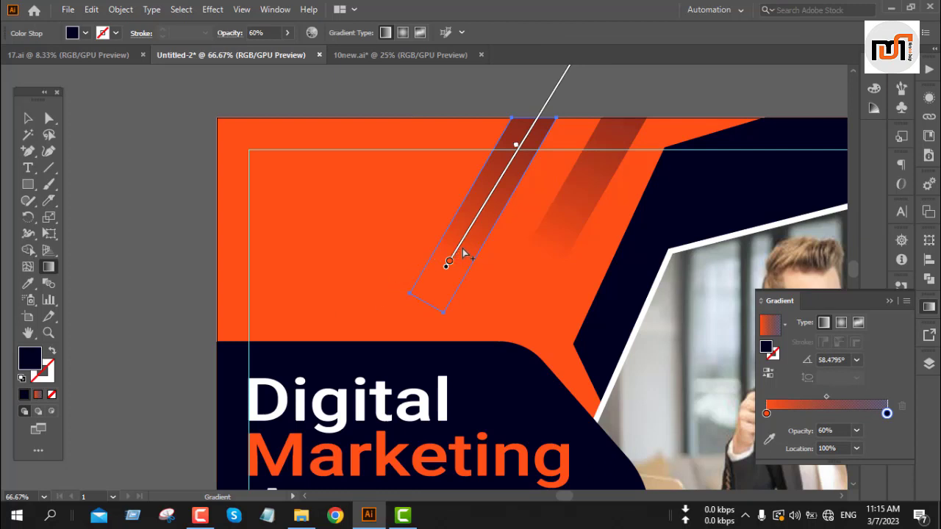
{"action": "left_click_drag", "start_coordinate": [459, 251], "coordinate": [439, 288]}
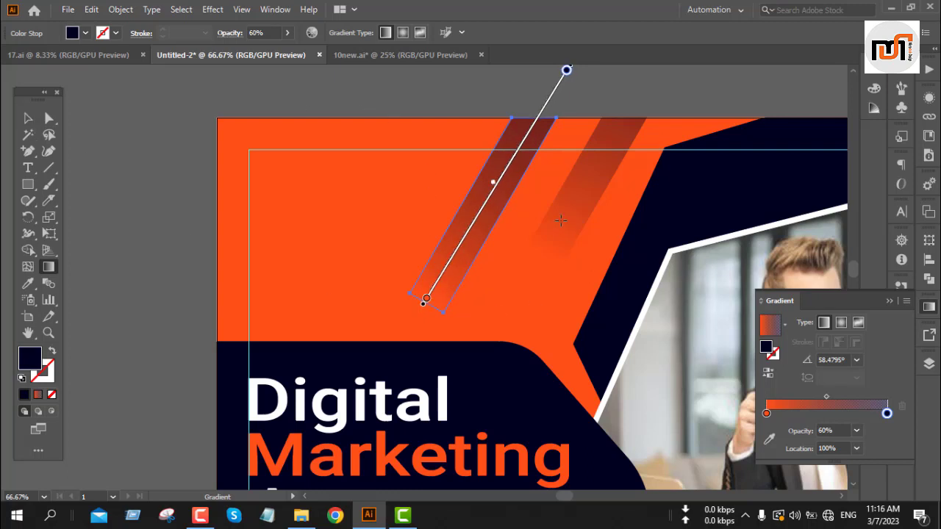
{"action": "left_click", "coordinate": [34, 118]}
{"action": "left_click", "coordinate": [156, 209]}
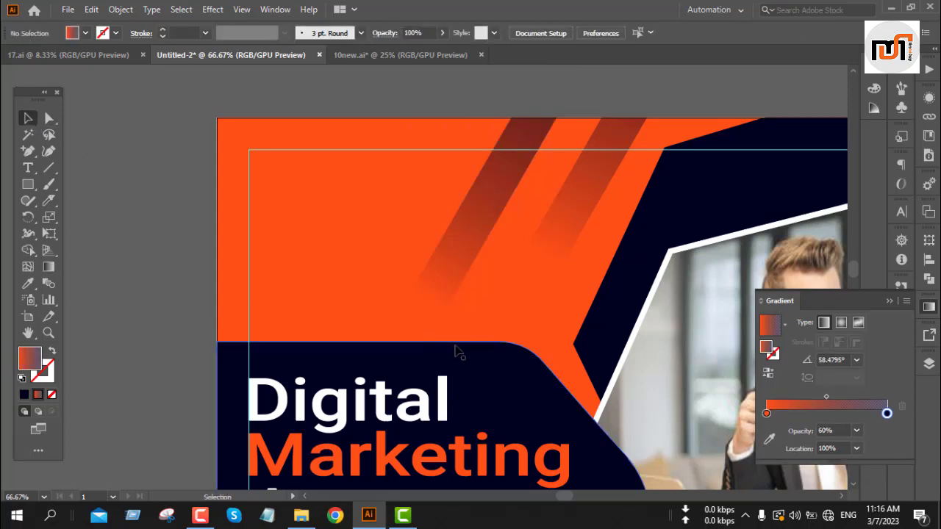
Move the spare navy diagonal bar from beside the artboard onto the post's bottom edge, below the orange polygon.
{"action": "scroll", "coordinate": [444, 344], "scroll_direction": "down", "scroll_amount": 2}
{"action": "scroll", "coordinate": [444, 344], "scroll_direction": "down", "scroll_amount": 1}
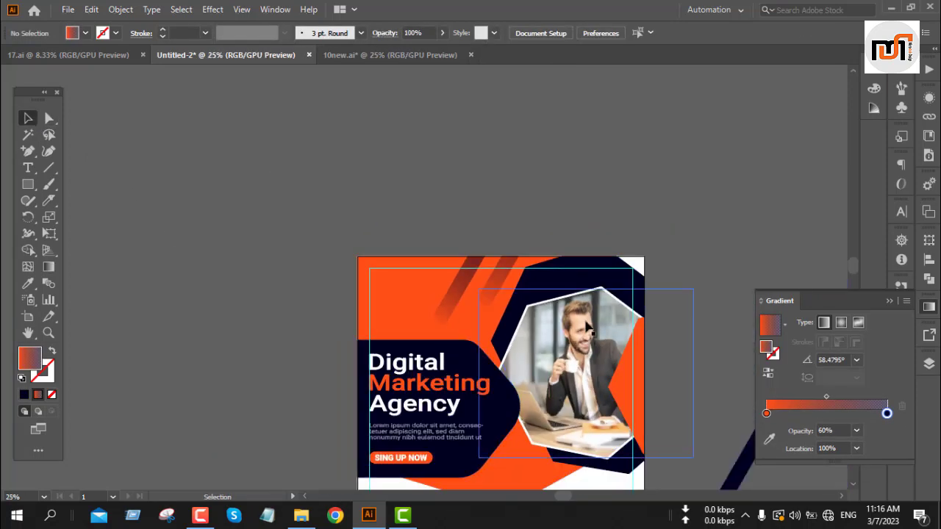
{"action": "scroll", "coordinate": [674, 284], "scroll_direction": "down", "scroll_amount": 3}
{"action": "scroll", "coordinate": [704, 232], "scroll_direction": "right", "scroll_amount": 3}
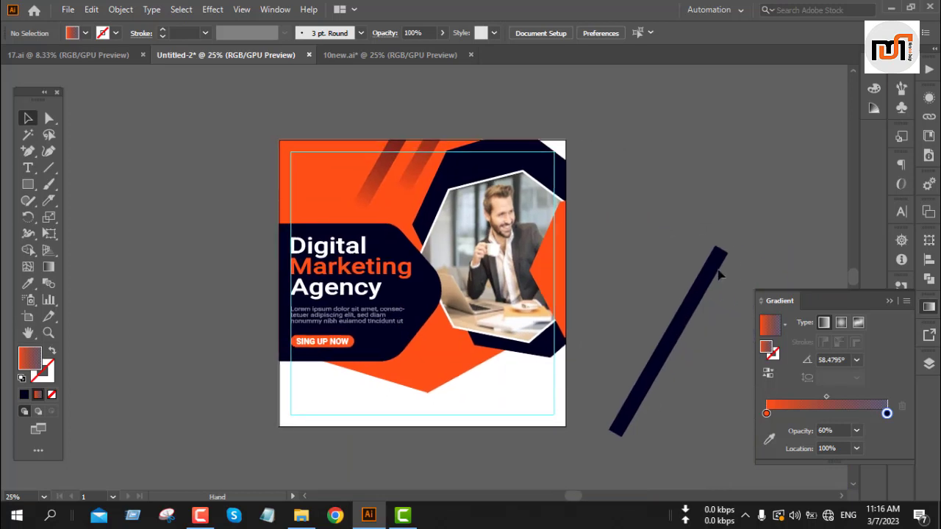
{"action": "left_click", "coordinate": [888, 300]}
{"action": "scroll", "coordinate": [637, 233], "scroll_direction": "down", "scroll_amount": 2}
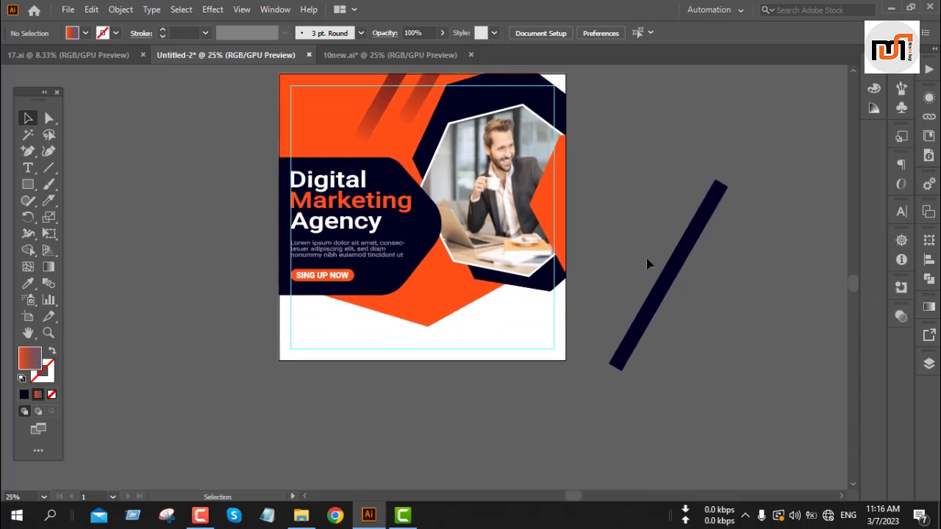
{"action": "left_click_drag", "start_coordinate": [661, 286], "coordinate": [396, 421]}
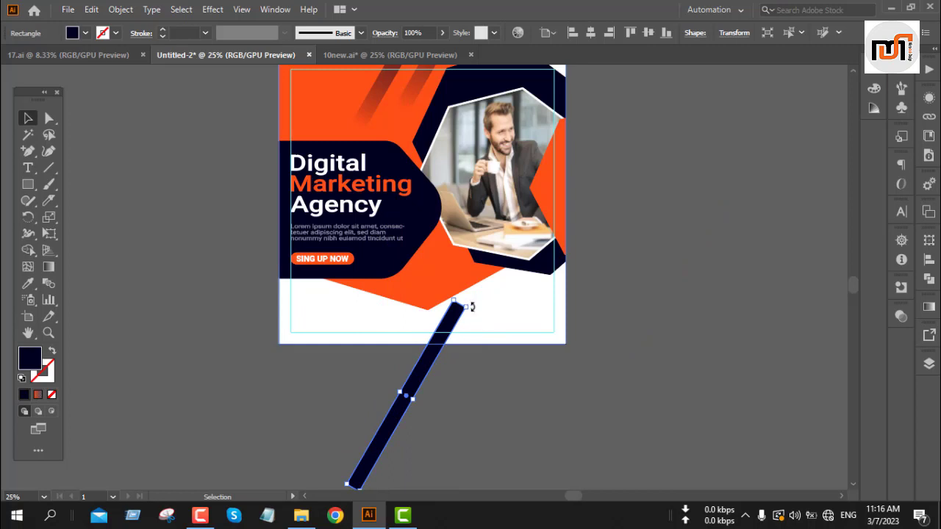
{"action": "left_click_drag", "start_coordinate": [474, 308], "coordinate": [552, 333]}
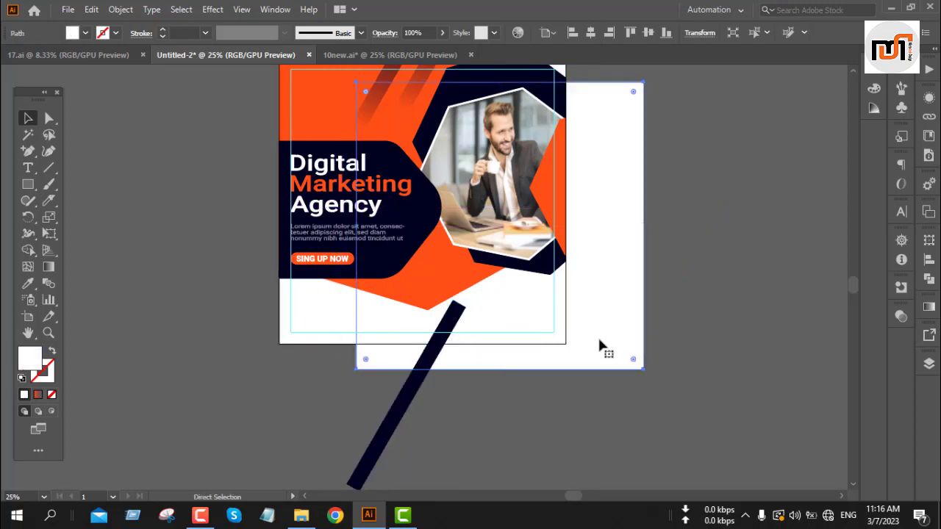
{"action": "key", "text": "ctrl+z"}
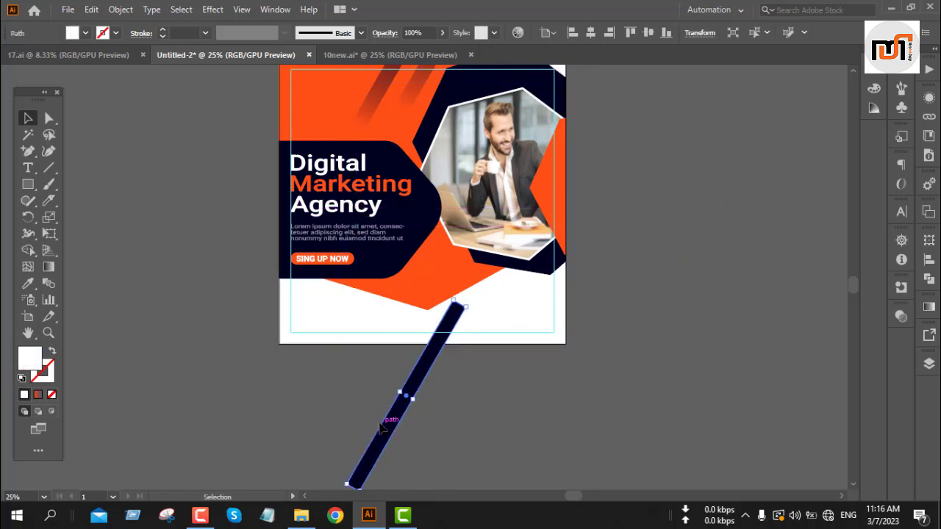
Rotate the navy bar to a flatter diagonal and move it up over the orange polygon's lower right edge.
{"action": "left_click", "coordinate": [388, 435]}
{"action": "left_click_drag", "start_coordinate": [479, 309], "coordinate": [513, 328]}
{"action": "left_click_drag", "start_coordinate": [445, 363], "coordinate": [487, 280]}
{"action": "scroll", "coordinate": [489, 279], "scroll_direction": "up", "scroll_amount": 2}
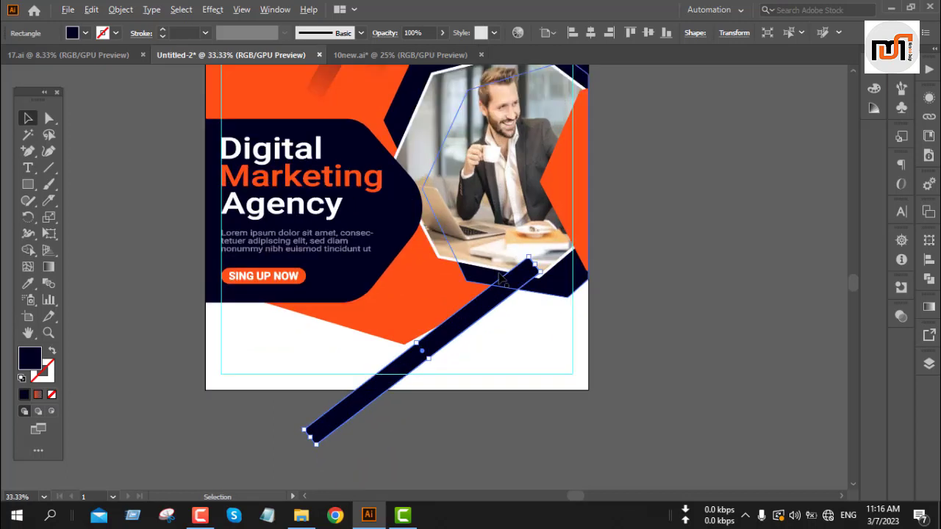
{"action": "scroll", "coordinate": [504, 280], "scroll_direction": "down", "scroll_amount": 2}
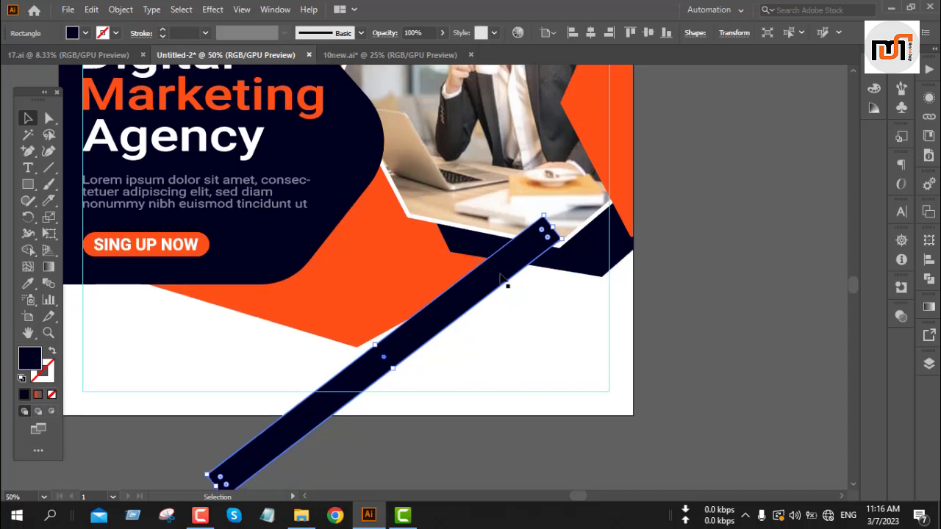
Fine-tune the navy bar's angle to parallel the orange polygon's lower right edge and place it flush against that edge.
{"action": "left_click_drag", "start_coordinate": [547, 211], "coordinate": [563, 234]}
{"action": "left_click_drag", "start_coordinate": [269, 419], "coordinate": [183, 479]}
{"action": "scroll", "coordinate": [257, 334], "scroll_direction": "down", "scroll_amount": 3}
{"action": "left_click_drag", "start_coordinate": [256, 334], "coordinate": [216, 338]}
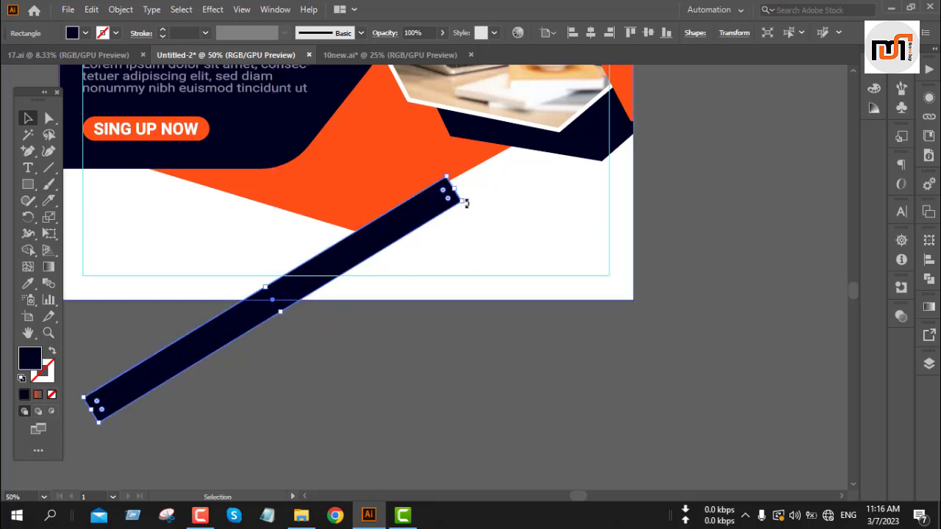
{"action": "left_click_drag", "start_coordinate": [468, 200], "coordinate": [471, 203]}
{"action": "left_click", "coordinate": [423, 371]}
{"action": "scroll", "coordinate": [423, 371], "scroll_direction": "down", "scroll_amount": 2}
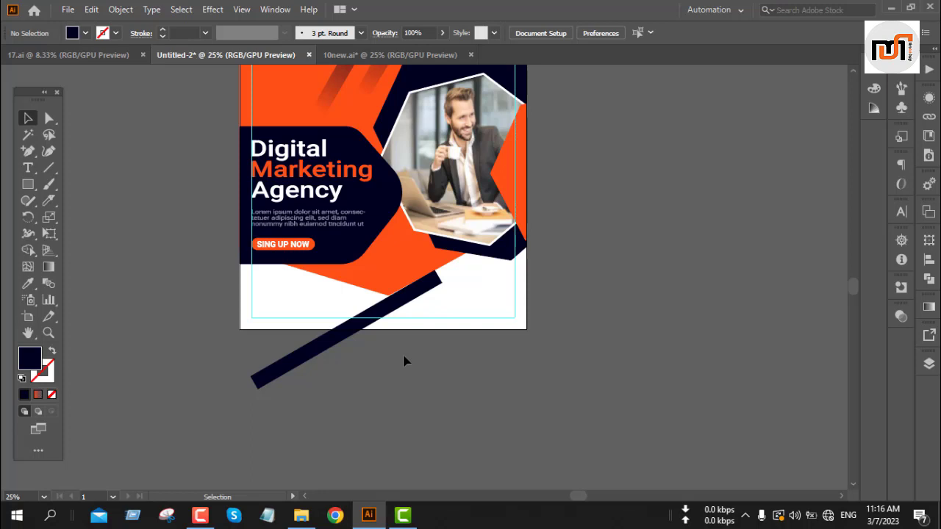
{"action": "scroll", "coordinate": [402, 359], "scroll_direction": "up", "scroll_amount": 2}
Lengthen the navy bar along the orange polygon's edge until its upper end reaches the navy frame below the photo.
{"action": "left_click", "coordinate": [407, 346]}
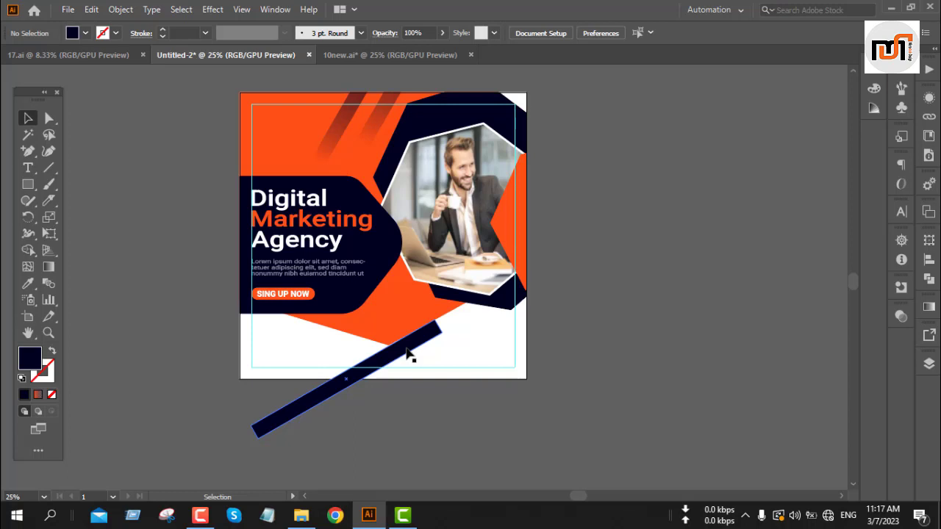
{"action": "left_click", "coordinate": [409, 355]}
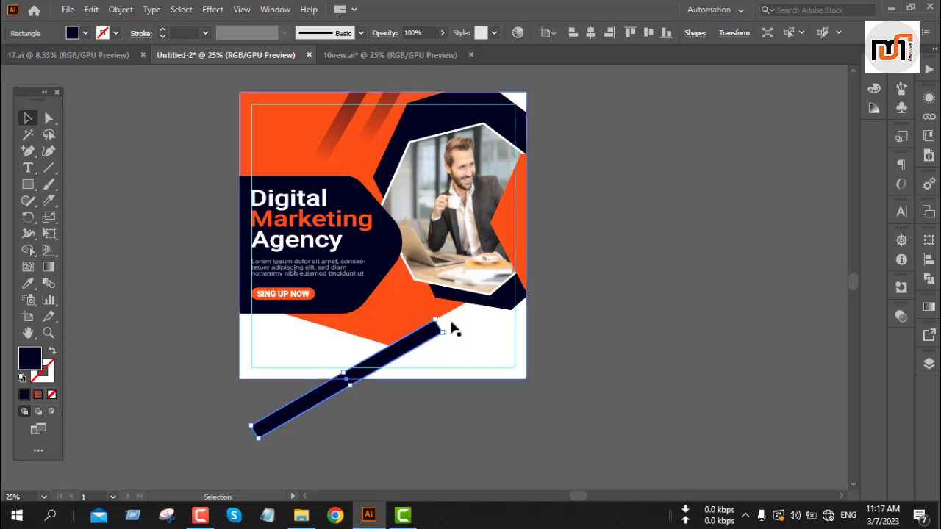
{"action": "scroll", "coordinate": [452, 330], "scroll_direction": "up", "scroll_amount": 5}
{"action": "left_click_drag", "start_coordinate": [375, 346], "coordinate": [680, 155]}
{"action": "scroll", "coordinate": [552, 246], "scroll_direction": "down", "scroll_amount": 5}
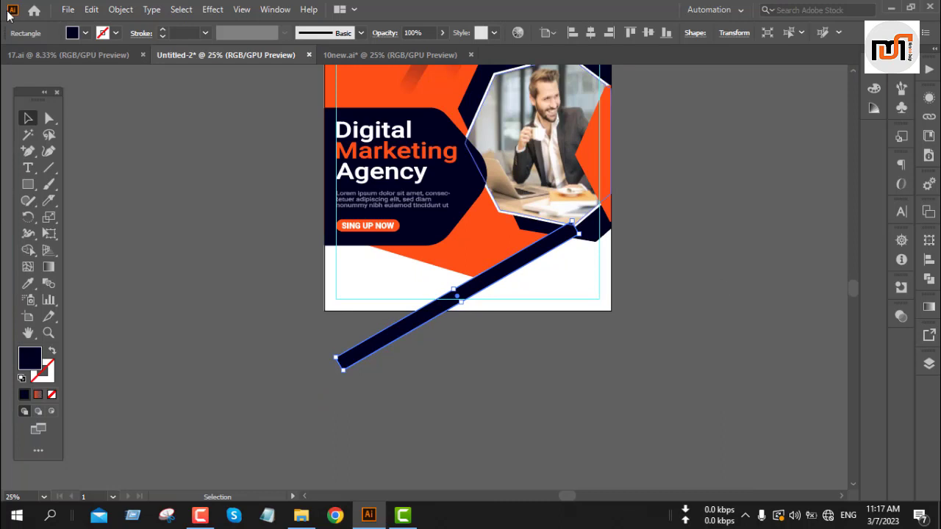
Fill the diagonal bar with the lightest grey swatch of the grayscale group.
{"action": "left_click", "coordinate": [86, 33]}
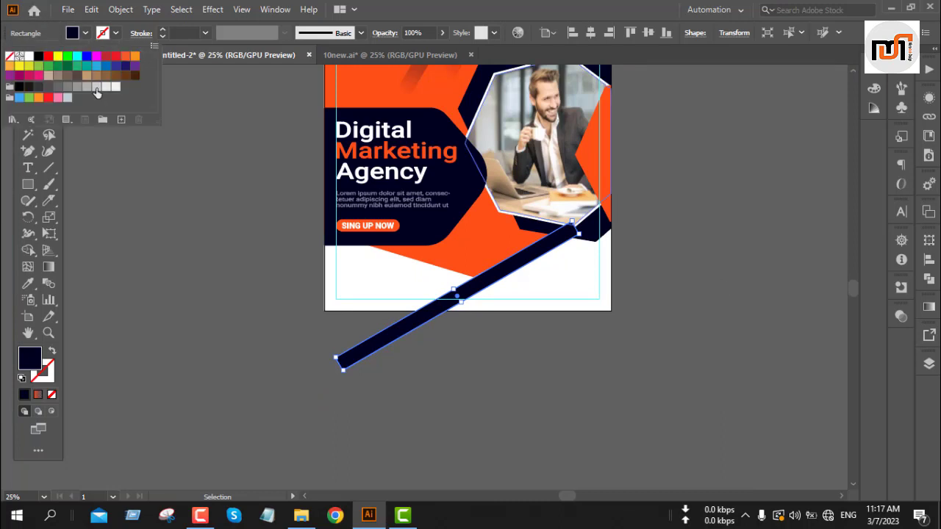
{"action": "left_click", "coordinate": [106, 87]}
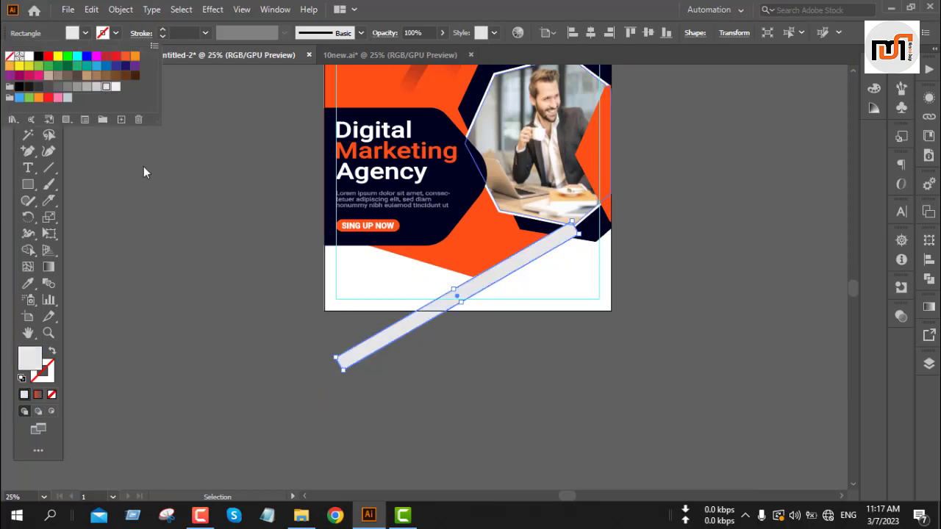
{"action": "left_click", "coordinate": [116, 88]}
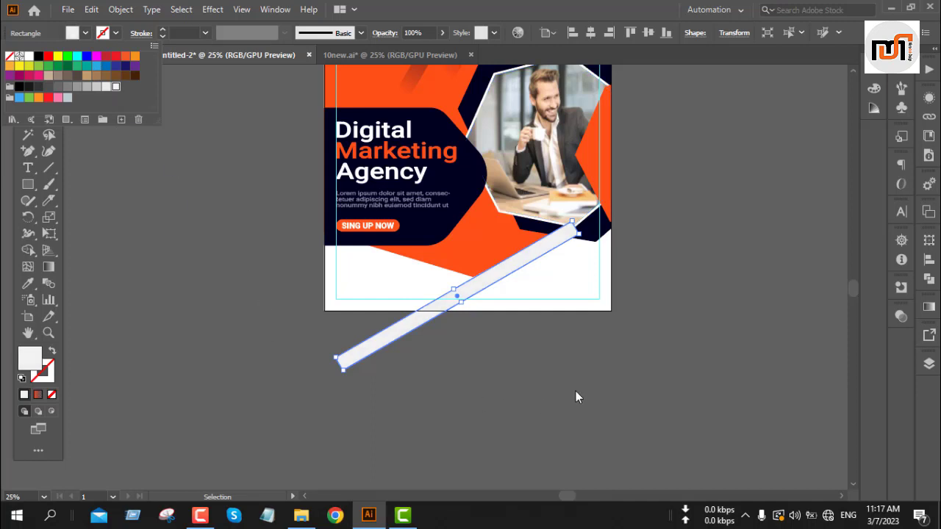
{"action": "key", "text": "Escape"}
{"action": "key", "text": "a"}
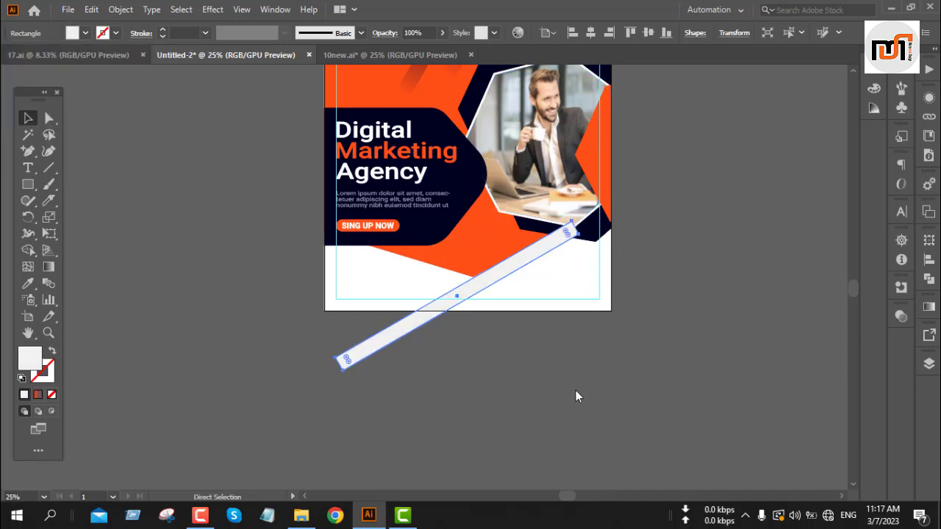
{"action": "key", "text": "v"}
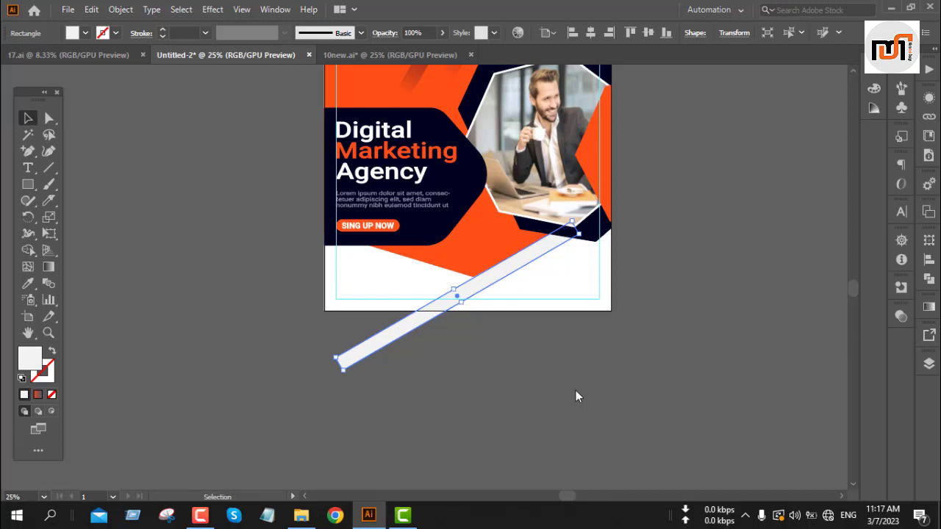
{"action": "left_click", "coordinate": [626, 400]}
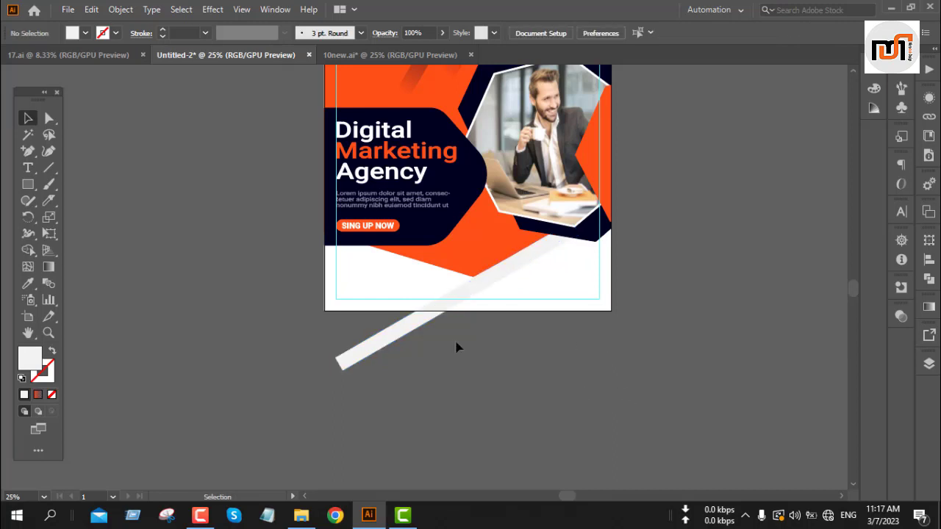
Cut off the part of the grey bar outside the white background using Shape Builder.
{"action": "left_click", "coordinate": [434, 281]}
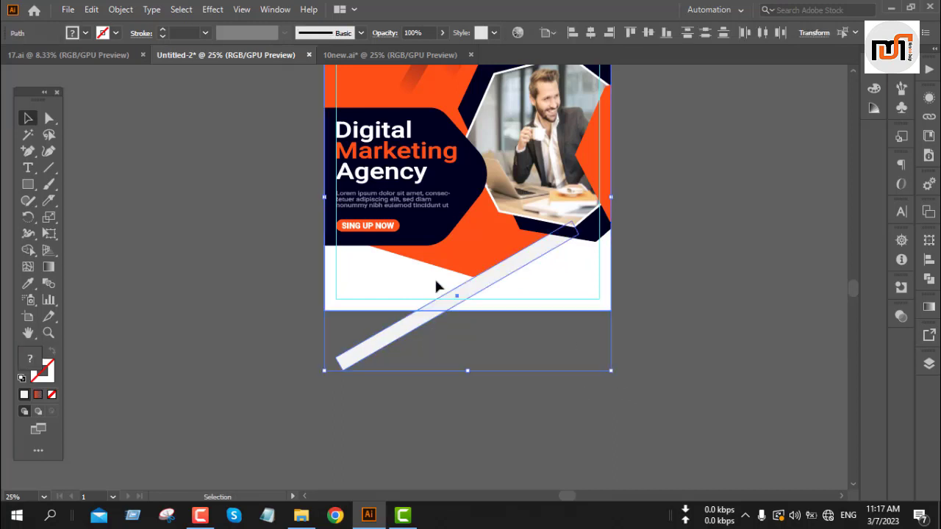
{"action": "left_click", "coordinate": [28, 249]}
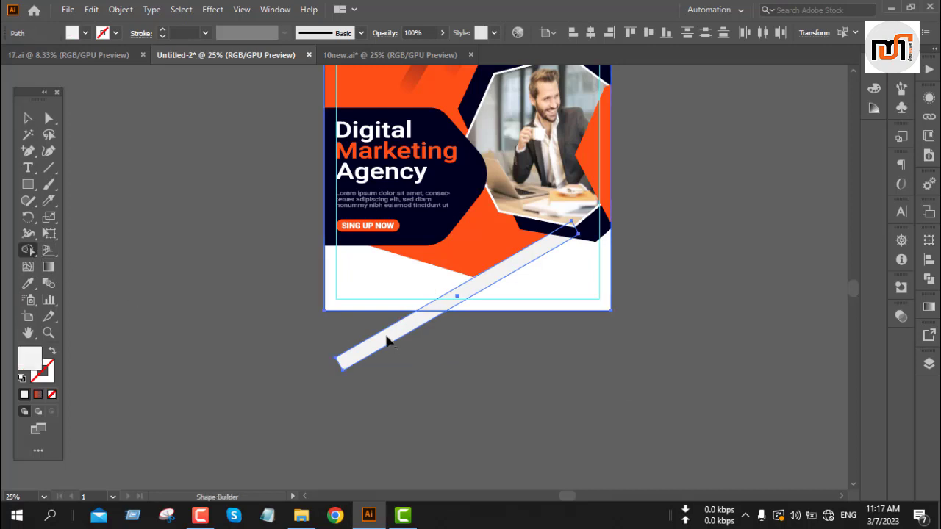
{"action": "left_click", "coordinate": [389, 340], "text": "alt"}
{"action": "key", "text": "v"}
{"action": "left_click", "coordinate": [507, 362]}
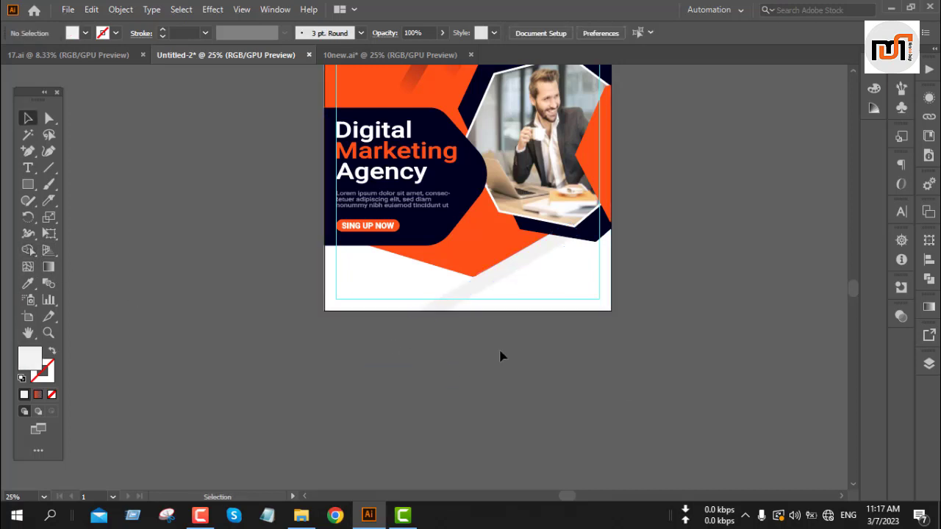
Set the grey bar's opacity to 81%.
{"action": "left_click", "coordinate": [465, 296]}
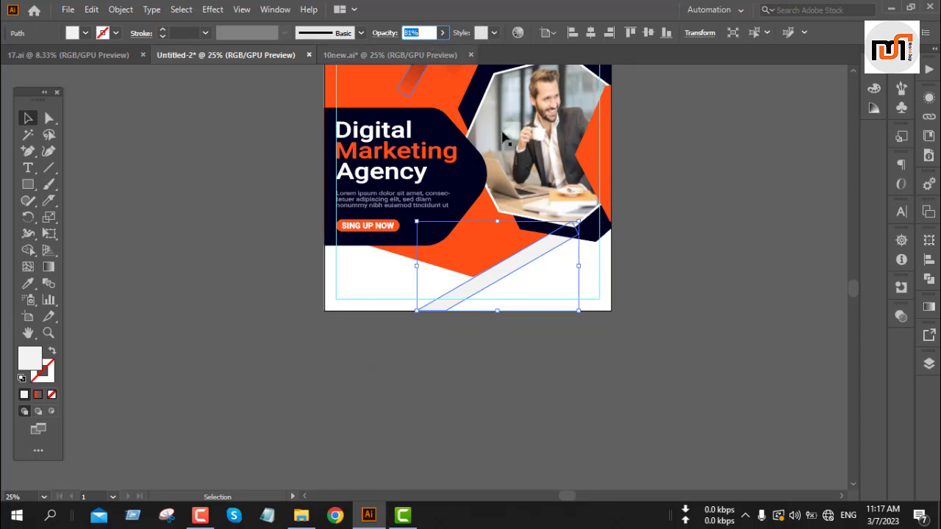
{"action": "left_click", "coordinate": [742, 256]}
{"action": "scroll", "coordinate": [716, 361], "scroll_direction": "up", "scroll_amount": 5}
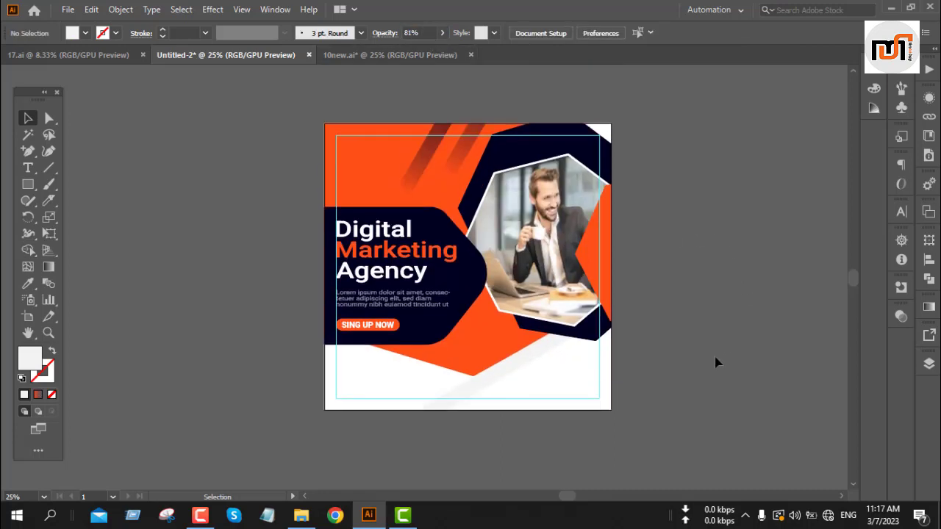
Move the white Digital logo from the orange reference design into the upper left corner of the post.
{"action": "scroll", "coordinate": [717, 362], "scroll_direction": "down", "scroll_amount": 1}
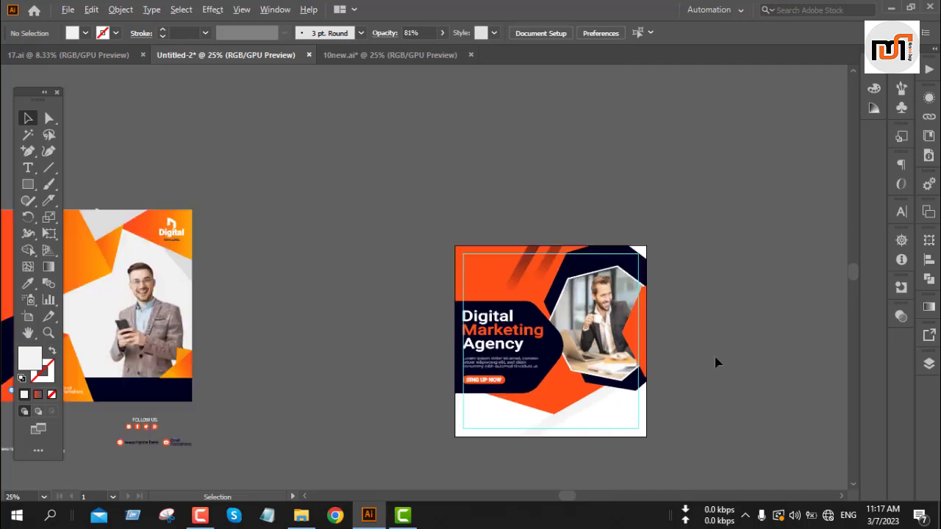
{"action": "left_click_drag", "start_coordinate": [357, 291], "coordinate": [531, 244]}
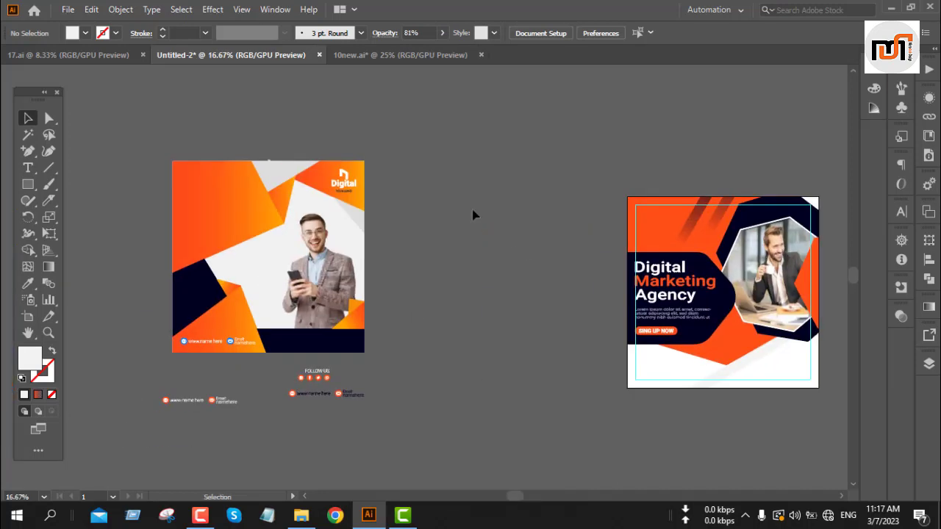
{"action": "left_click_drag", "start_coordinate": [359, 193], "coordinate": [657, 223]}
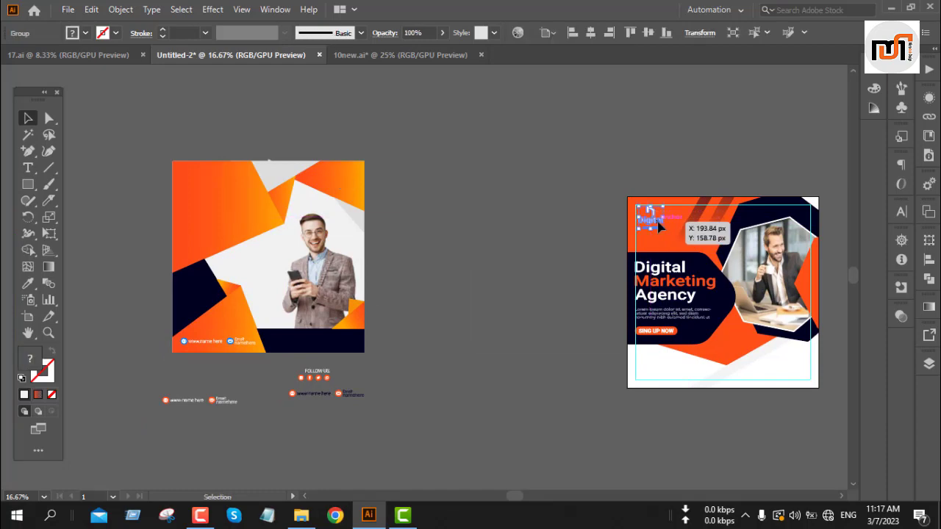
Align the logo's upper left corner exactly with the post's top and left margin guides.
{"action": "scroll", "coordinate": [658, 224], "scroll_direction": "up", "scroll_amount": 6}
{"action": "left_click_drag", "start_coordinate": [611, 257], "coordinate": [609, 254]}
{"action": "key", "text": "Left"}
{"action": "key", "text": "Left"}
{"action": "key", "text": "Left"}
{"action": "key", "text": "Left"}
{"action": "key", "text": "Left"}
{"action": "key", "text": "Left"}
{"action": "key", "text": "Left"}
{"action": "key", "text": "Left"}
{"action": "key", "text": "Left"}
{"action": "key", "text": "Left"}
{"action": "key", "text": "Left"}
{"action": "key", "text": "Left"}
{"action": "key", "text": "Left"}
{"action": "key", "text": "Left"}
{"action": "key", "text": "Left"}
{"action": "key", "text": "Left"}
{"action": "key", "text": "Left"}
{"action": "key", "text": "Left"}
{"action": "key", "text": "Left"}
{"action": "key", "text": "Left"}
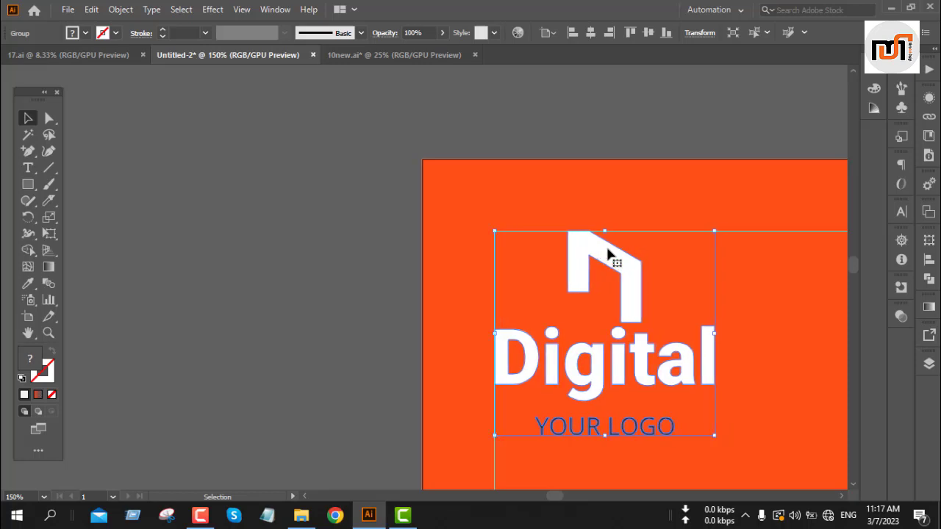
{"action": "scroll", "coordinate": [606, 244], "scroll_direction": "down", "scroll_amount": 6}
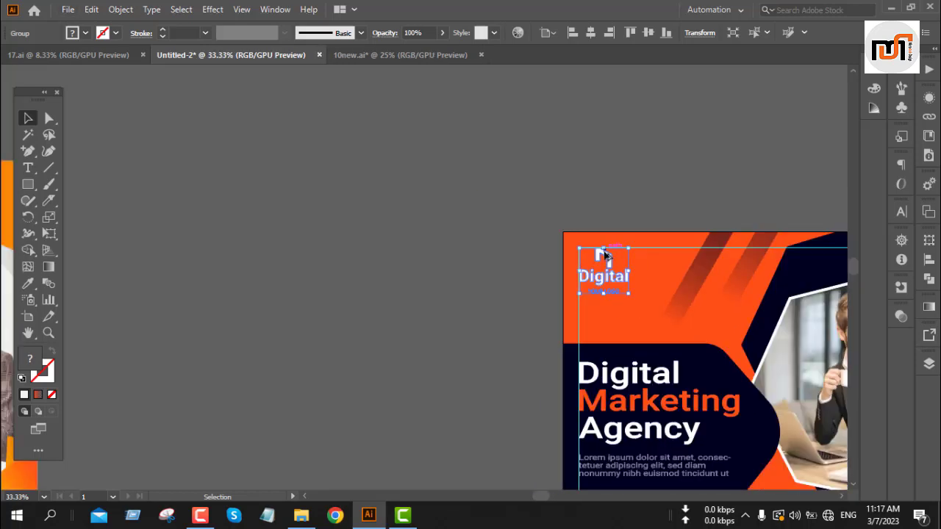
{"action": "left_click", "coordinate": [542, 246]}
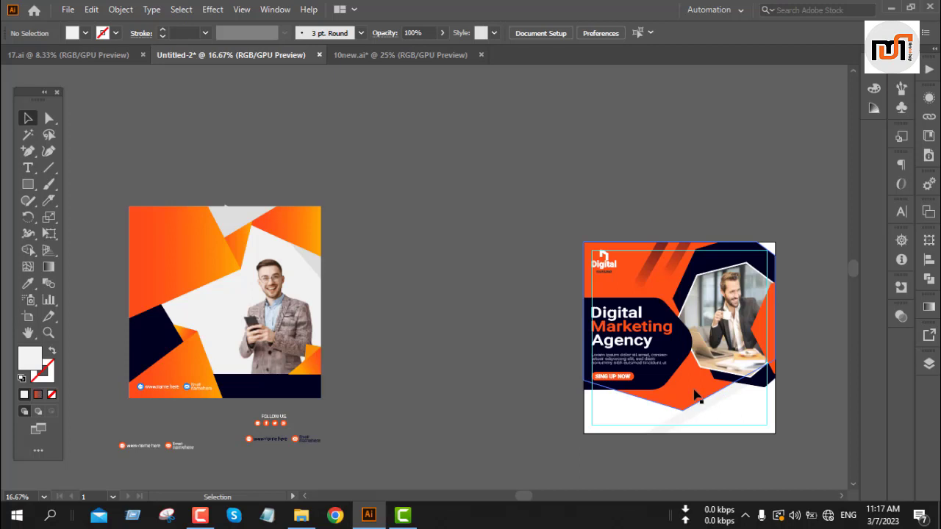
Apply the reference design's orange gradient to the post's large orange polygon with the Eyedropper.
{"action": "left_click", "coordinate": [696, 396]}
{"action": "key", "text": "i"}
{"action": "left_click", "coordinate": [141, 249]}
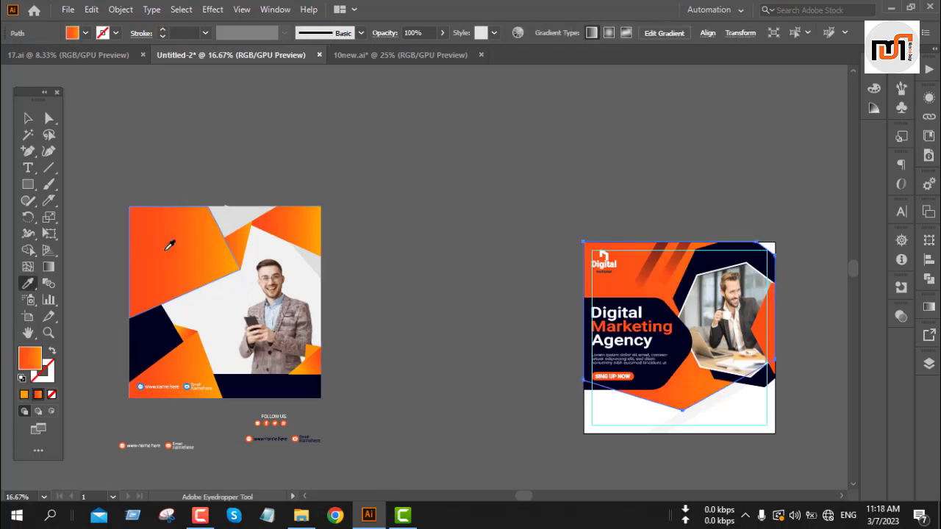
{"action": "key", "text": "v"}
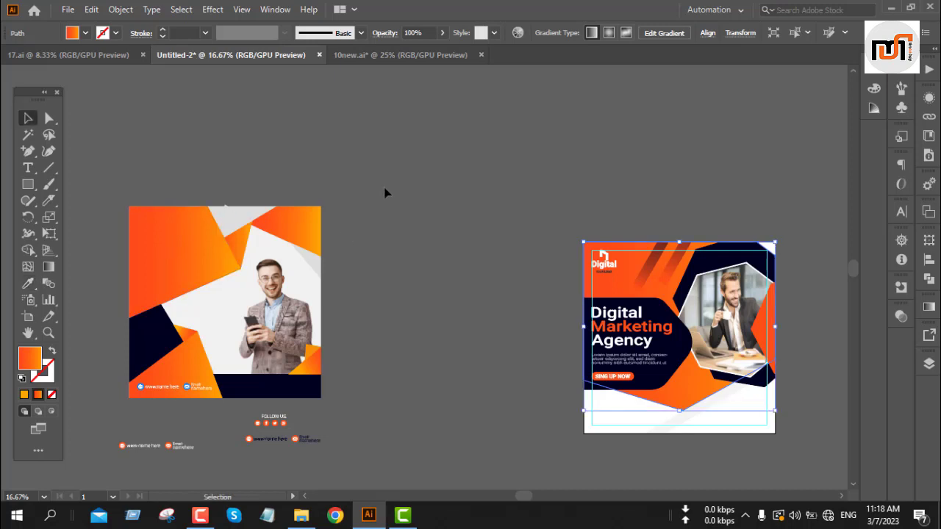
{"action": "left_click", "coordinate": [385, 191]}
{"action": "key", "text": "space"}
{"action": "left_click_drag", "start_coordinate": [822, 326], "coordinate": [754, 266]}
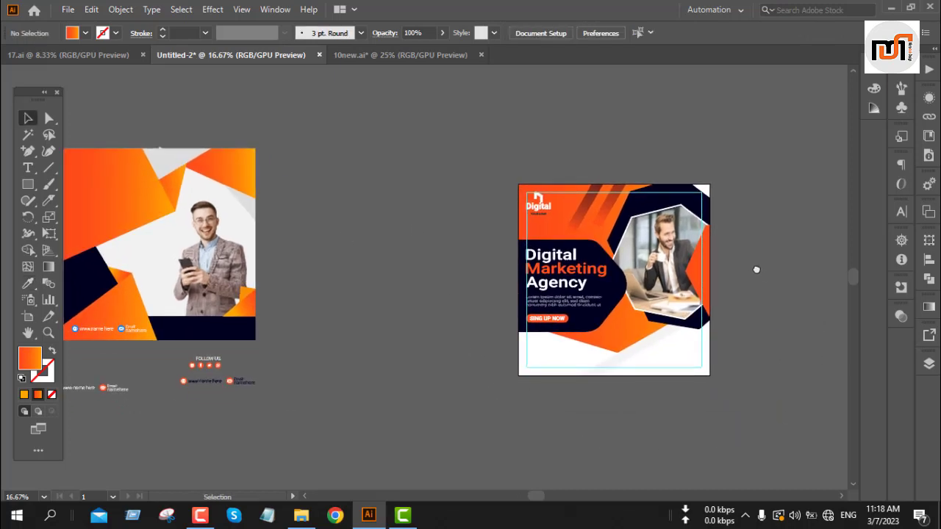
{"action": "key", "text": "space"}
{"action": "left_click_drag", "start_coordinate": [286, 357], "coordinate": [377, 303]}
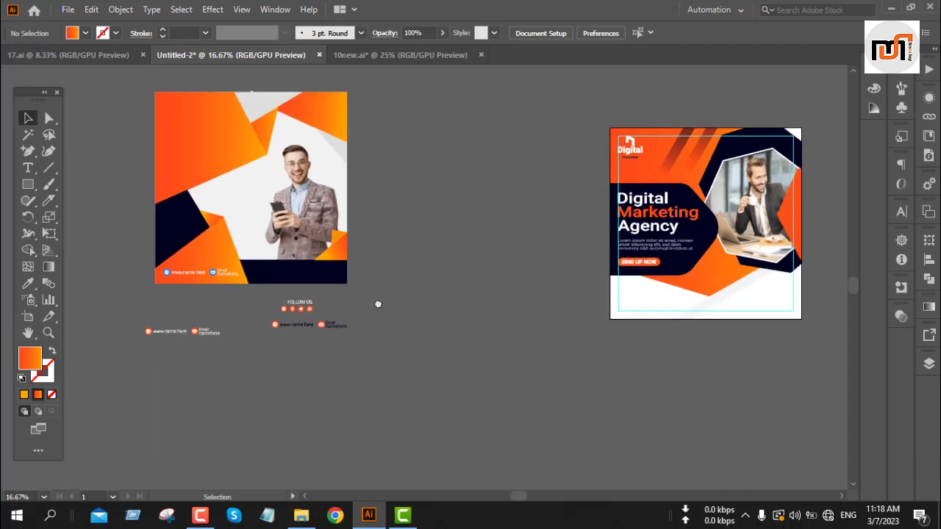
{"action": "scroll", "coordinate": [378, 303], "scroll_direction": "down", "scroll_amount": 2}
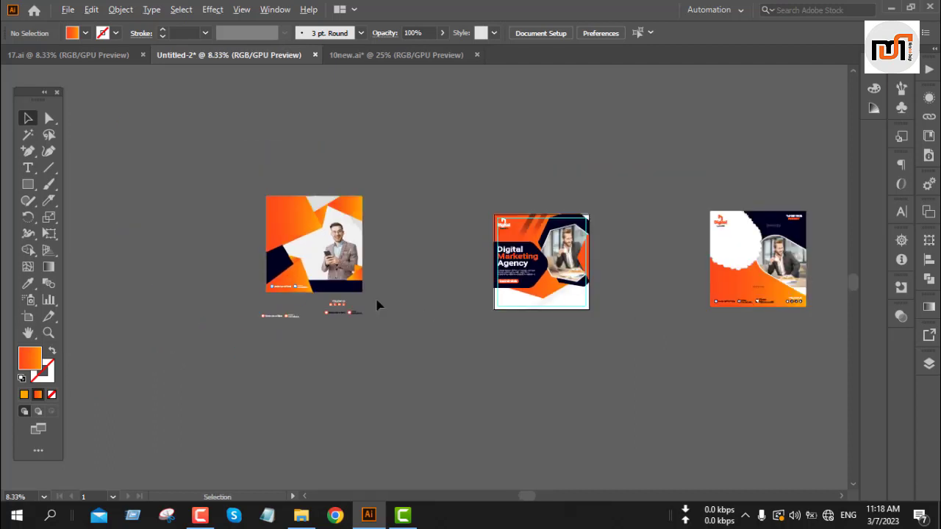
Move the website, email and phone row from the orange reference design into the post, aligned with the lower left margin guides.
{"action": "scroll", "coordinate": [732, 297], "scroll_direction": "up", "scroll_amount": 2}
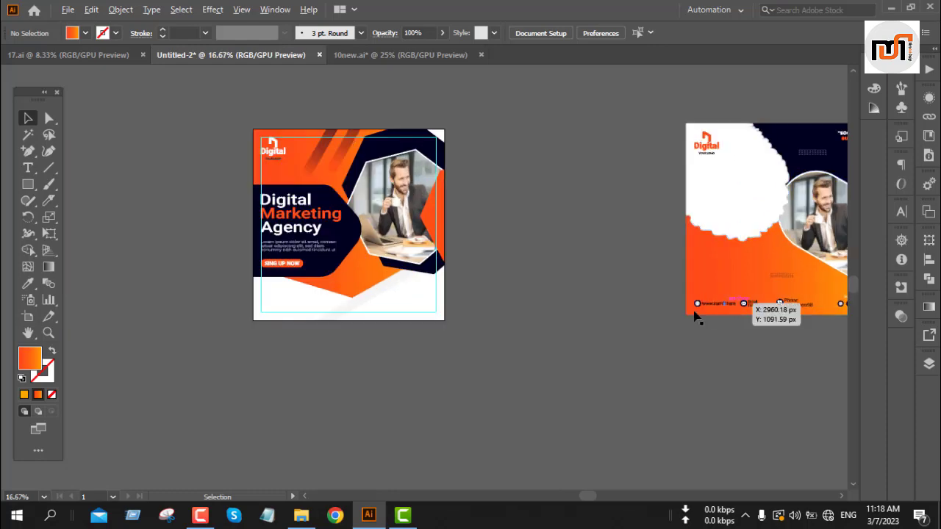
{"action": "left_click_drag", "start_coordinate": [699, 308], "coordinate": [267, 314]}
{"action": "scroll", "coordinate": [262, 309], "scroll_direction": "up", "scroll_amount": 5}
{"action": "scroll", "coordinate": [268, 314], "scroll_direction": "up", "scroll_amount": 3}
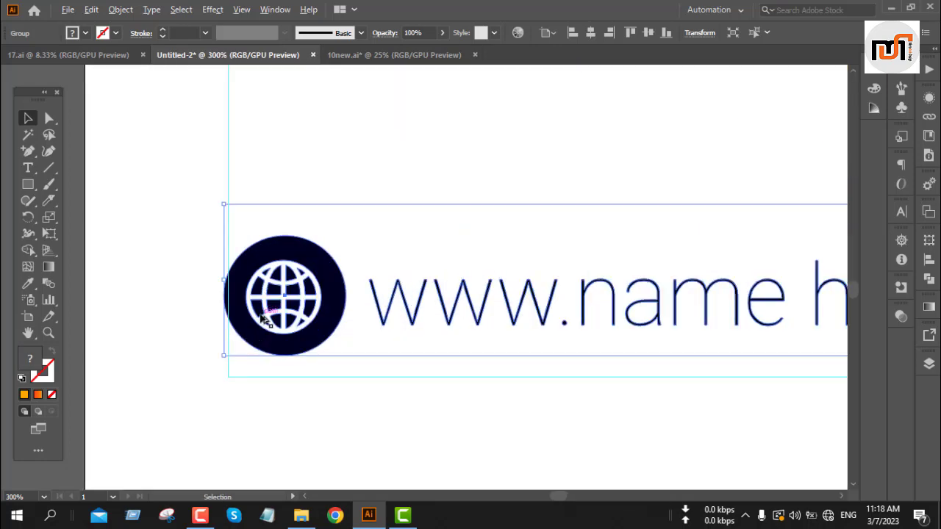
{"action": "key", "text": "Down"}
{"action": "key", "text": "Down"}
{"action": "key", "text": "Down"}
{"action": "key", "text": "Down"}
{"action": "key", "text": "Down"}
{"action": "key", "text": "Down"}
{"action": "key", "text": "Down"}
{"action": "key", "text": "Down"}
{"action": "key", "text": "Down"}
{"action": "key", "text": "Down"}
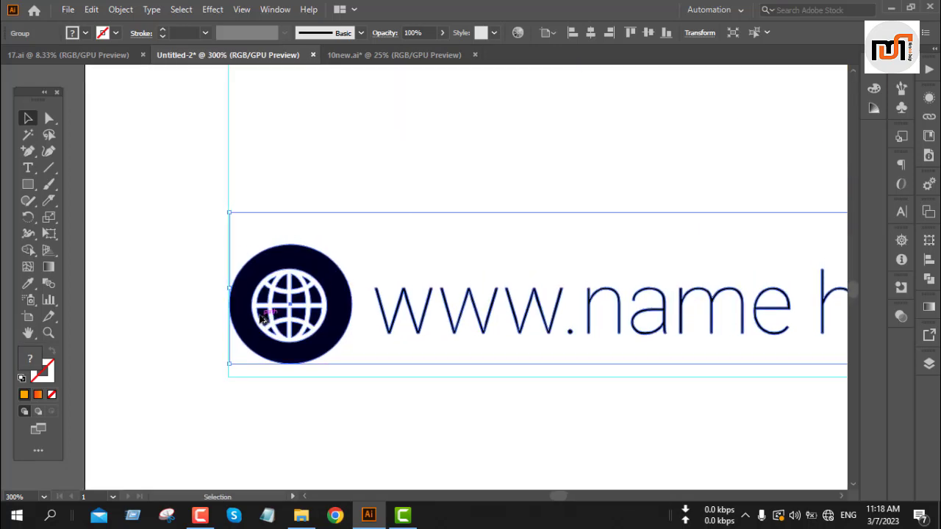
{"action": "key", "text": "Up"}
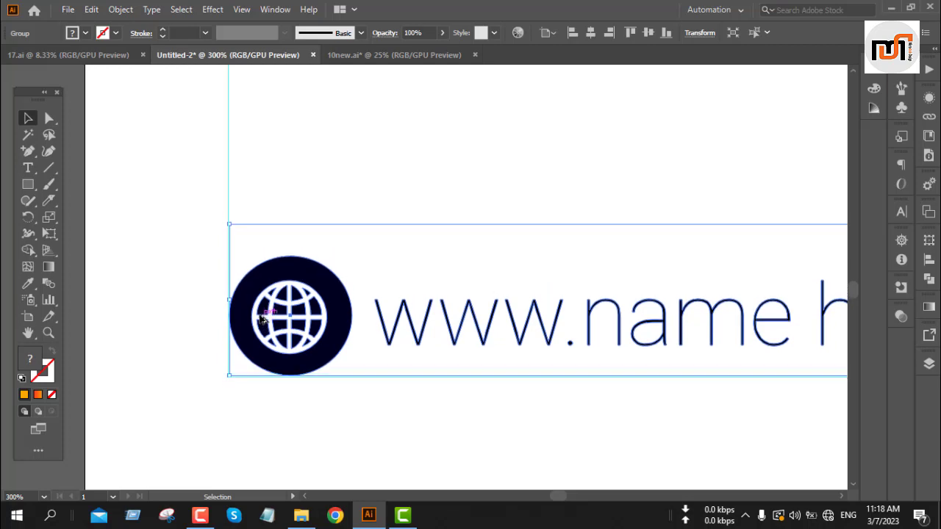
{"action": "scroll", "coordinate": [264, 316], "scroll_direction": "down", "scroll_amount": 6}
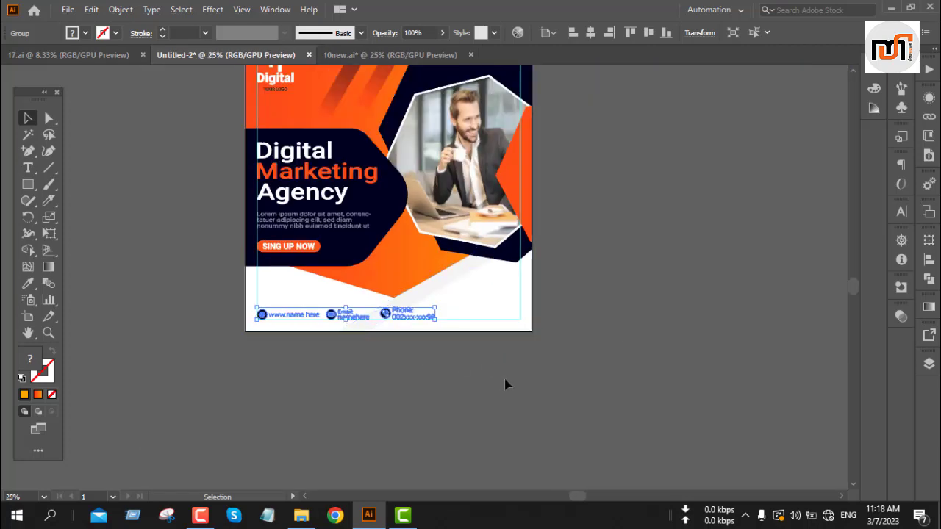
{"action": "left_click", "coordinate": [504, 380]}
Move the FOLLOW US group with its social media icons from the reference design to just below the post's lower right corner.
{"action": "left_click_drag", "start_coordinate": [594, 309], "coordinate": [504, 300]}
{"action": "scroll", "coordinate": [504, 300], "scroll_direction": "down", "scroll_amount": 2}
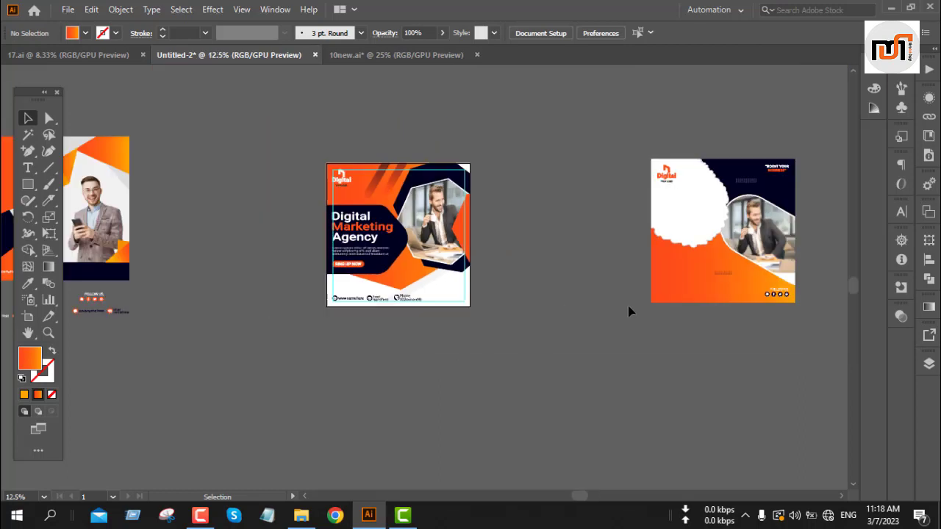
{"action": "left_click_drag", "start_coordinate": [595, 282], "coordinate": [456, 275]}
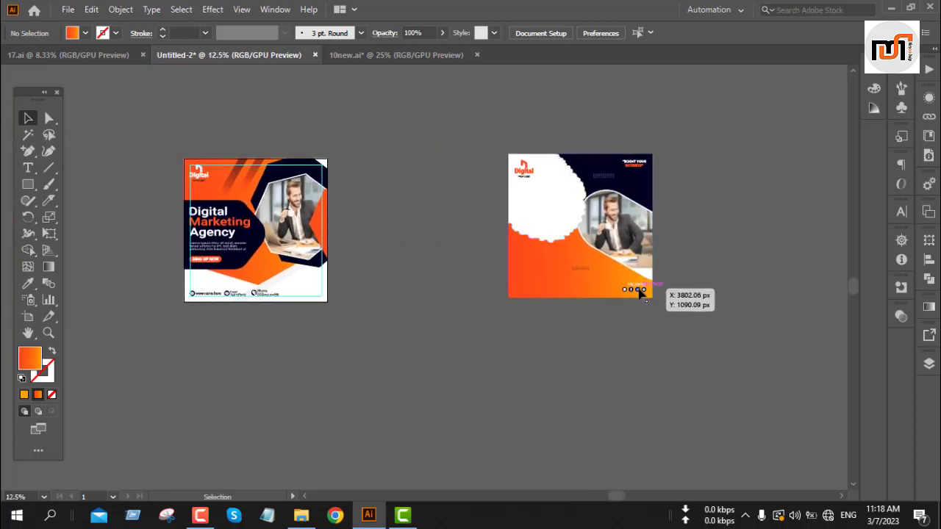
{"action": "left_click_drag", "start_coordinate": [633, 297], "coordinate": [321, 319]}
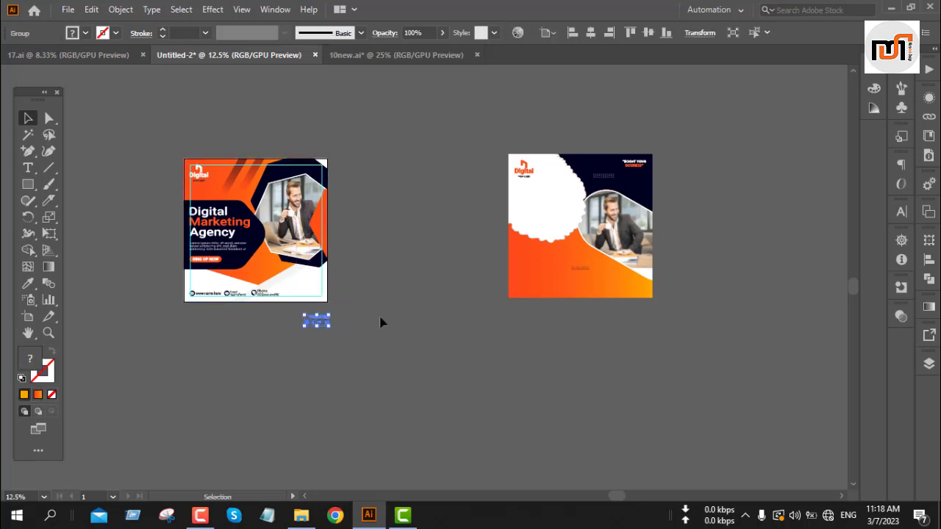
{"action": "left_click", "coordinate": [376, 322]}
Recolor only the FOLLOW US text with the solid orange of the shape beside the photo, using the Eyedropper.
{"action": "scroll", "coordinate": [315, 311], "scroll_direction": "up", "scroll_amount": 5}
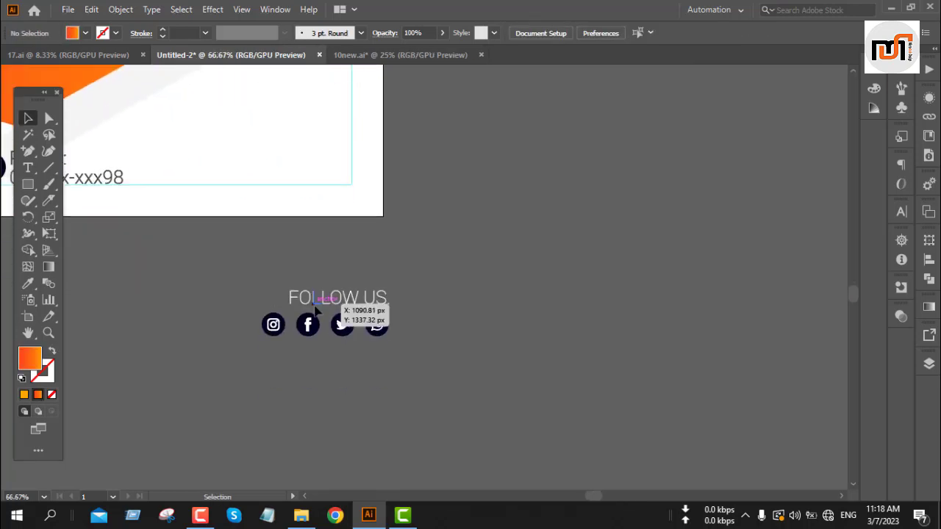
{"action": "key", "text": "a"}
{"action": "left_click", "coordinate": [413, 308]}
{"action": "scroll", "coordinate": [413, 308], "scroll_direction": "down", "scroll_amount": 2}
{"action": "key", "text": "i"}
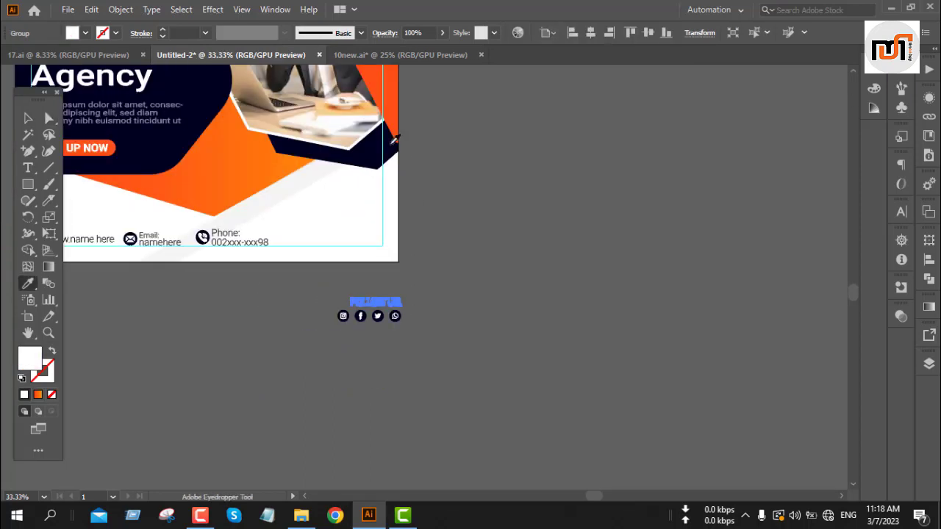
{"action": "left_click", "coordinate": [394, 96]}
{"action": "key", "text": "v"}
{"action": "left_click", "coordinate": [453, 258]}
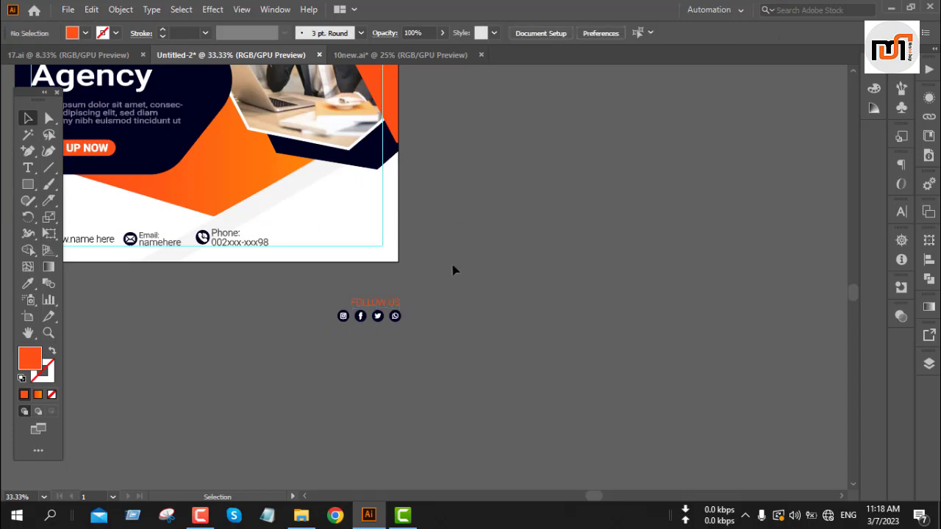
Place the FOLLOW US group in the post's lower right corner and nudge it down toward the bottom margin guide.
{"action": "left_click_drag", "start_coordinate": [393, 316], "coordinate": [379, 241]}
{"action": "scroll", "coordinate": [373, 234], "scroll_direction": "up", "scroll_amount": 4}
{"action": "key", "text": "Down"}
{"action": "key", "text": "Down"}
{"action": "key", "text": "Down"}
{"action": "key", "text": "Down"}
{"action": "key", "text": "Down"}
{"action": "key", "text": "Down"}
{"action": "key", "text": "Down"}
{"action": "key", "text": "Down"}
{"action": "key", "text": "Down"}
{"action": "key", "text": "Down"}
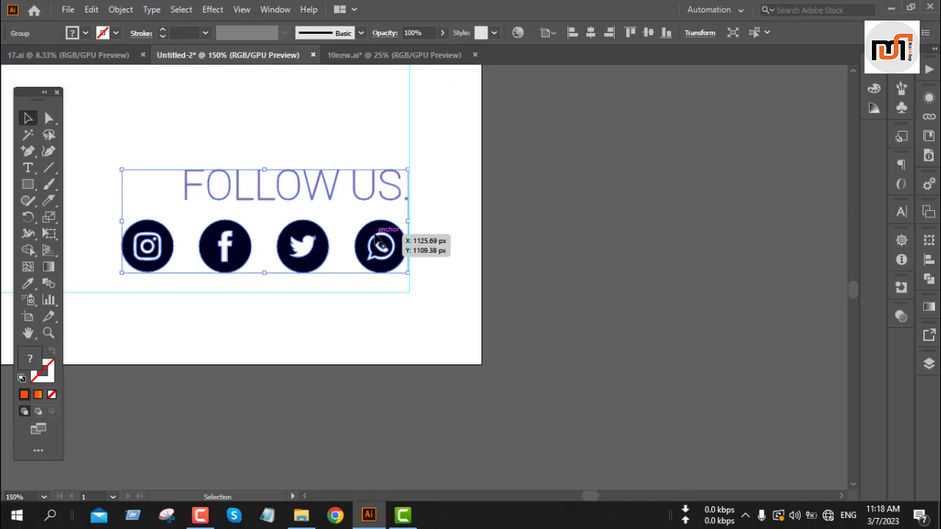